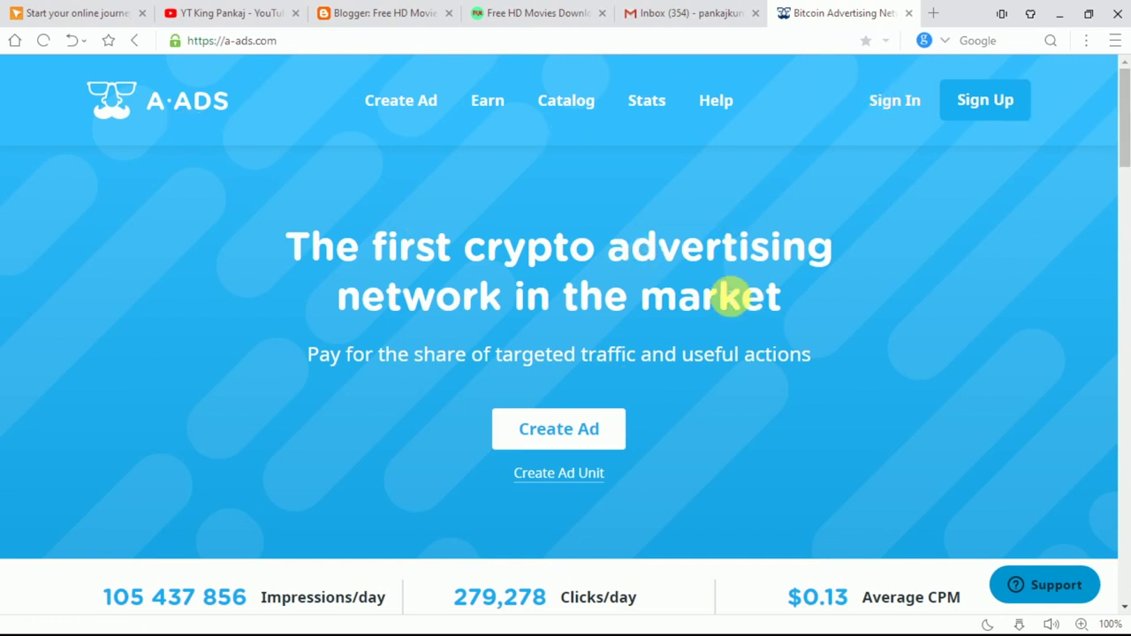
# Examine the A-ADS home page, including its daily traffic statistics, average CPM, traffic categories and footer links.
pyautogui.scroll(-2, 1120, 140)
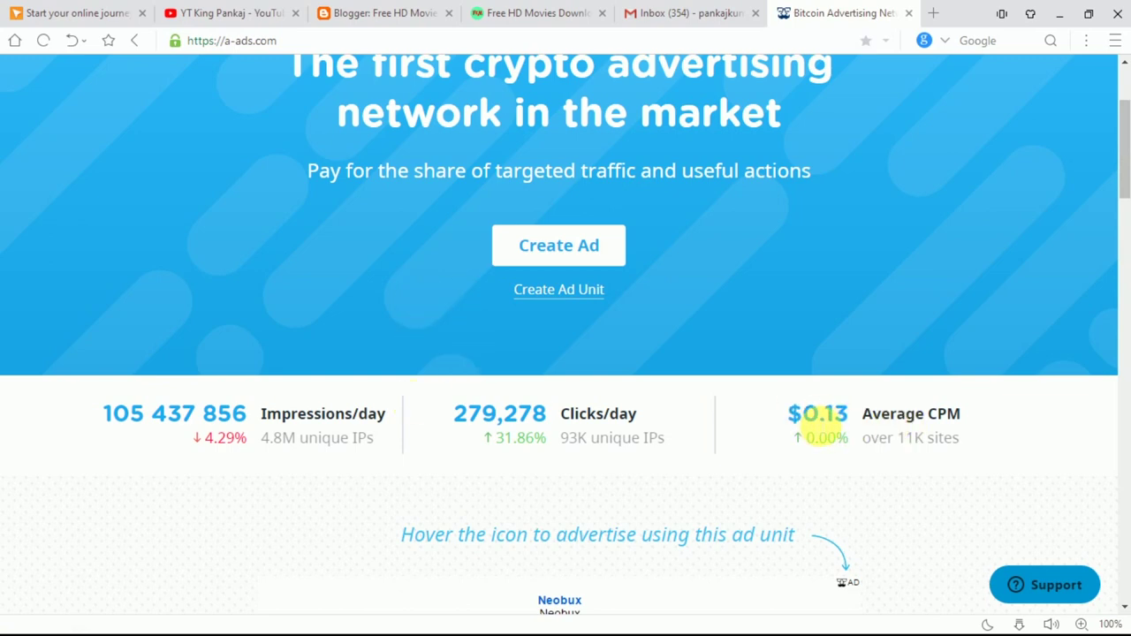
pyautogui.moveTo(850, 416); pyautogui.dragTo(800, 416)
pyautogui.click(795, 417)
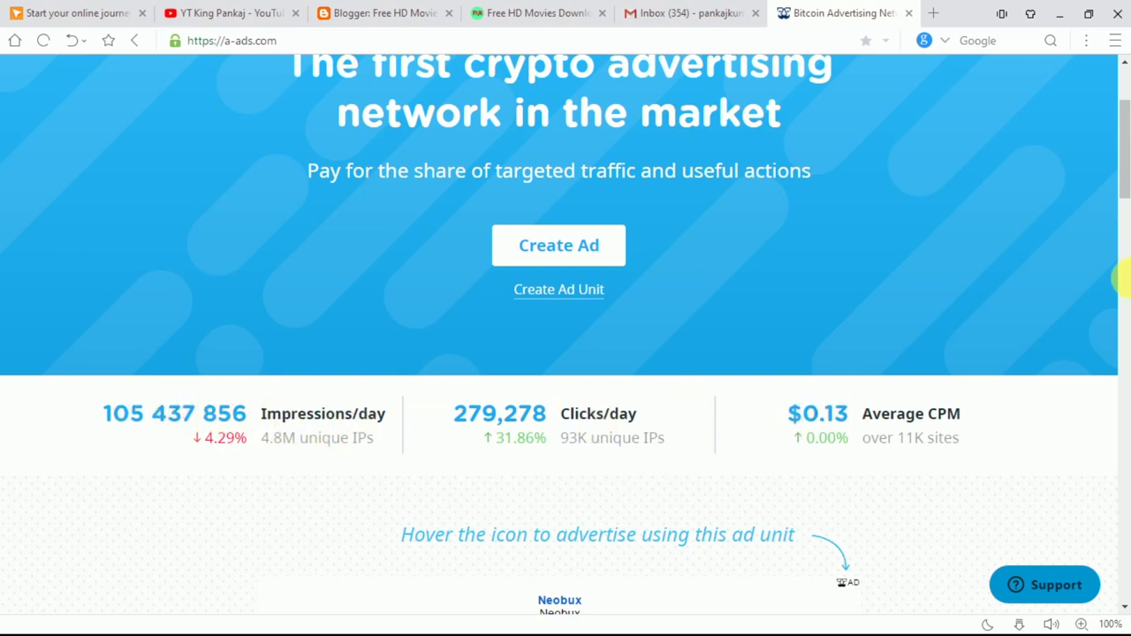
pyautogui.moveTo(1122, 144); pyautogui.dragTo(1120, 219)
pyautogui.scroll(-4, 1121, 223)
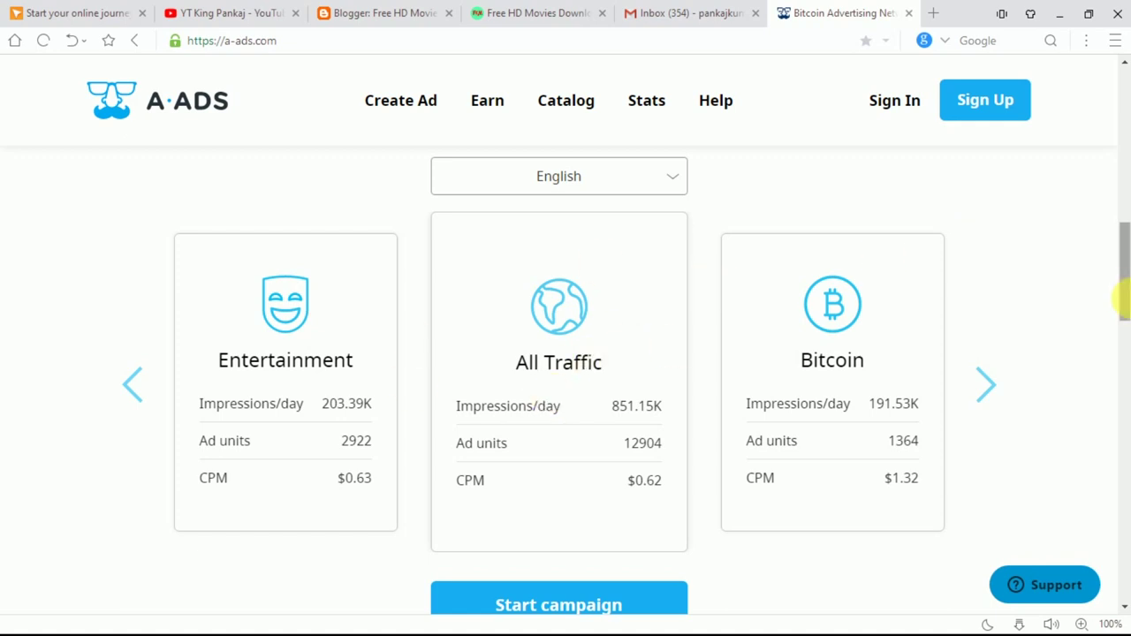
pyautogui.scroll(-2, 1120, 276)
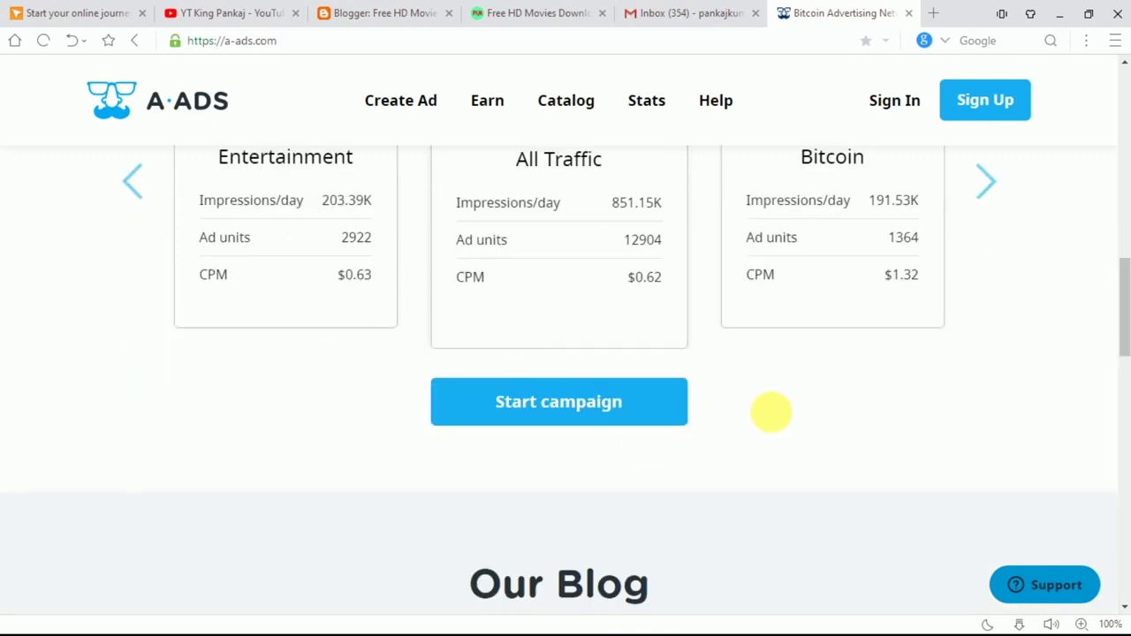
pyautogui.moveTo(1120, 288); pyautogui.dragTo(1120, 540)
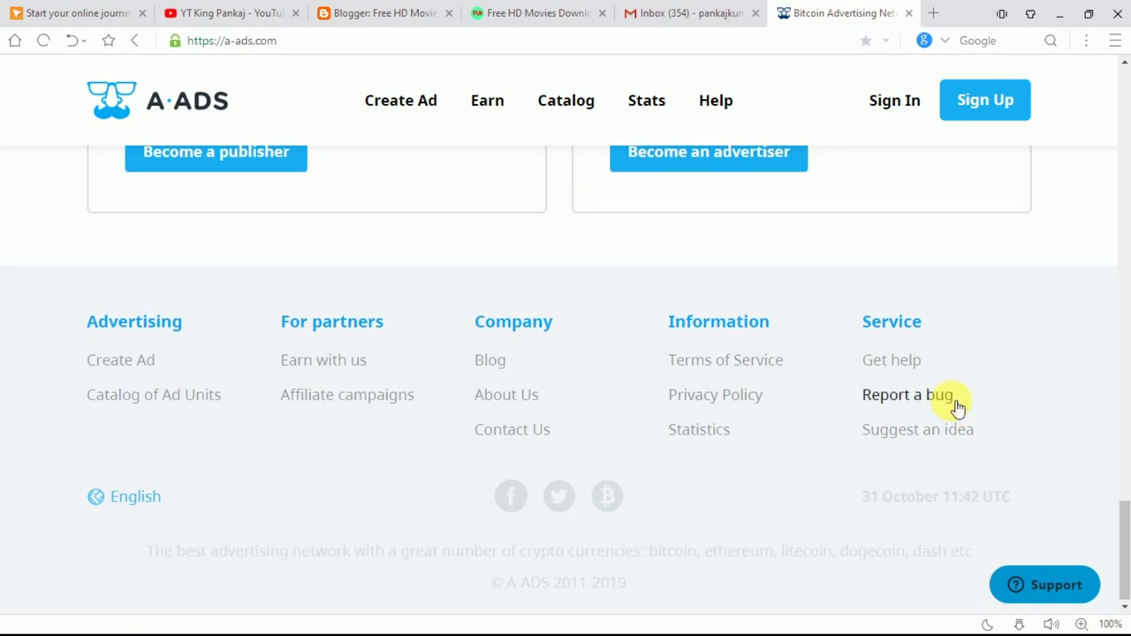
pyautogui.scroll(10, 958, 408)
pyautogui.scroll(6, 959, 408)
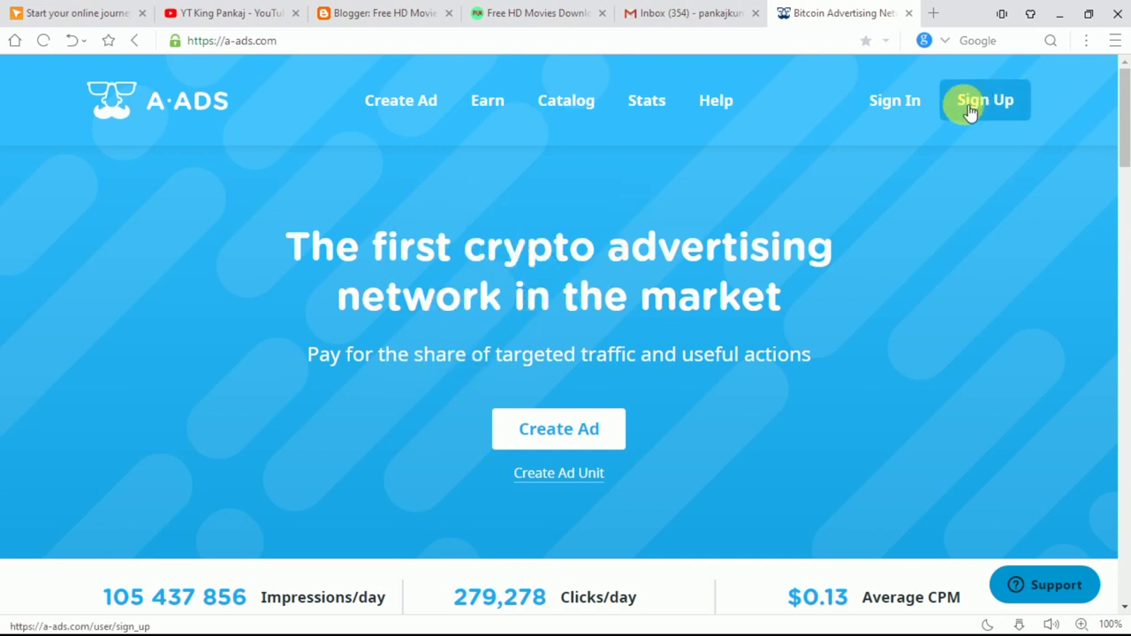
# Open the A-ADS sign-up form and enter the username and the account e-mail address.
pyautogui.click(1001, 100)
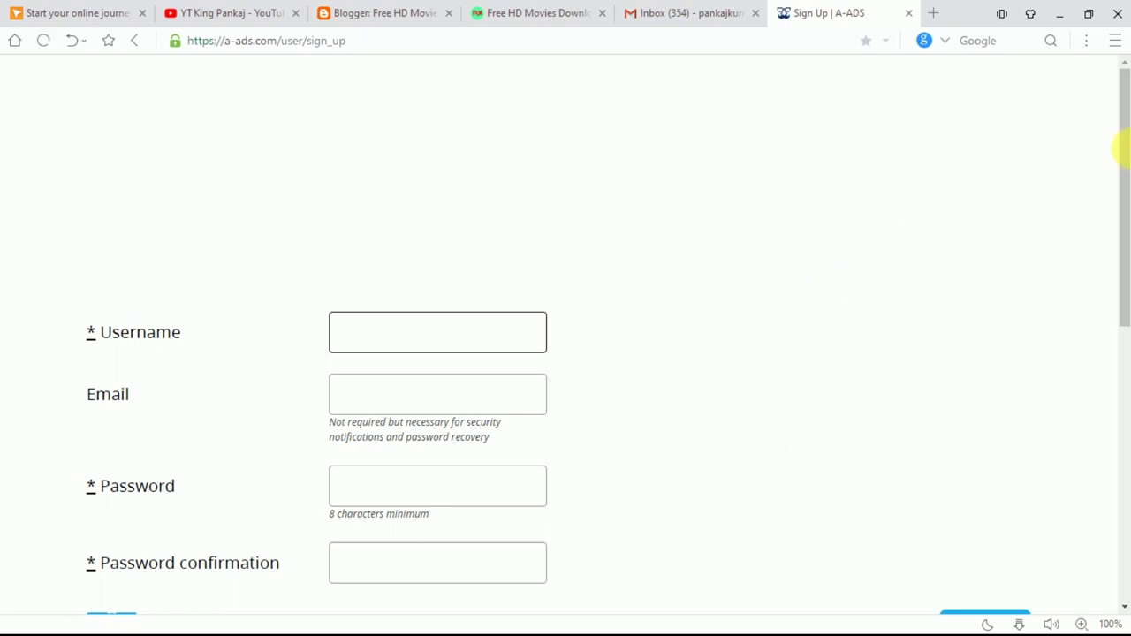
pyautogui.moveTo(1122, 148); pyautogui.dragTo(1123, 213)
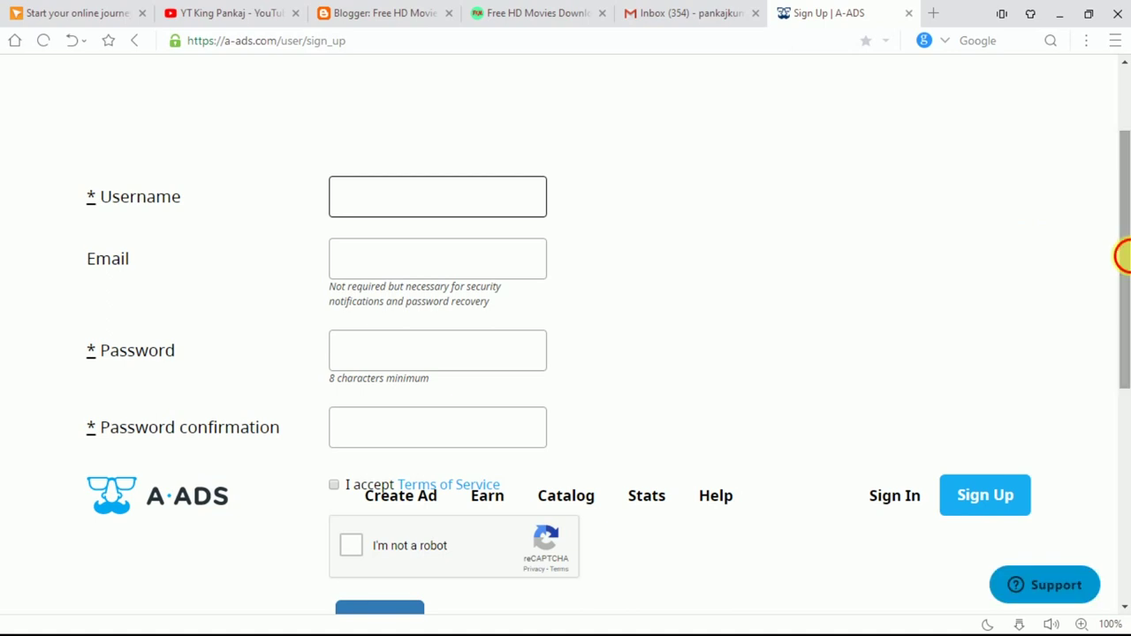
pyautogui.moveTo(1121, 255); pyautogui.dragTo(1121, 262)
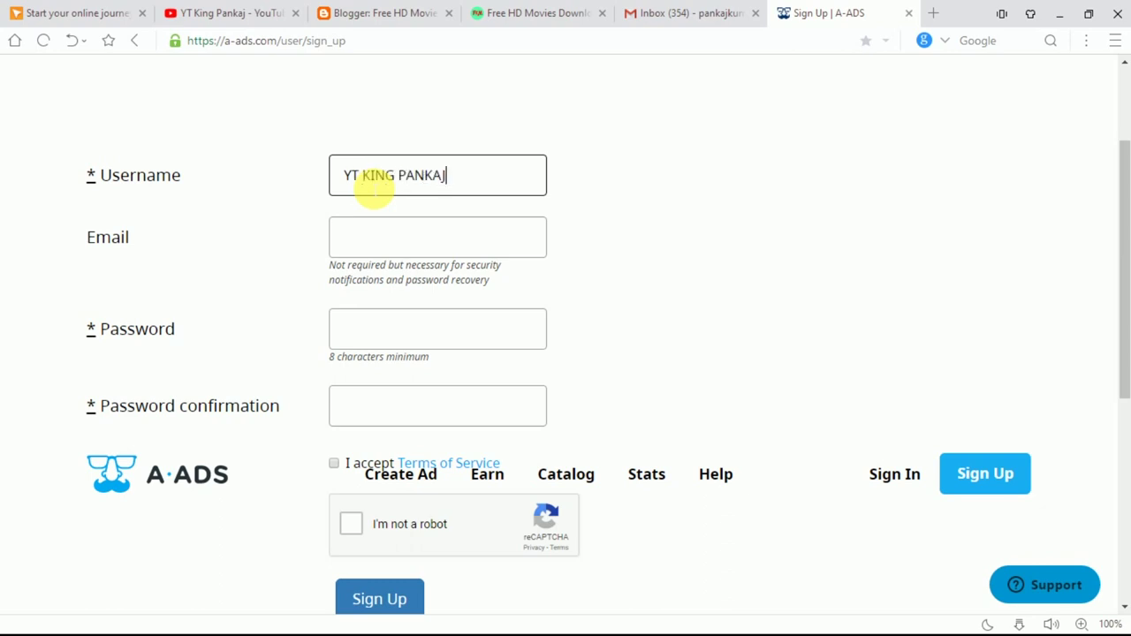
pyautogui.click(386, 235)
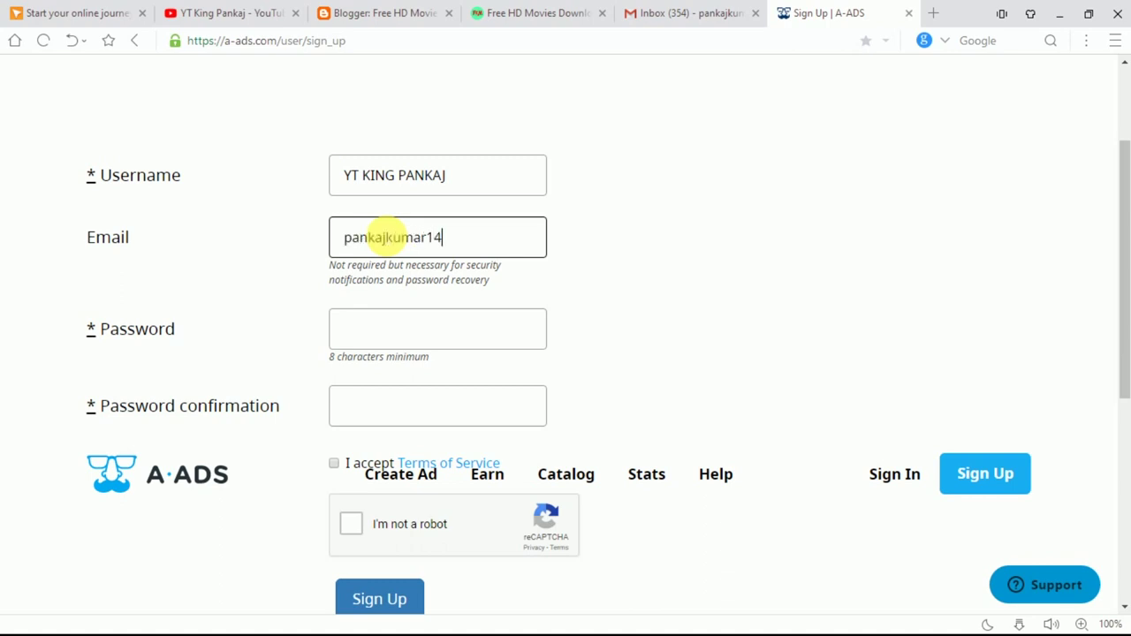
pyautogui.write('@gm')
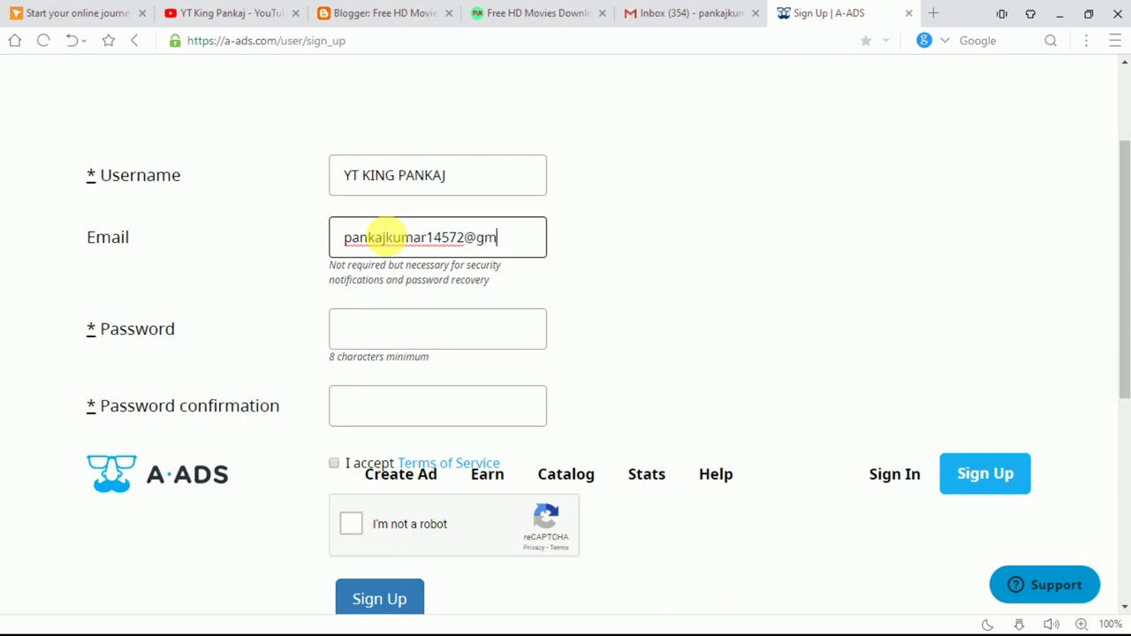
pyautogui.write('ail.com')
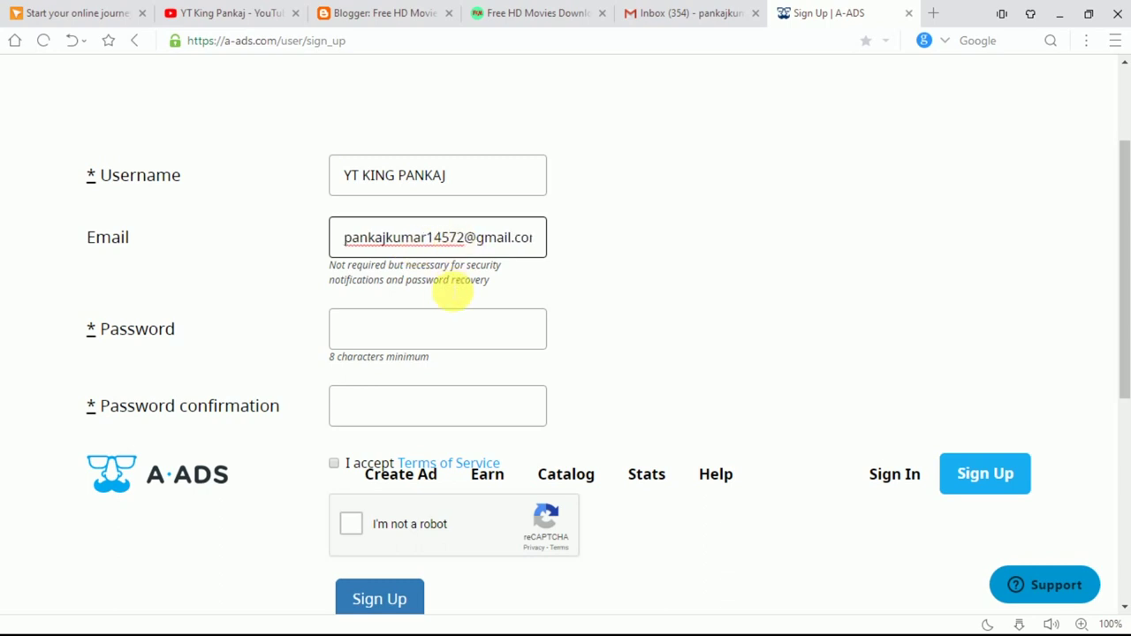
# Enter the account password, repeat it as the password confirmation, and accept the Terms of Service.
pyautogui.click(411, 334)
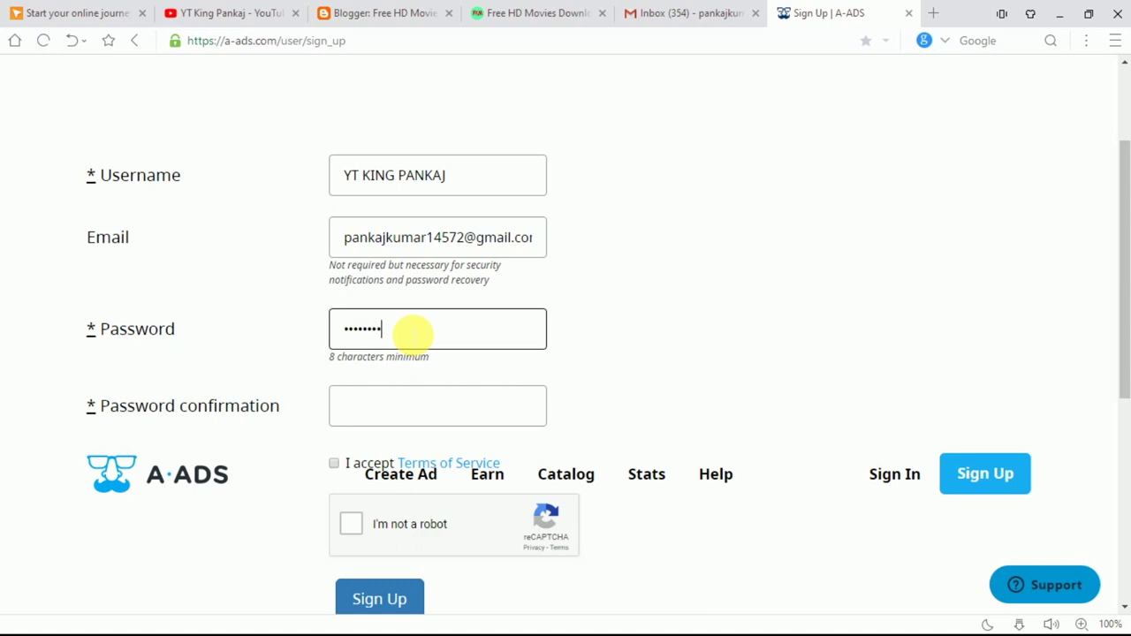
pyautogui.click(399, 408)
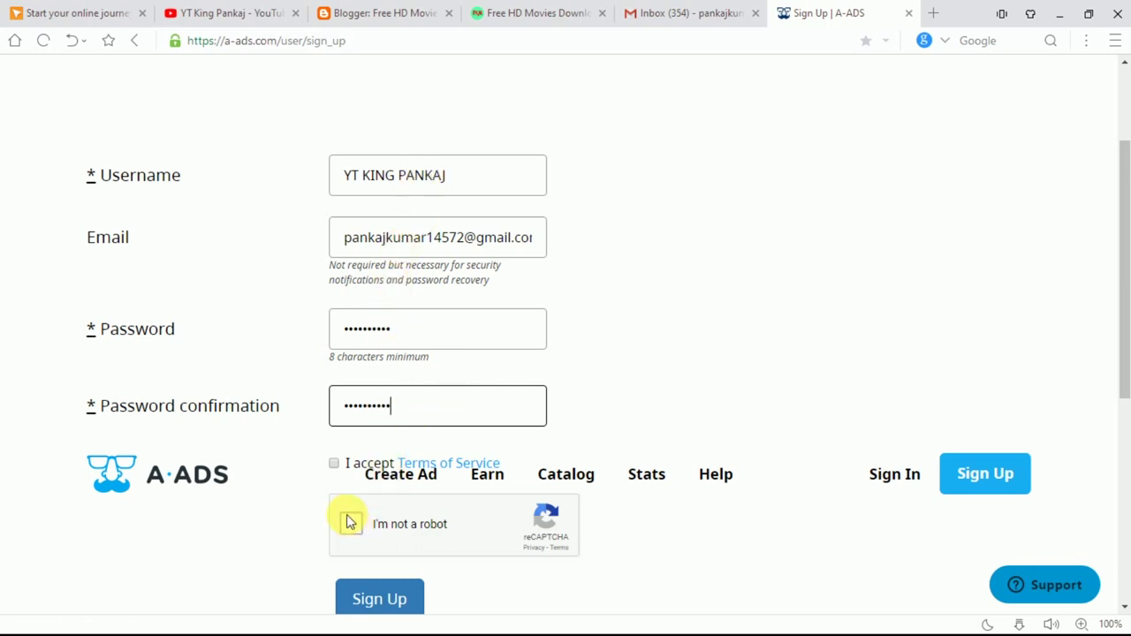
pyautogui.click(335, 464)
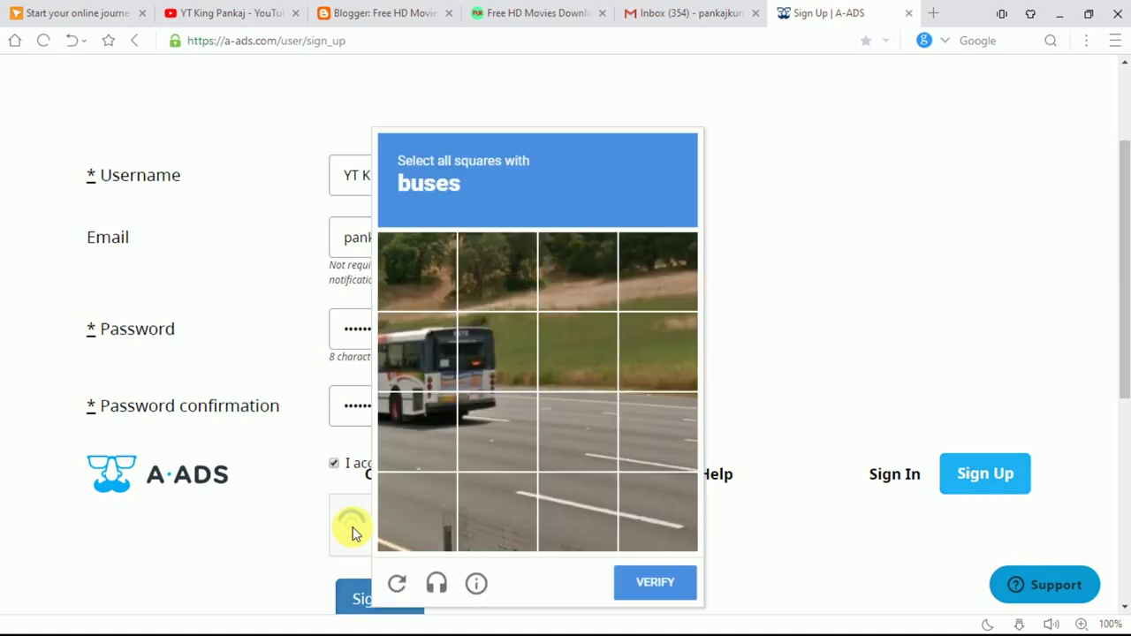
# Complete the reCAPTCHA challenge by selecting all squares with buses and verifying the selection.
pyautogui.click(430, 366)
pyautogui.click(438, 409)
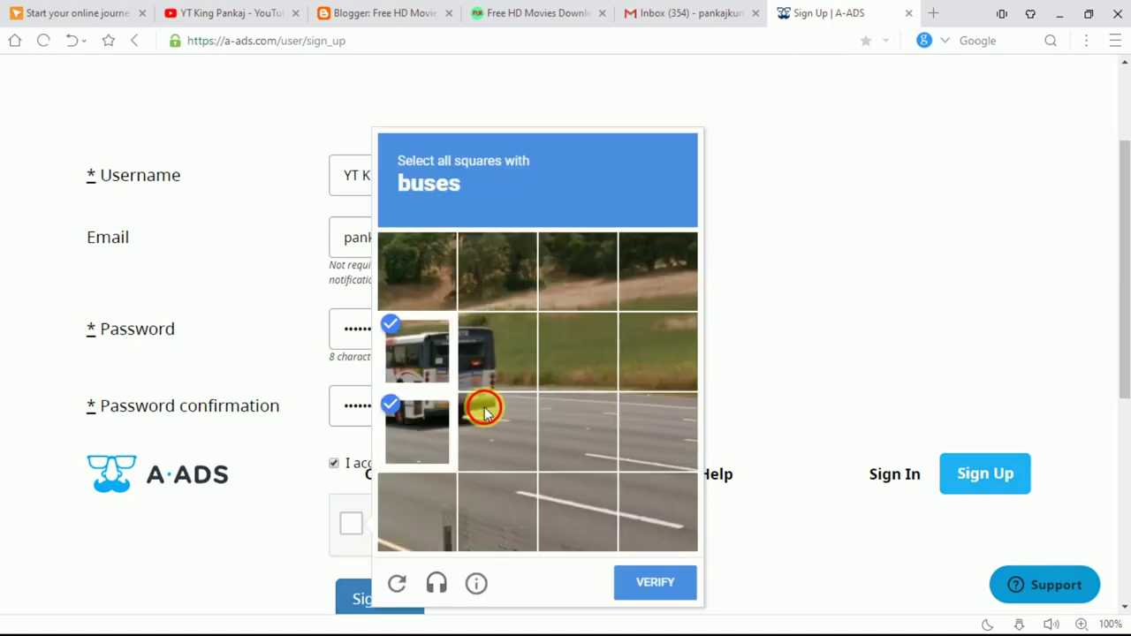
pyautogui.click(481, 408)
pyautogui.click(500, 359)
pyautogui.click(679, 592)
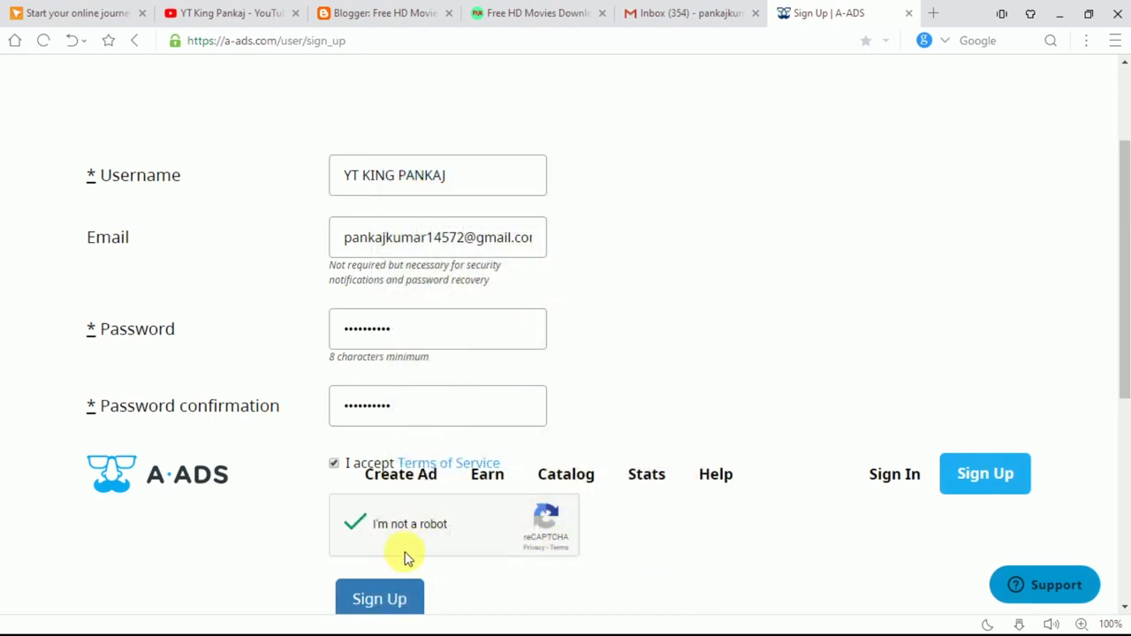
# Submit the registration form and let the browser save the new account's login.
pyautogui.moveTo(1123, 239); pyautogui.dragTo(1125, 308)
pyautogui.click(379, 469)
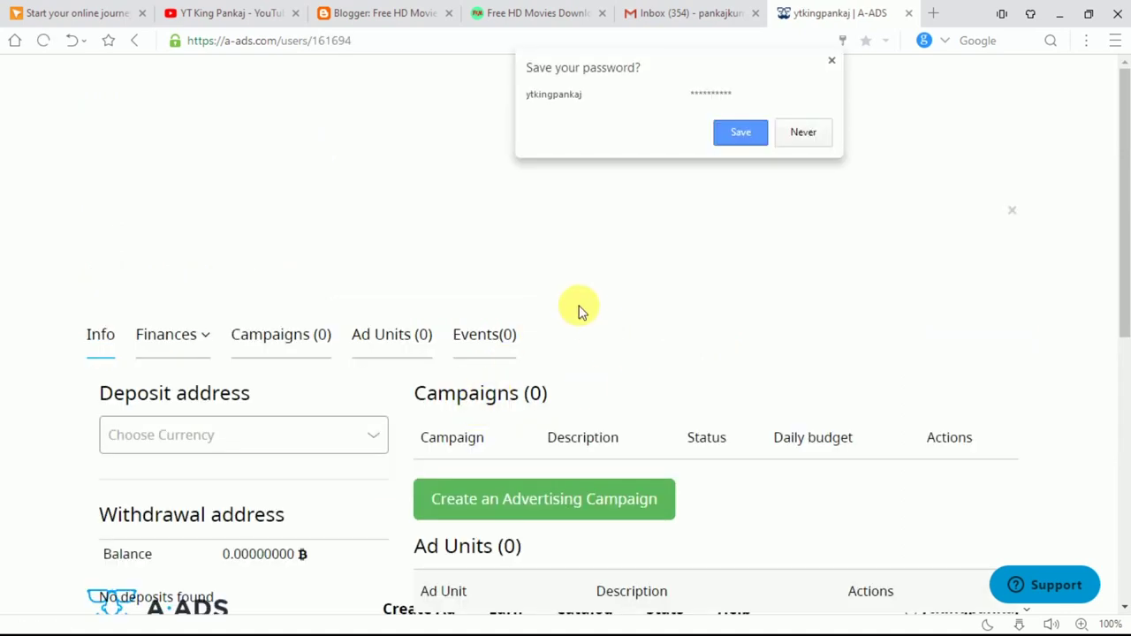
pyautogui.click(739, 133)
# Choose Bitcoin (BTC) as the deposit address currency and start creating a new ad unit.
pyautogui.moveTo(1121, 195); pyautogui.dragTo(1123, 253)
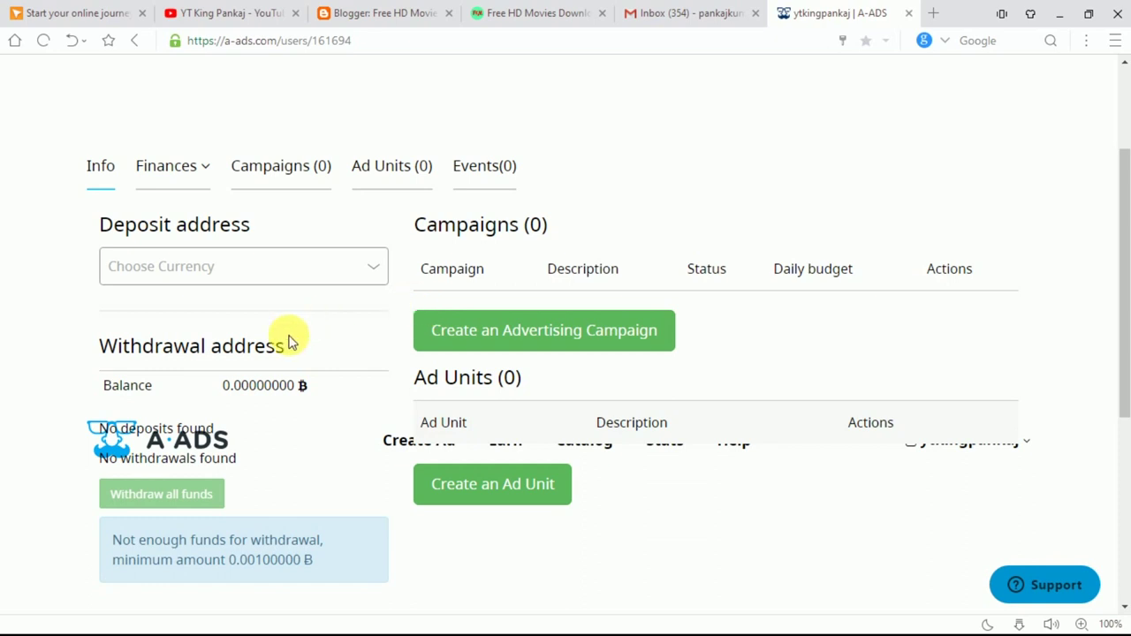
pyautogui.moveTo(225, 386); pyautogui.dragTo(296, 385)
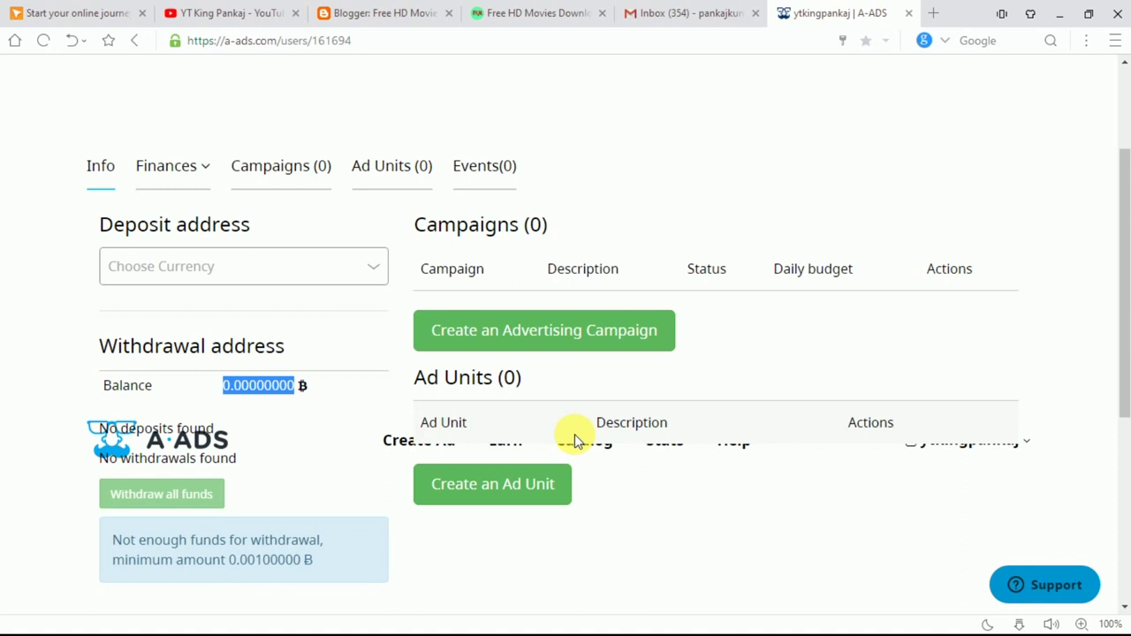
pyautogui.click(345, 269)
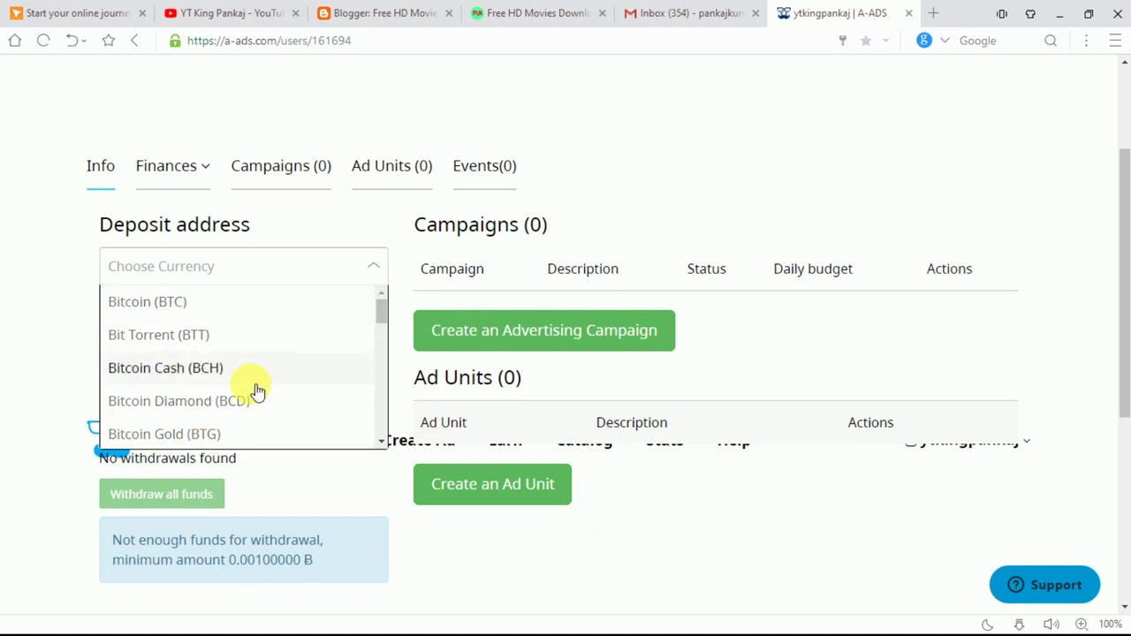
pyautogui.click(202, 316)
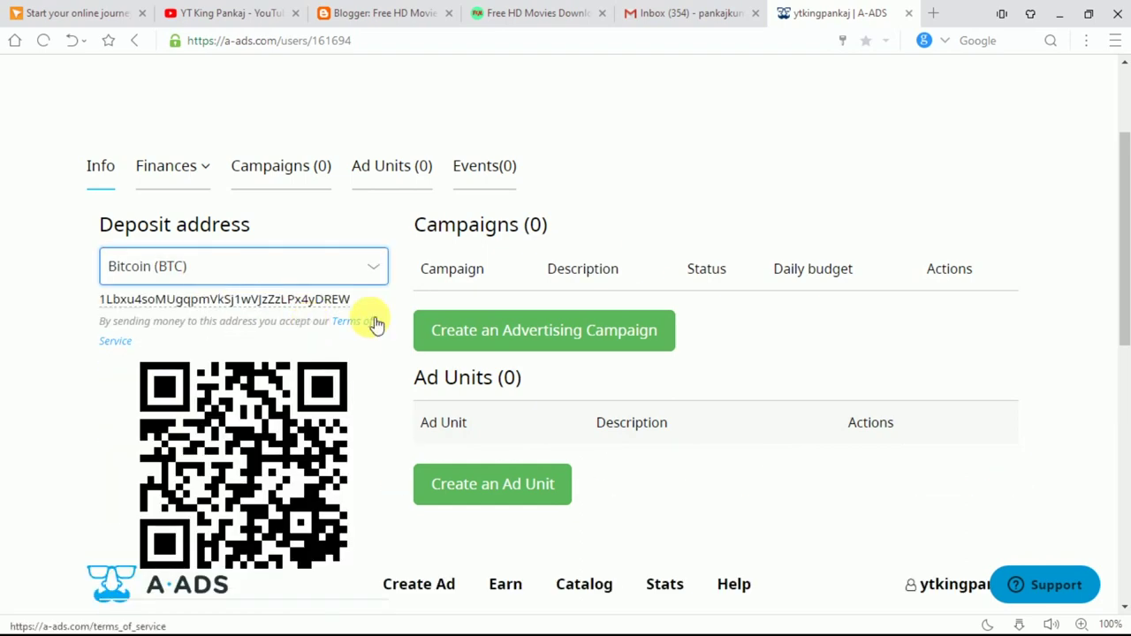
pyautogui.moveTo(1123, 189); pyautogui.dragTo(1123, 265)
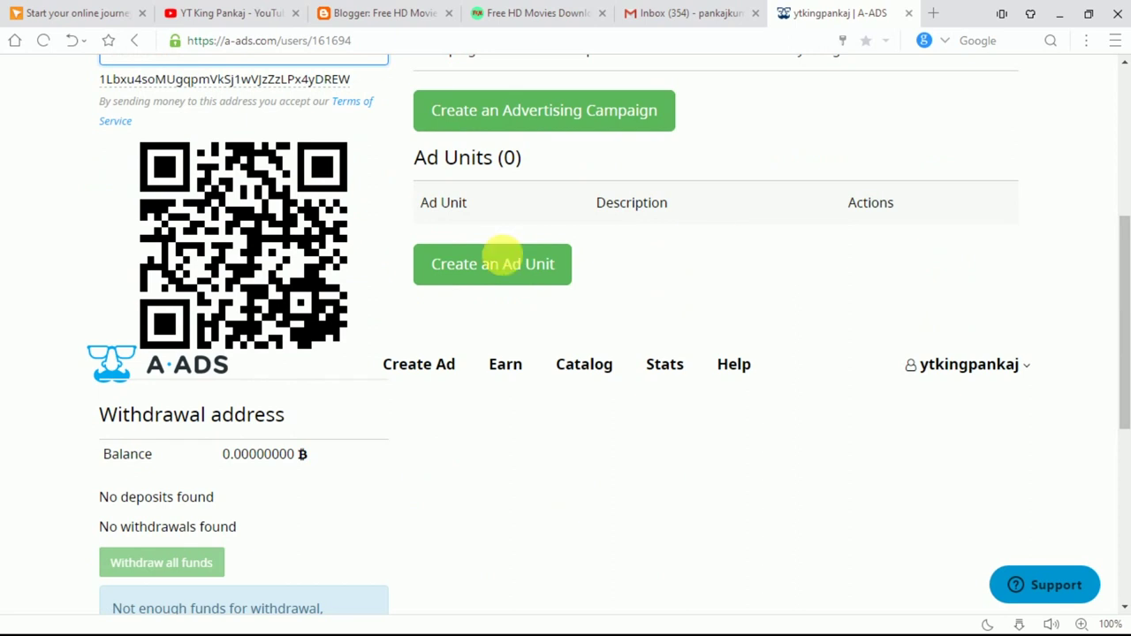
pyautogui.click(510, 268)
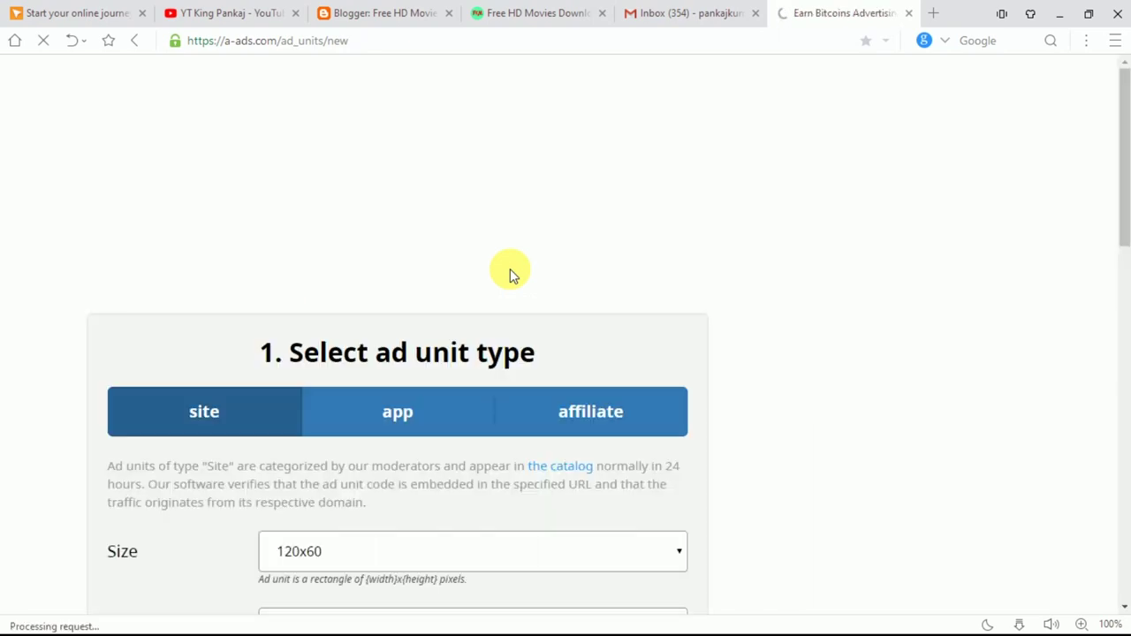
# Switch to the filmkiduniya.ml site and examine how the sidebar banner ad is placed, dismissing any pop-up pages.
pyautogui.click(509, 11)
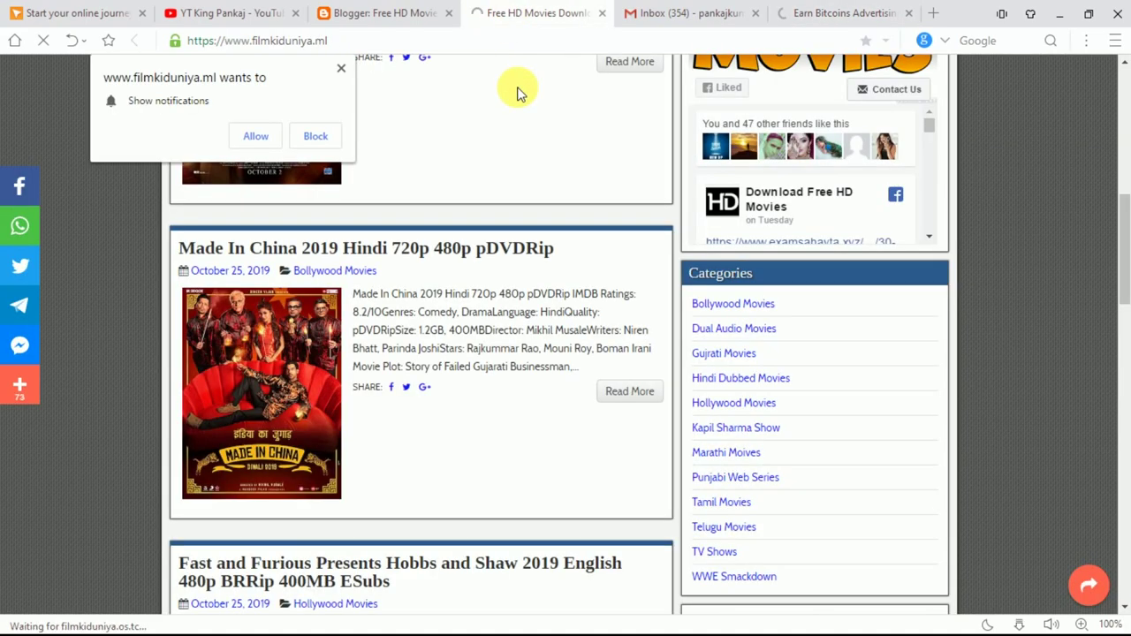
pyautogui.scroll(7, 524, 121)
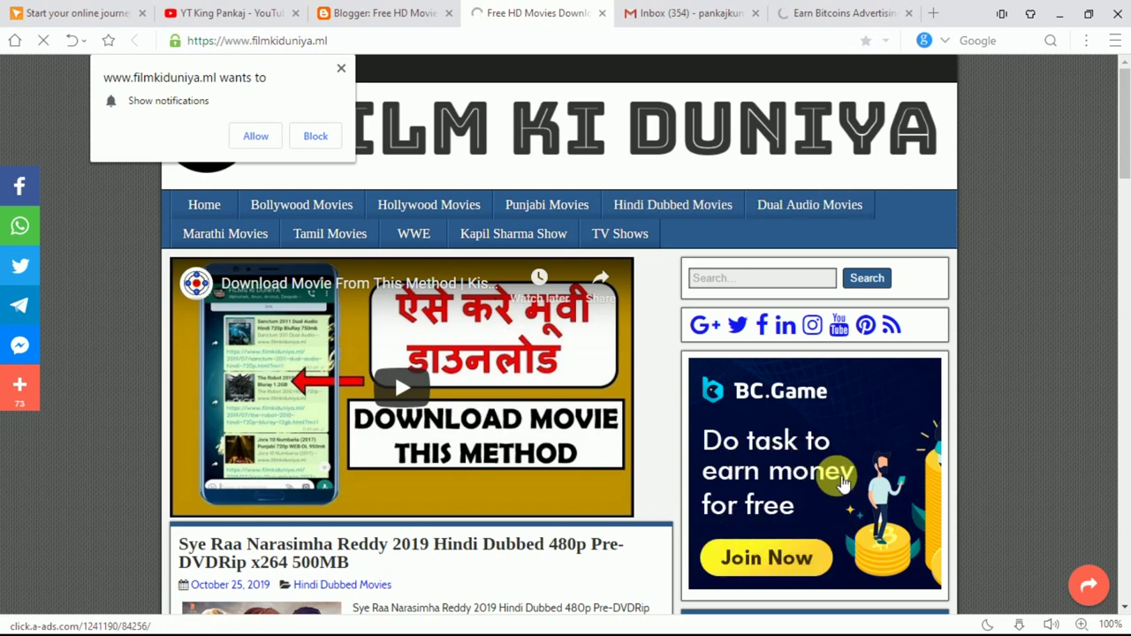
pyautogui.click(845, 7)
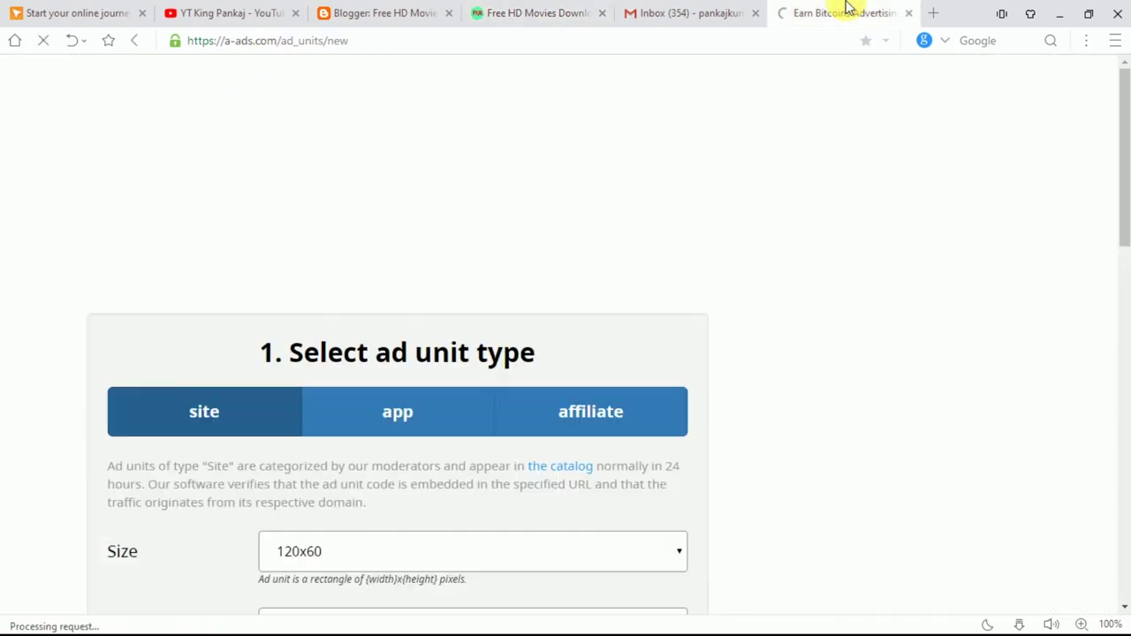
pyautogui.click(542, 9)
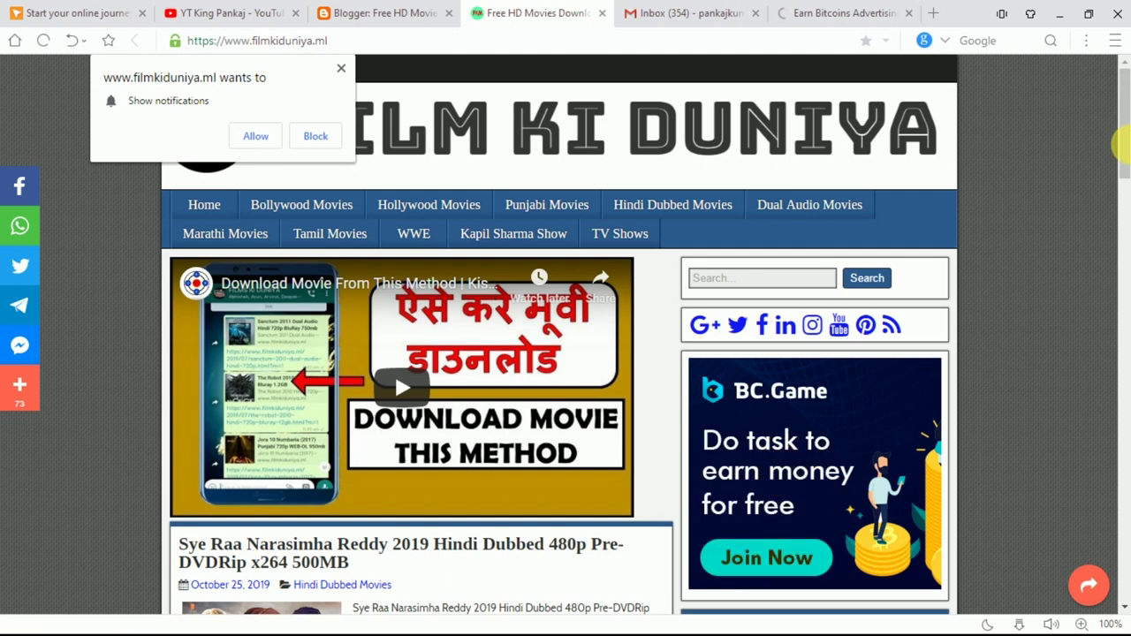
pyautogui.click(1120, 141)
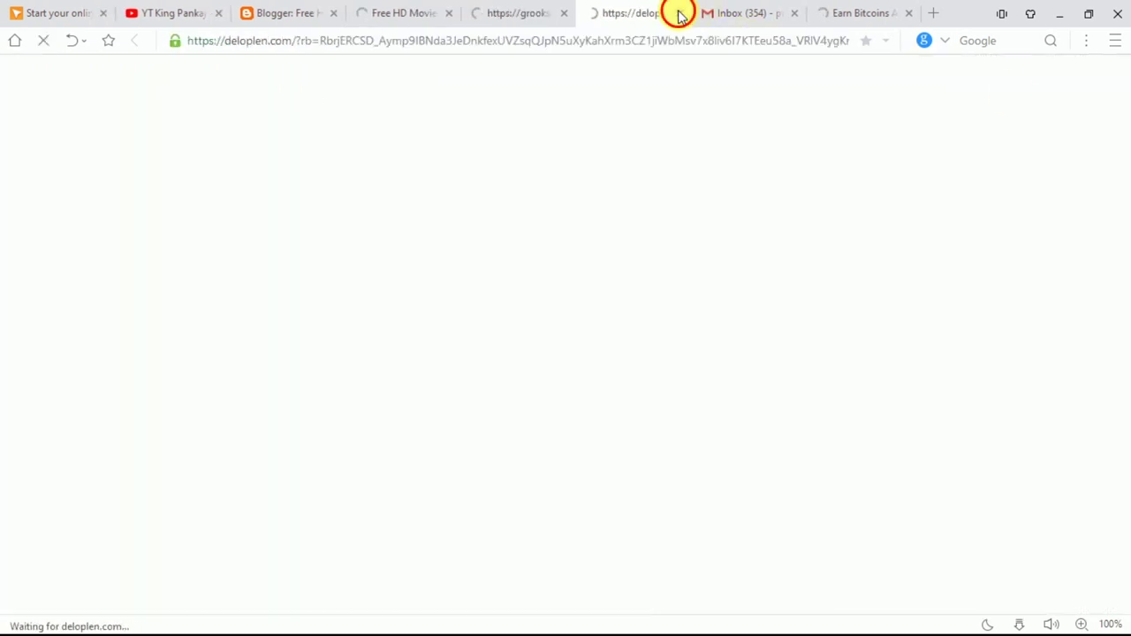
pyautogui.click(402, 12)
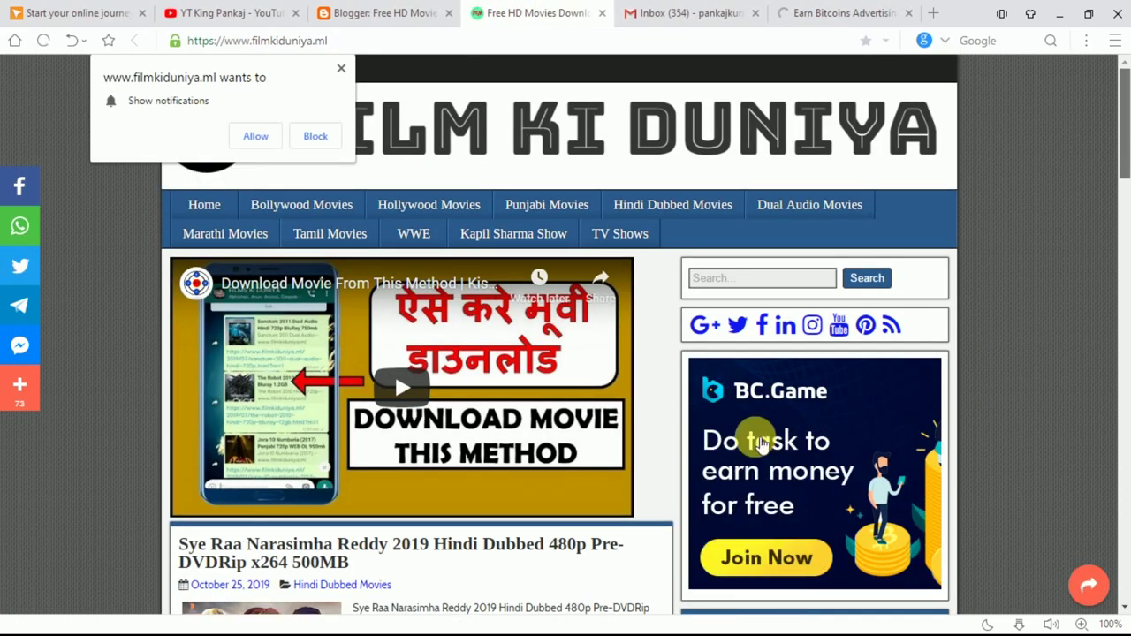
pyautogui.scroll(-1, 859, 378)
pyautogui.scroll(-4, 859, 378)
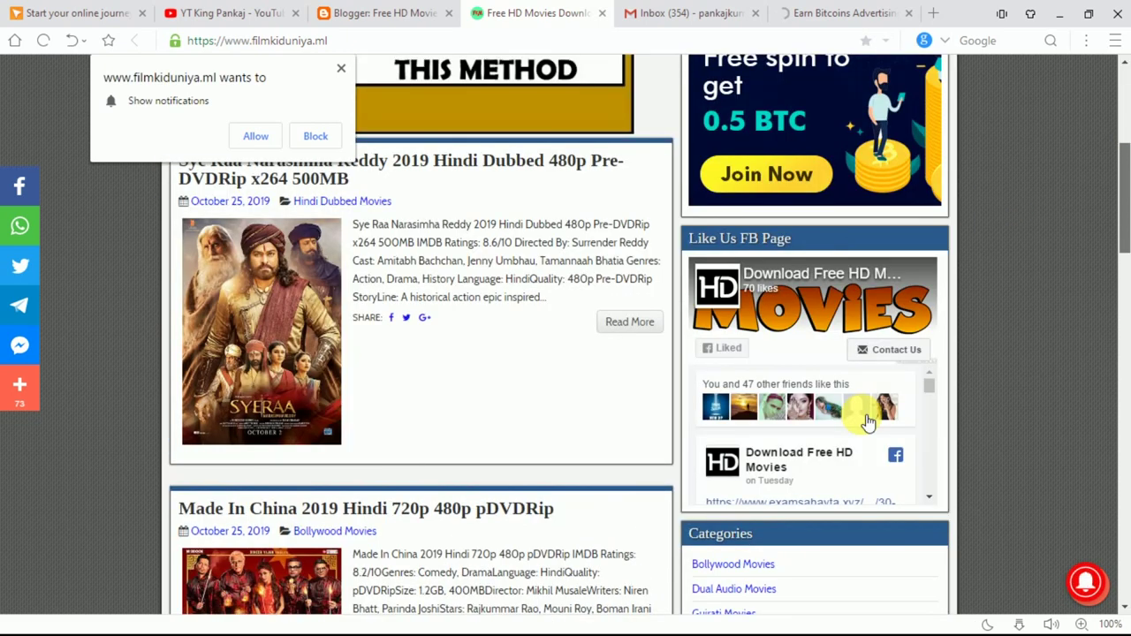
pyautogui.scroll(5, 857, 412)
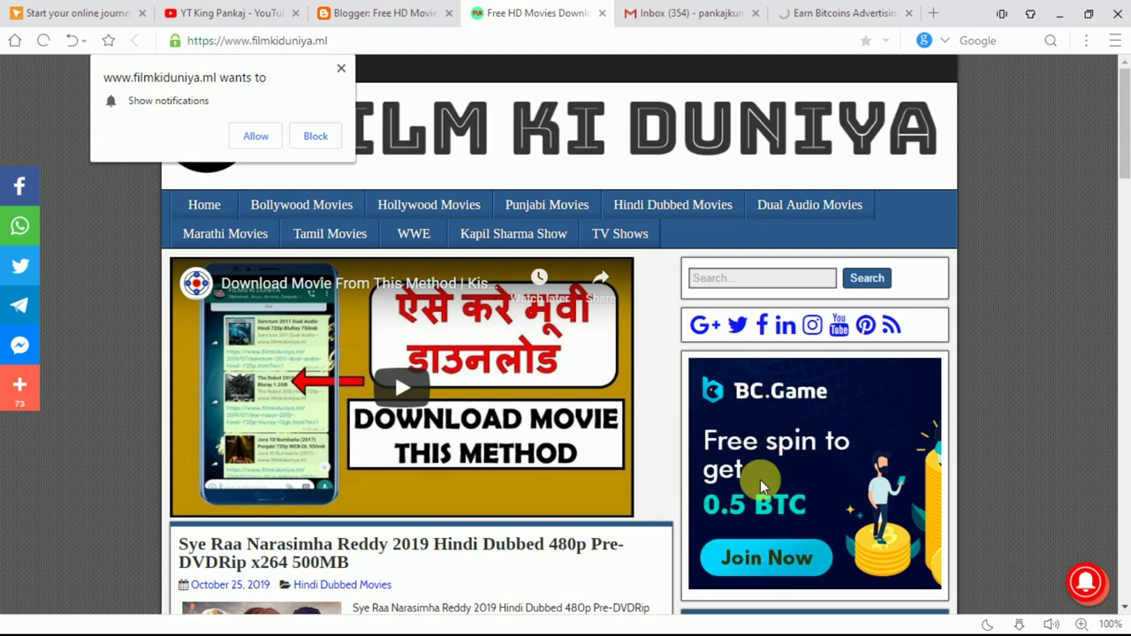
# Return to the A-ADS ad unit form, view the app and affiliate types, and select the site type.
pyautogui.click(829, 10)
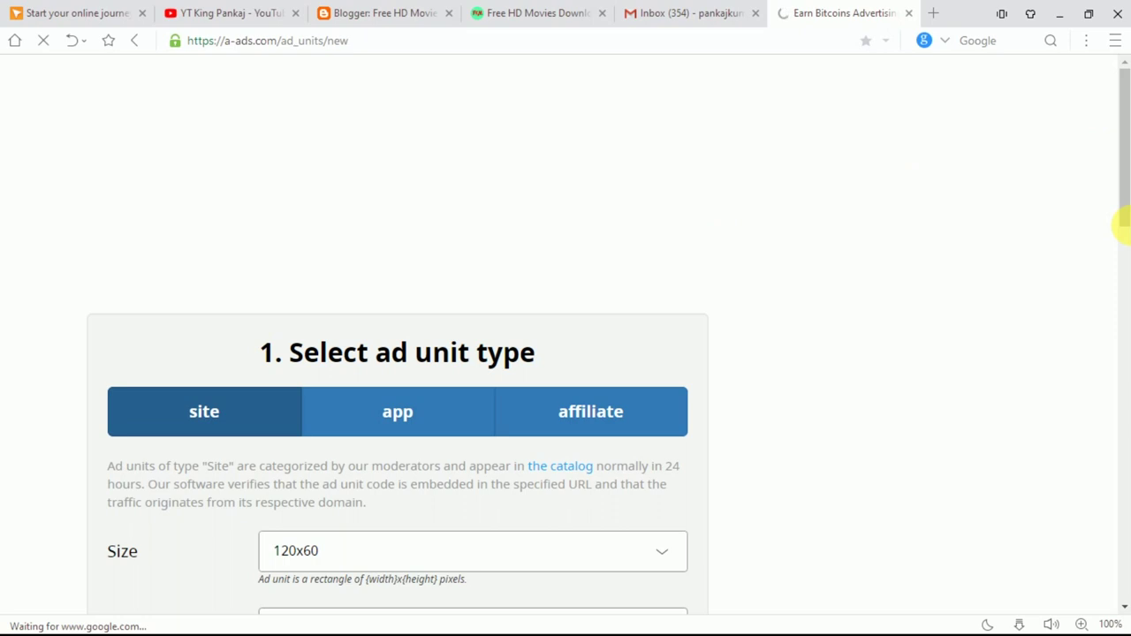
pyautogui.scroll(-3, 987, 218)
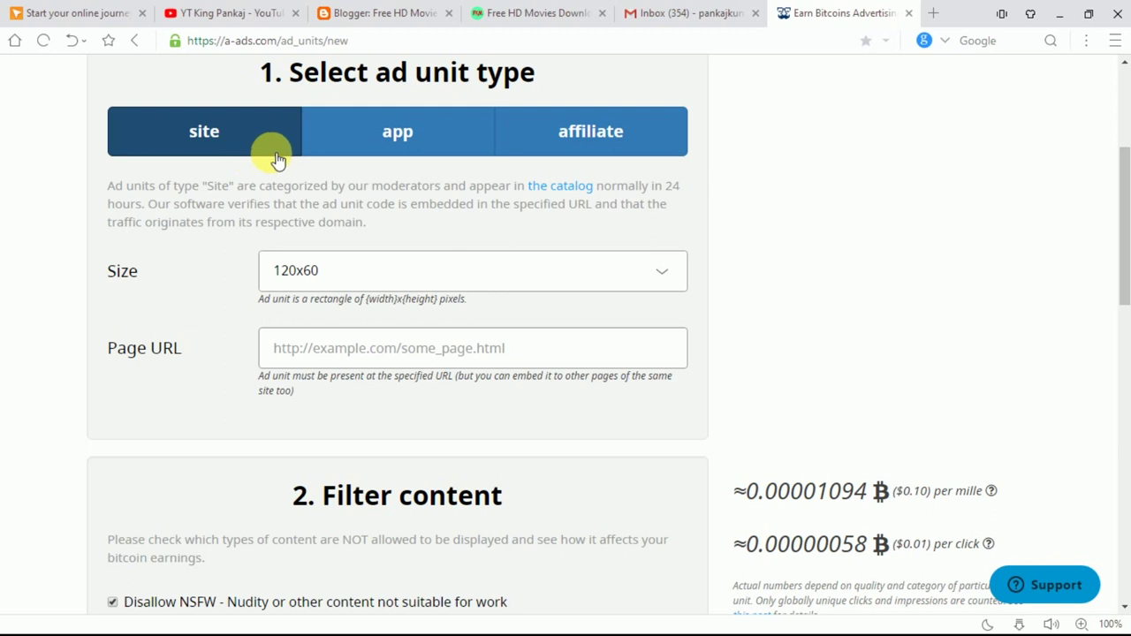
pyautogui.click(400, 143)
pyautogui.click(604, 147)
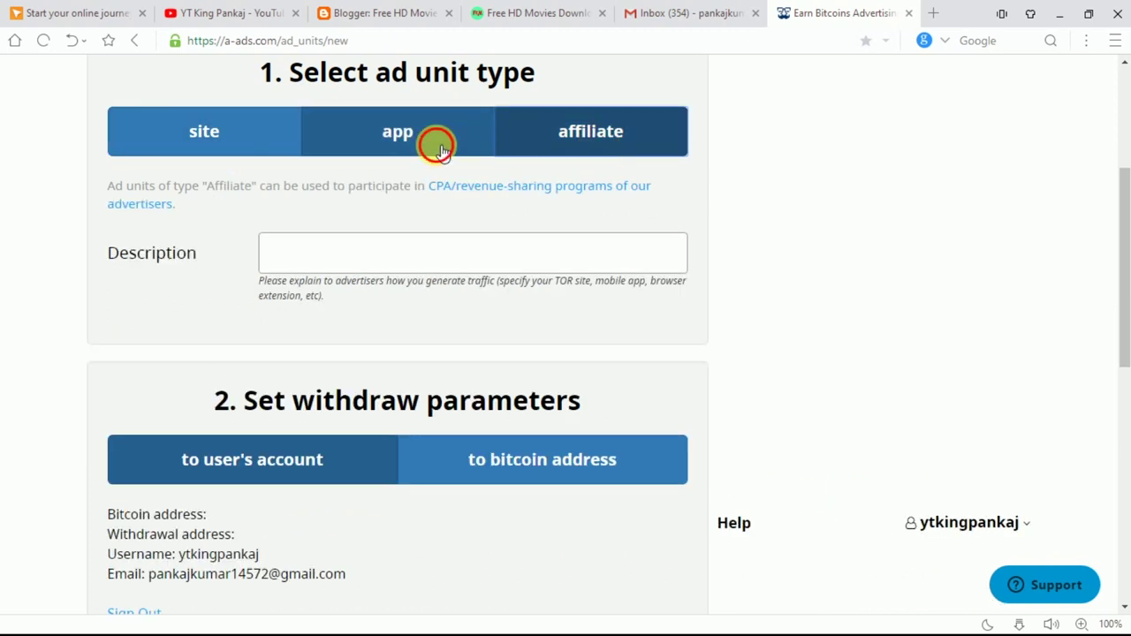
pyautogui.click(439, 150)
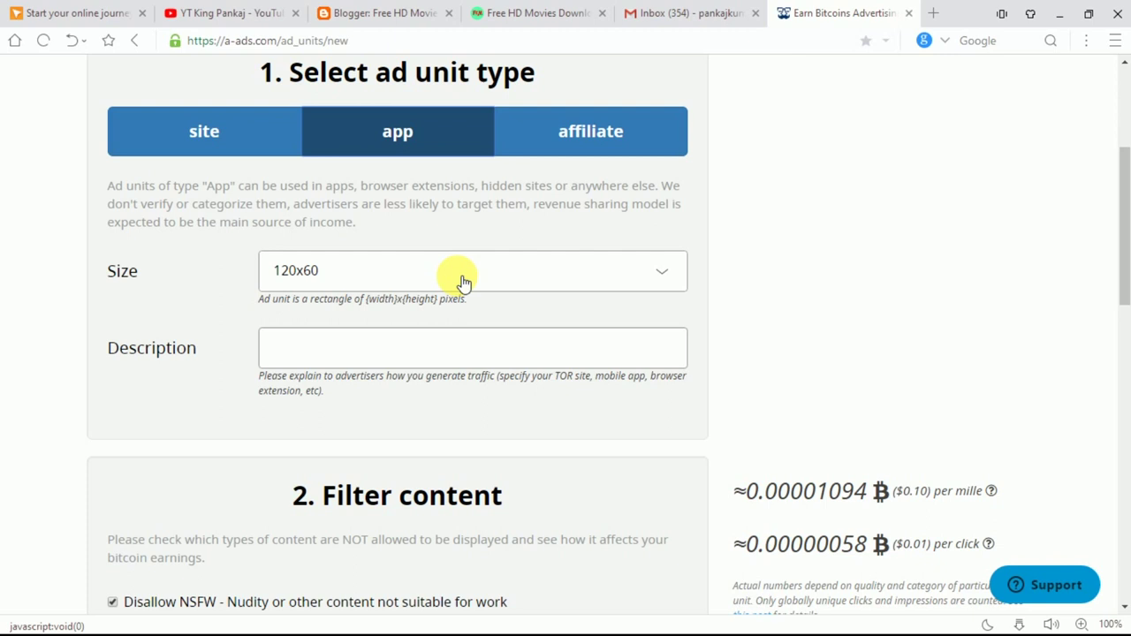
pyautogui.click(234, 130)
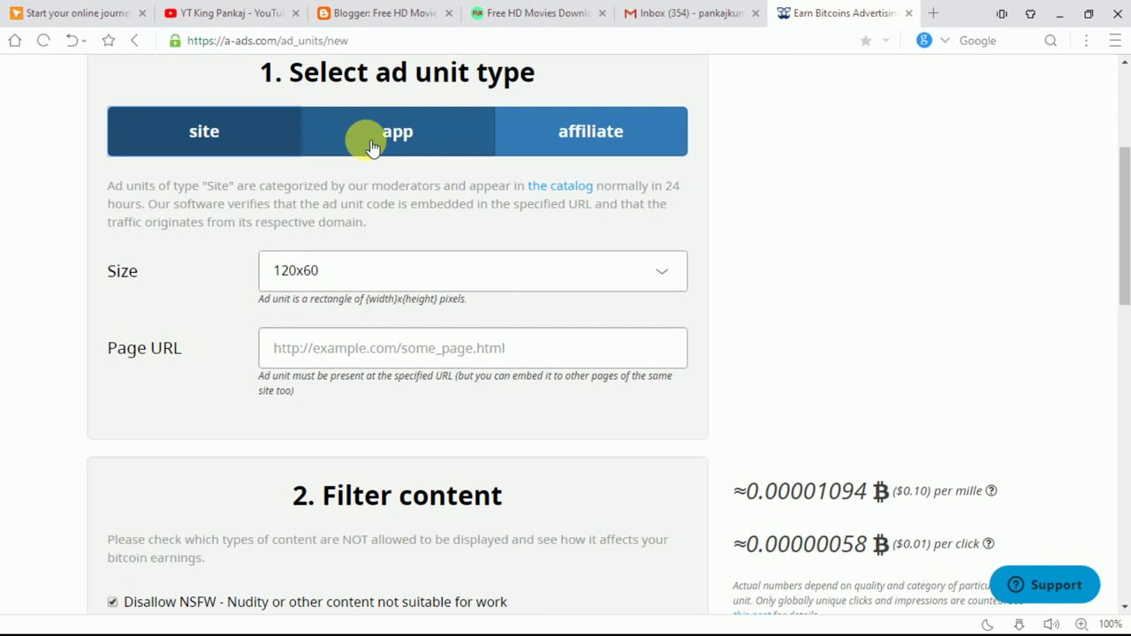
# Set the ad unit's size to 336x280.
pyautogui.click(381, 284)
pyautogui.moveTo(680, 356); pyautogui.dragTo(310, 437)
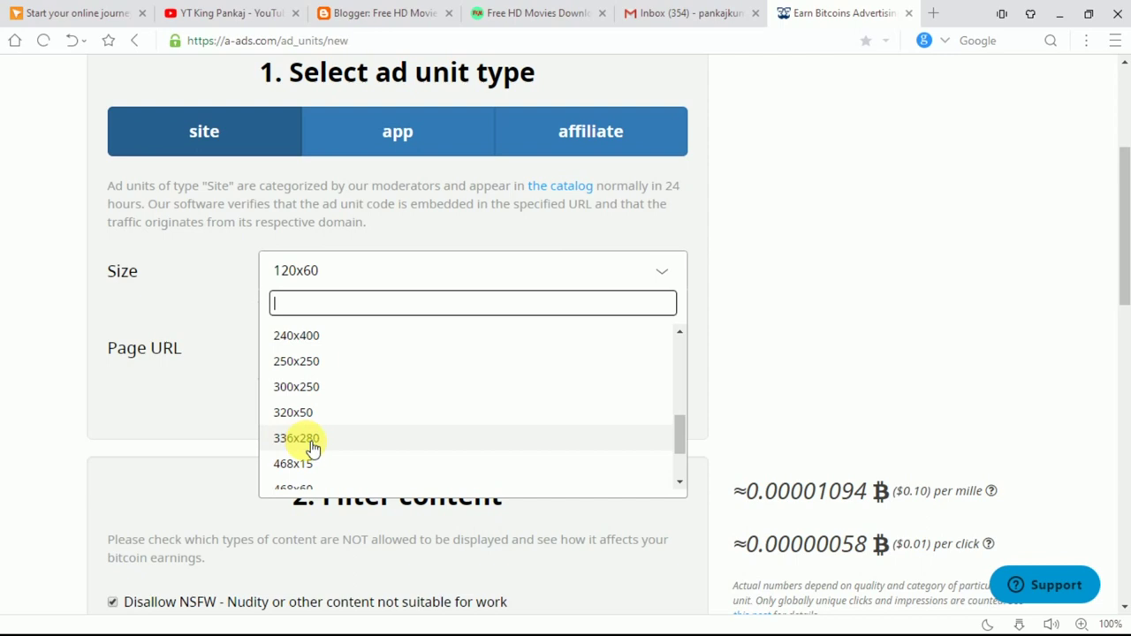
pyautogui.click(307, 439)
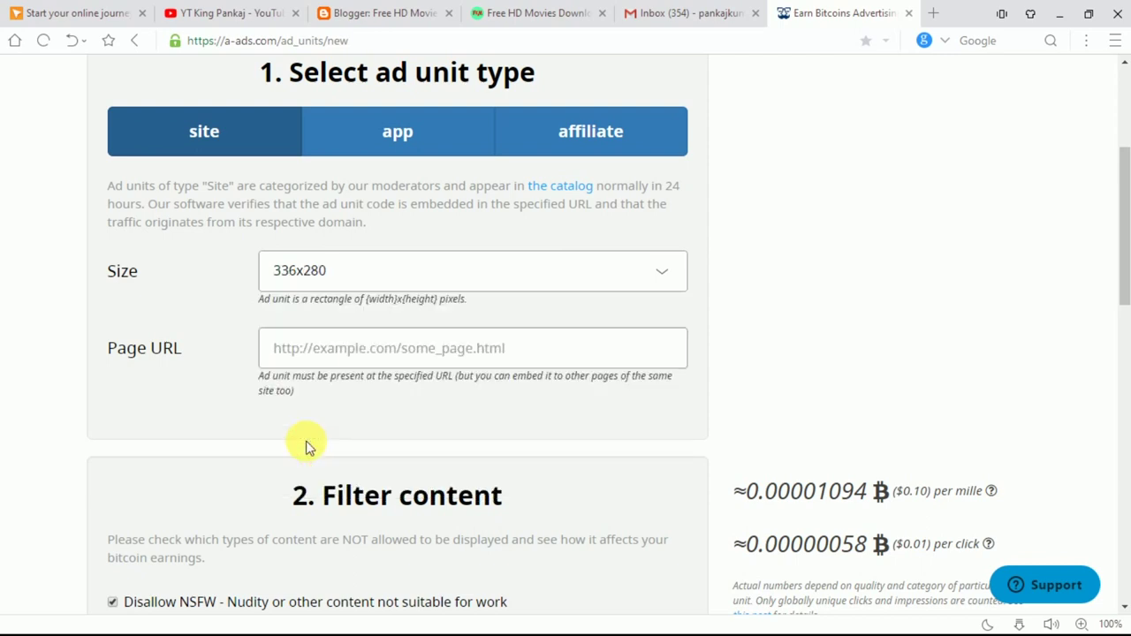
# Copy the web address of the filmkiduniya.ml home page for the ad unit's empty Page URL.
pyautogui.click(481, 13)
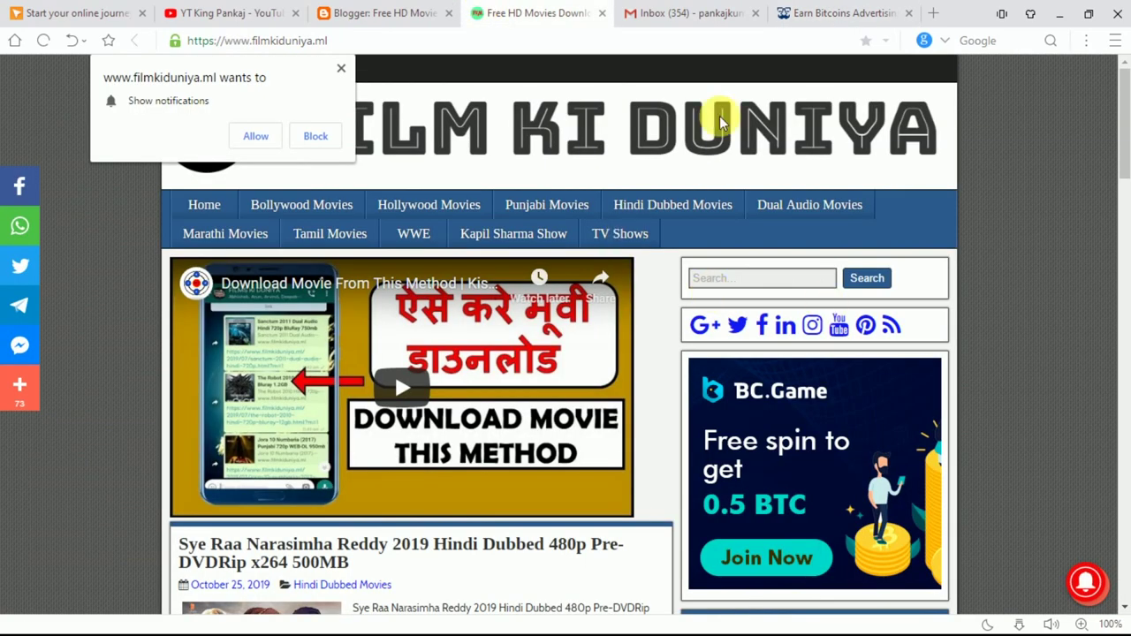
pyautogui.click(825, 11)
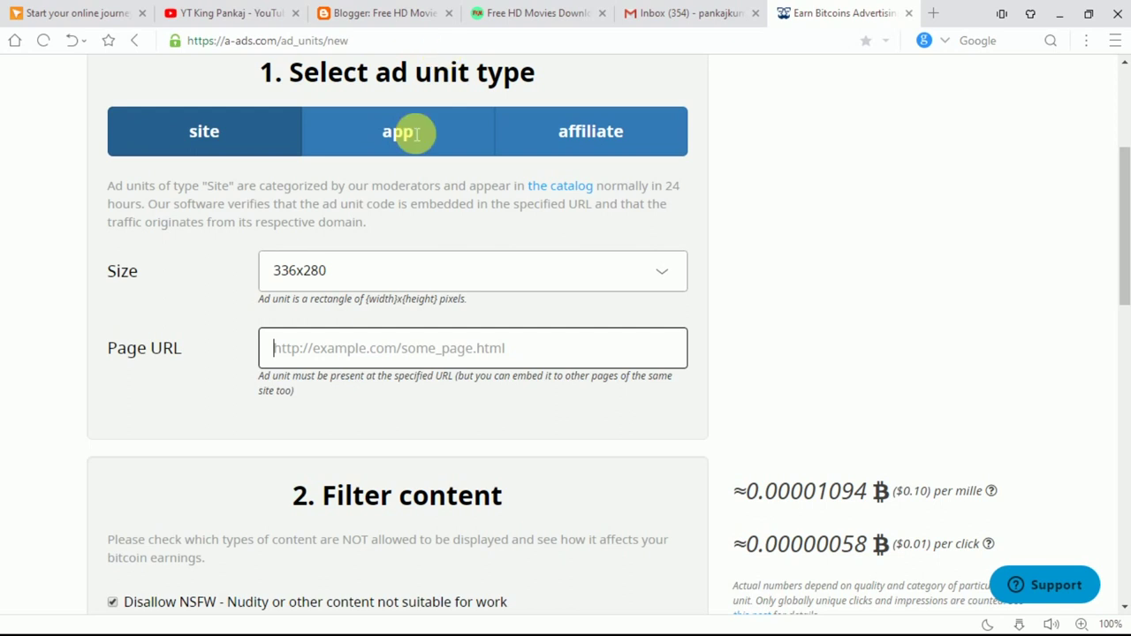
pyautogui.click(415, 348)
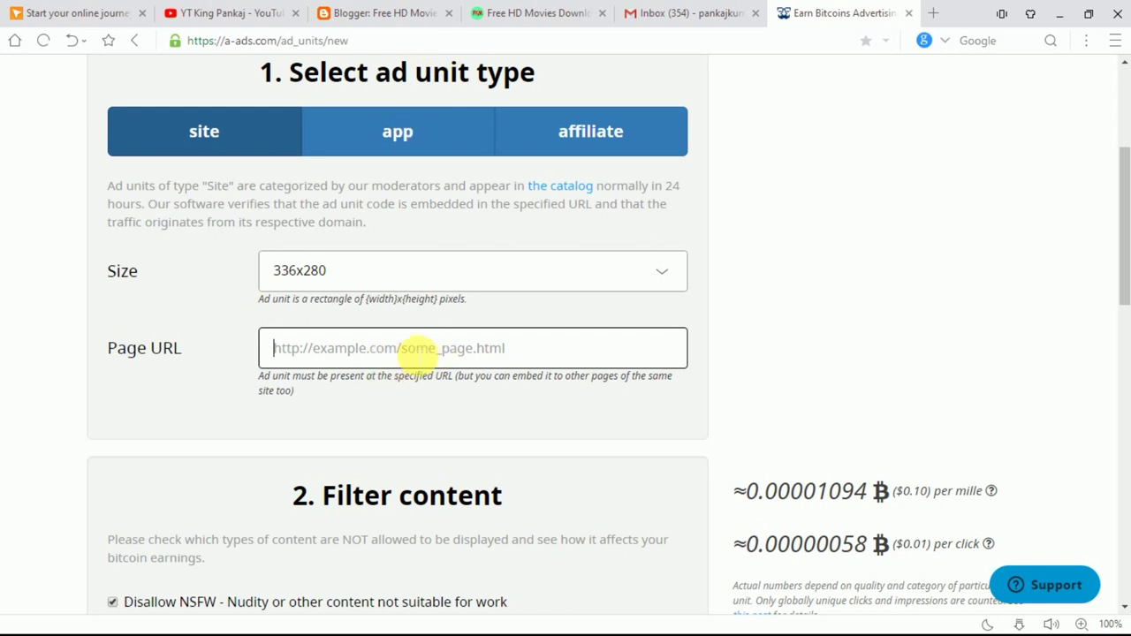
pyautogui.click(396, 13)
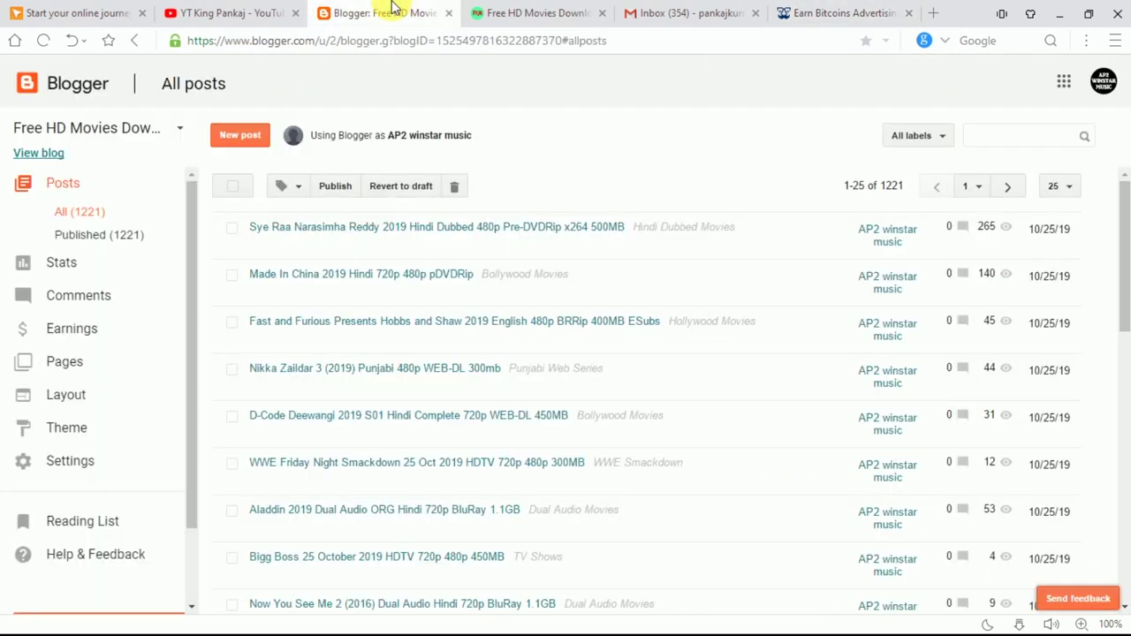
pyautogui.click(520, 9)
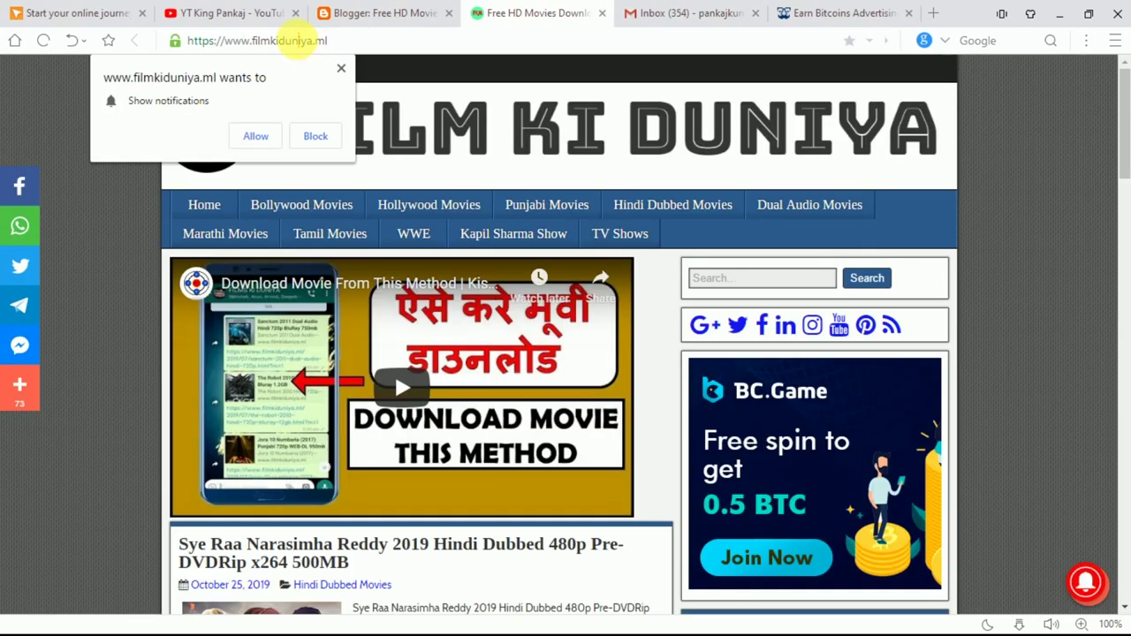
pyautogui.click(299, 42)
pyautogui.hotkey('ctrl', 'c')
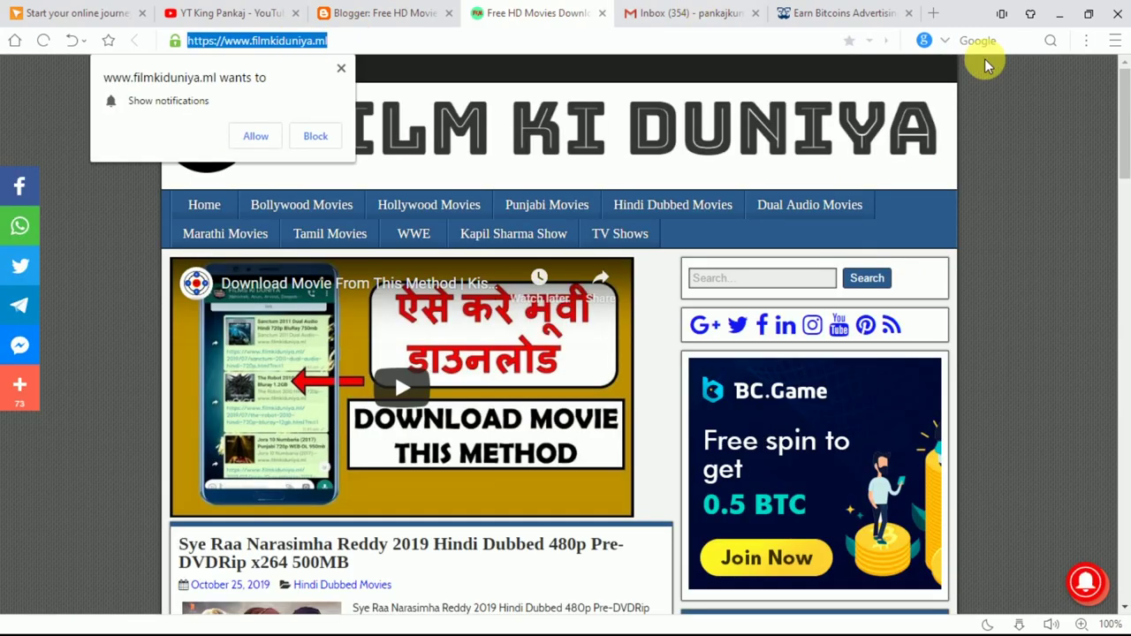
pyautogui.click(1120, 177)
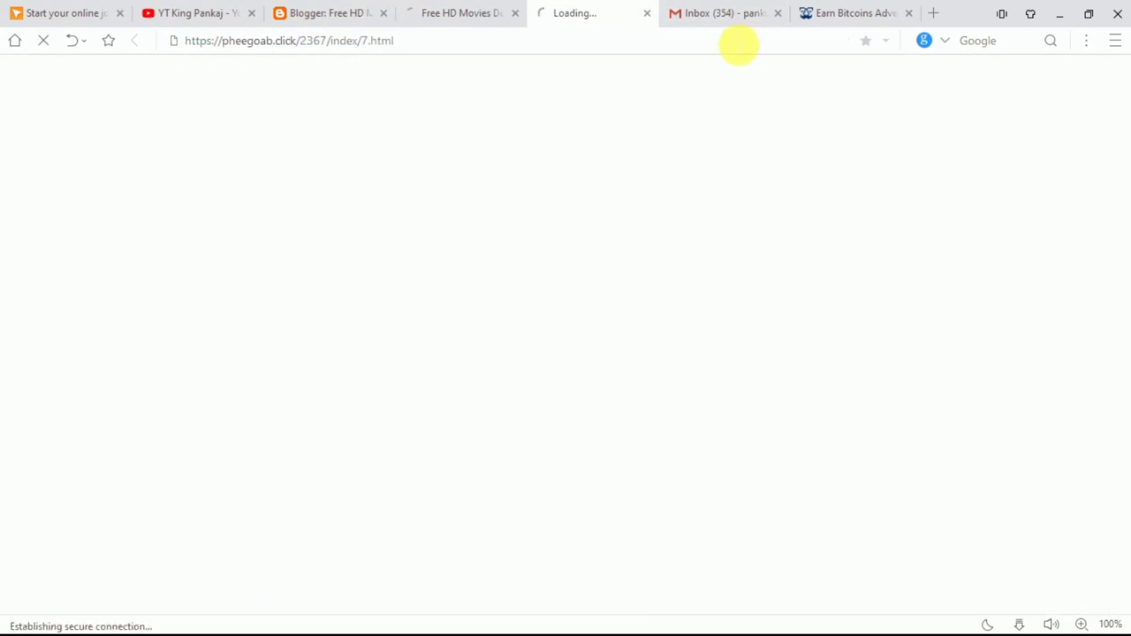
pyautogui.click(564, 13)
pyautogui.click(442, 9)
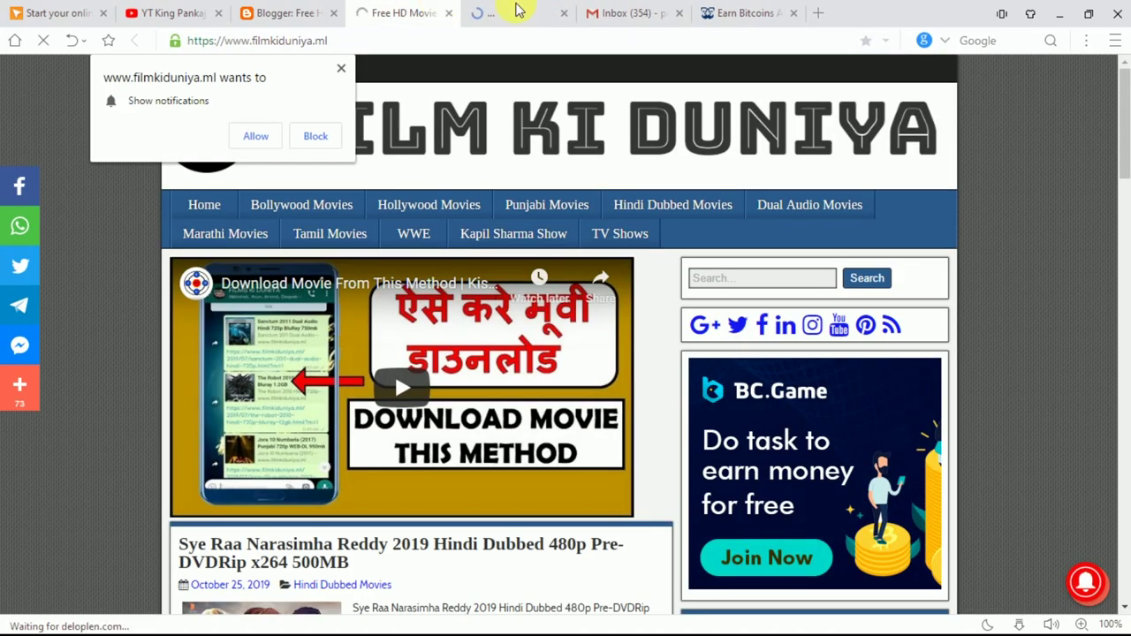
pyautogui.scroll(-4, 764, 256)
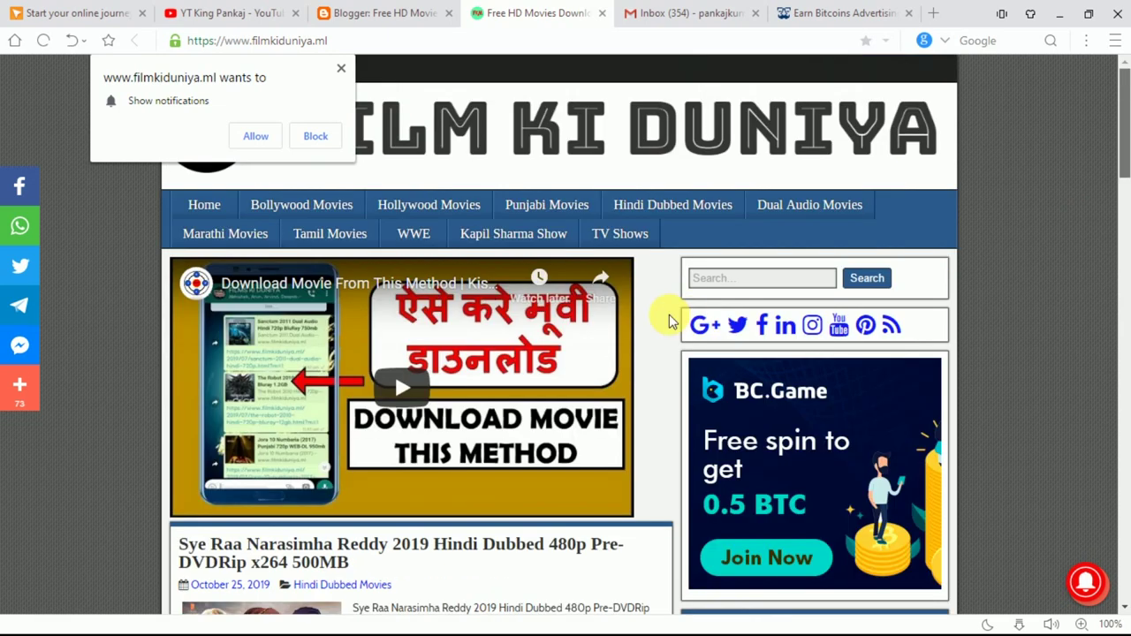
pyautogui.moveTo(1120, 142); pyautogui.dragTo(1120, 208)
pyautogui.scroll(-2, 1120, 207)
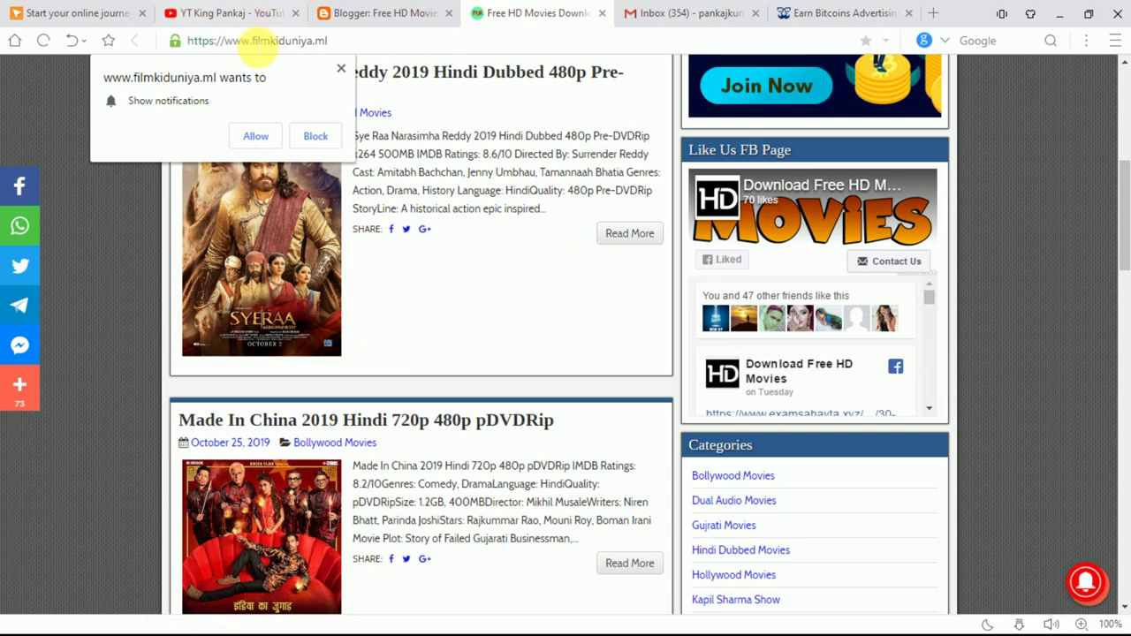
pyautogui.click(799, 10)
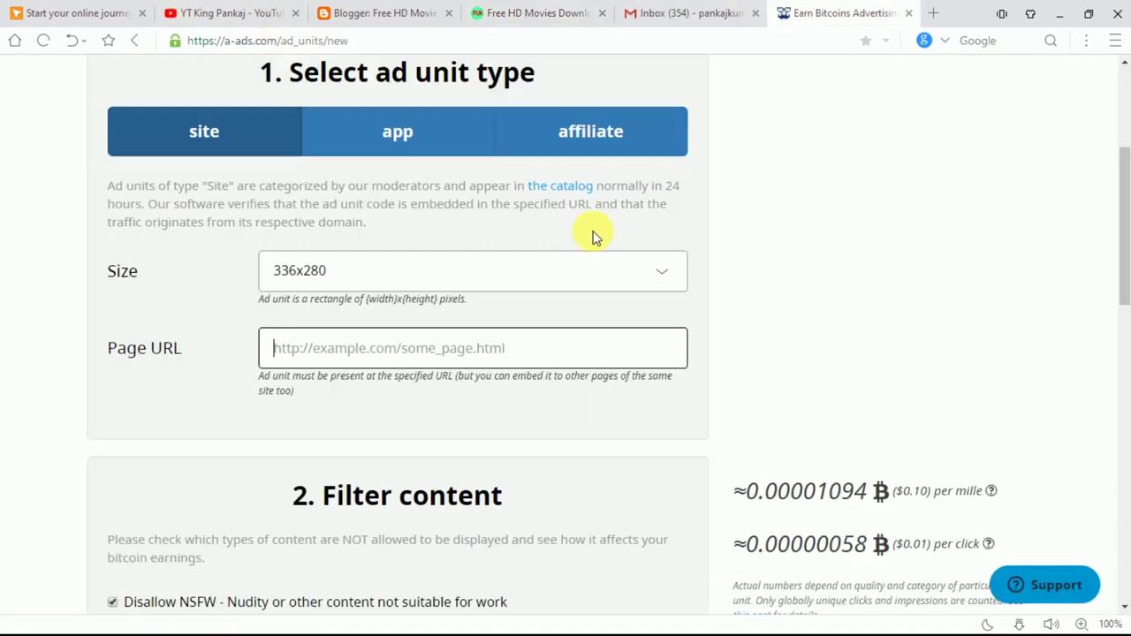
pyautogui.hotkey('ctrl', 'v')
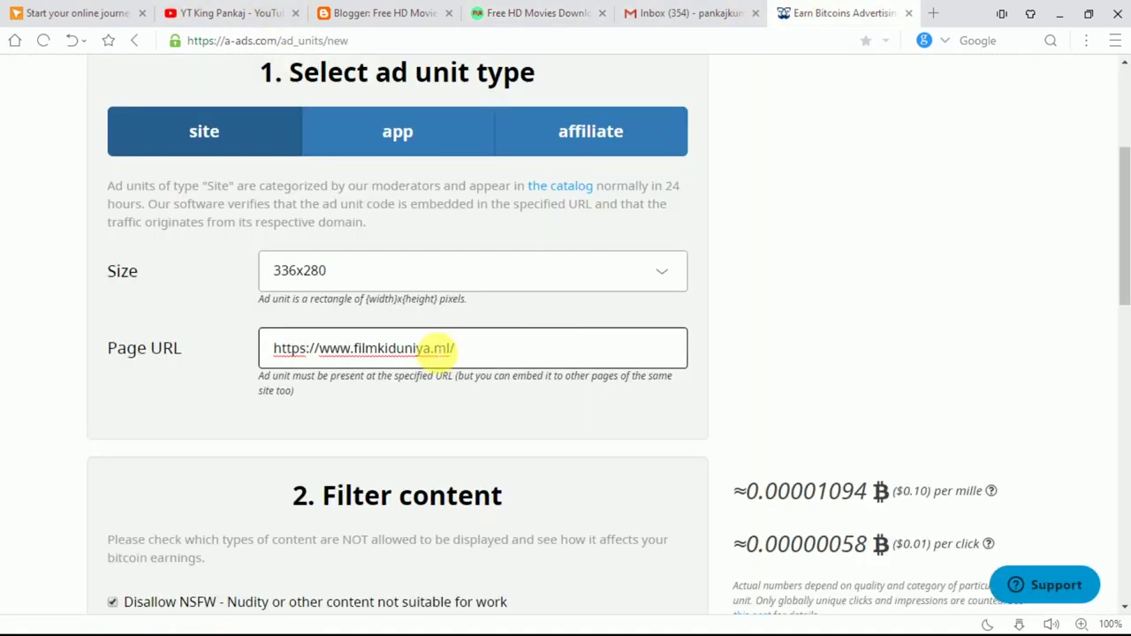
# Copy the estimated per-click Bitcoin rate, 0.00000058, shown beside the content filter section.
pyautogui.moveTo(1121, 212); pyautogui.dragTo(1120, 310)
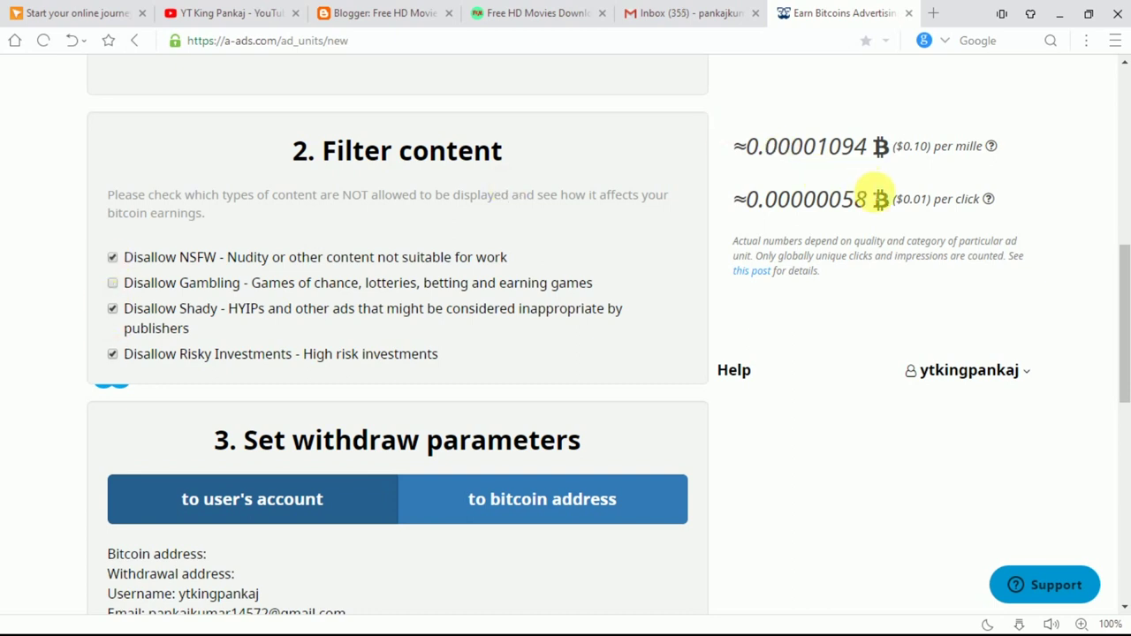
pyautogui.click(897, 203)
pyautogui.moveTo(896, 203); pyautogui.dragTo(854, 201)
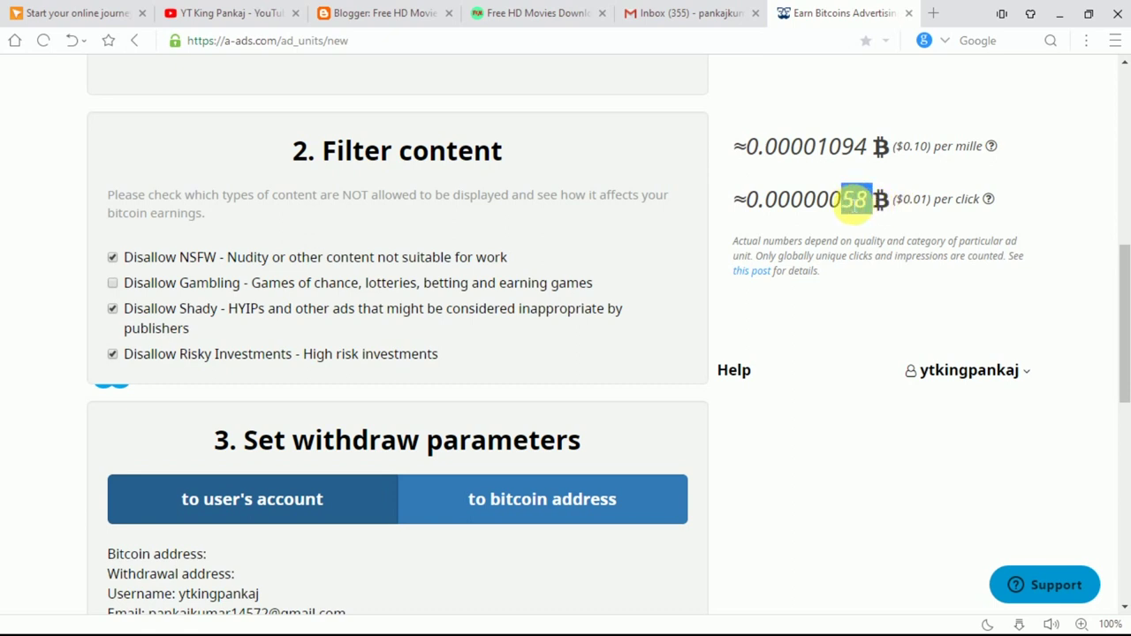
pyautogui.click(888, 199)
pyautogui.moveTo(888, 198); pyautogui.dragTo(737, 197)
pyautogui.hotkey('ctrl', 'c')
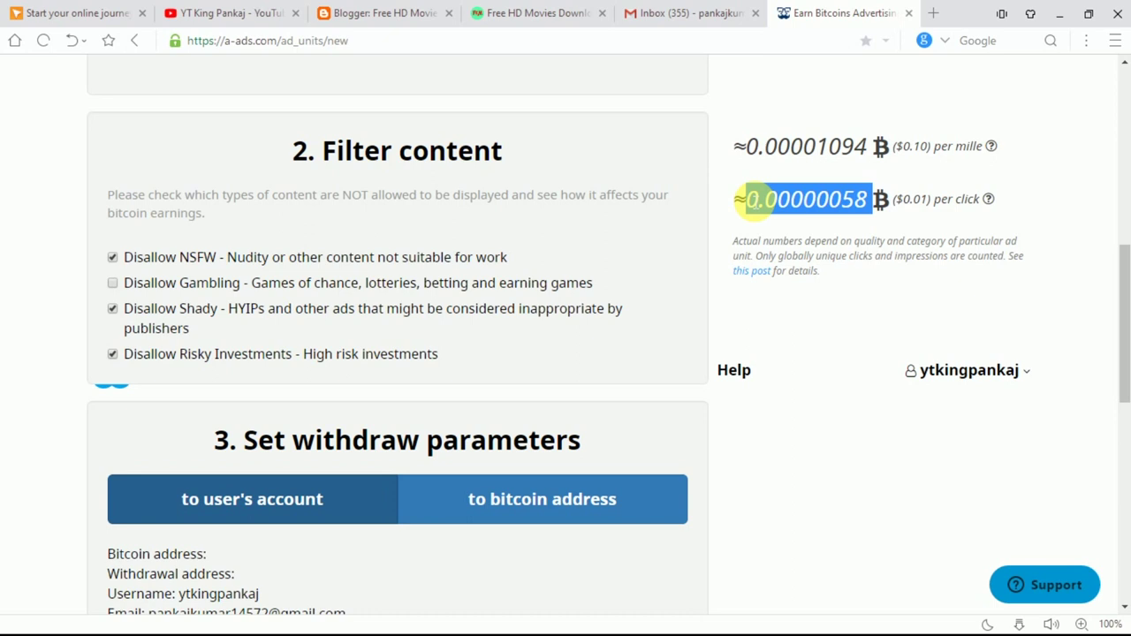
# Search Google from the browser's start page for "0.00000058 bitcoin to inr".
pyautogui.click(126, 10)
pyautogui.click(500, 167)
pyautogui.hotkey('ctrl', 'v')
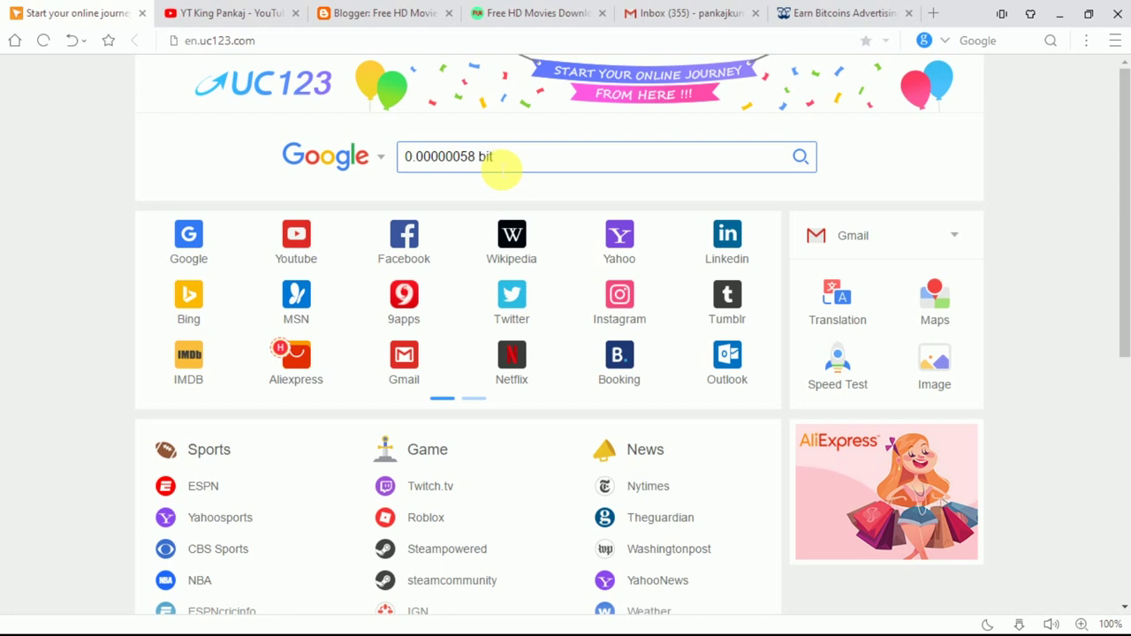
pyautogui.write('bitcoin to inr')
pyautogui.press('Return')
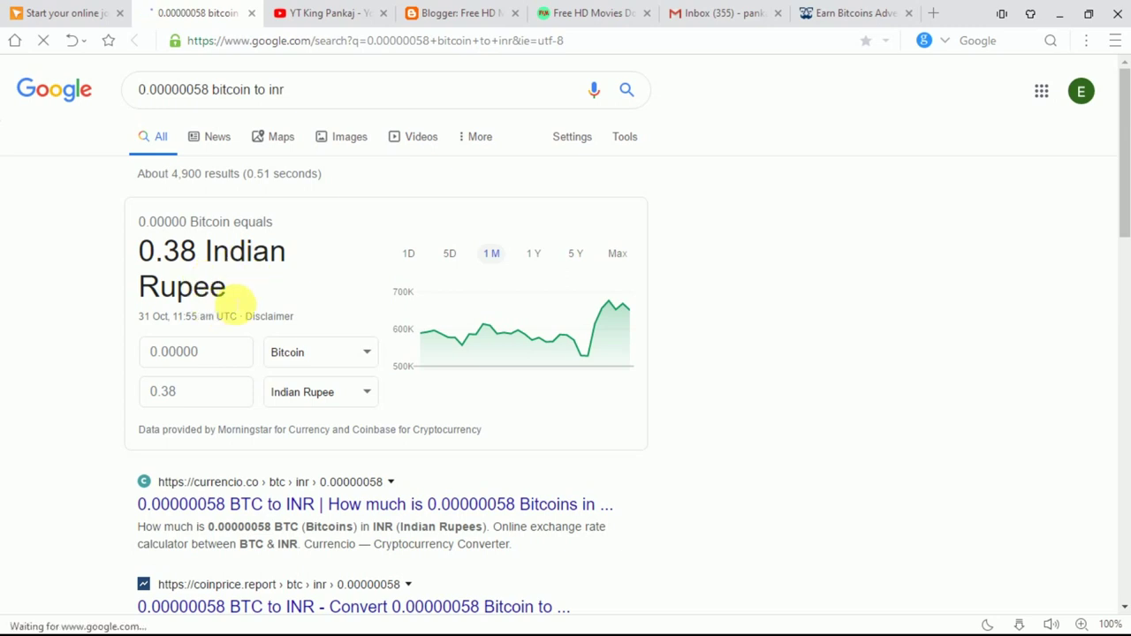
# Back in the A-ADS form, allow all content by turning off the Disallow NSFW, Shady and Risky Investments filters.
pyautogui.click(848, 9)
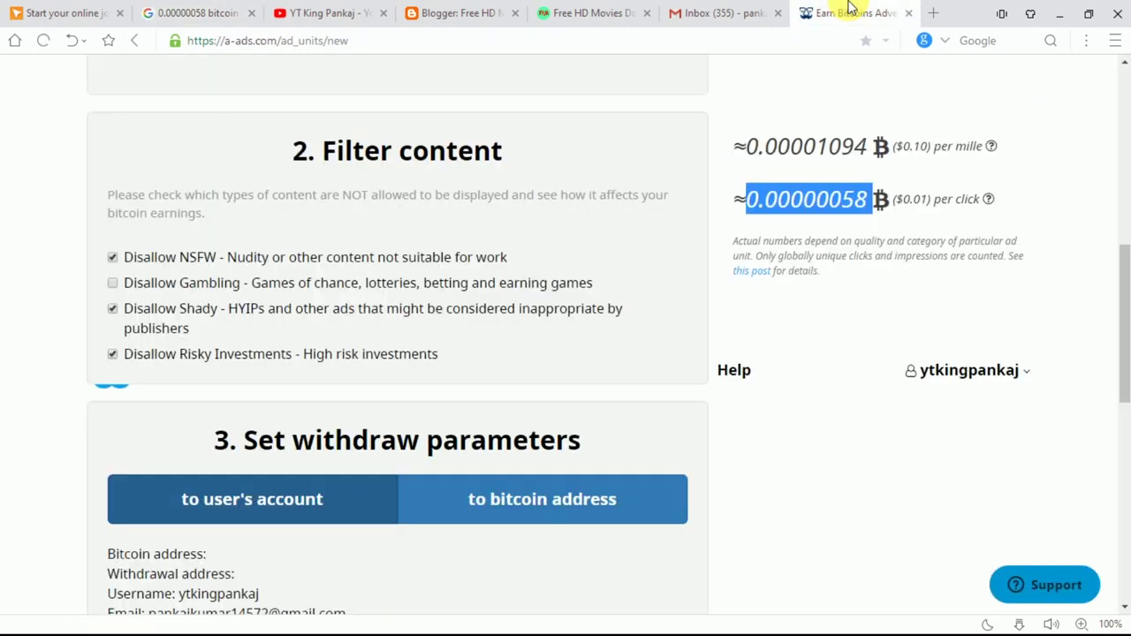
pyautogui.click(112, 257)
pyautogui.click(112, 308)
pyautogui.click(113, 354)
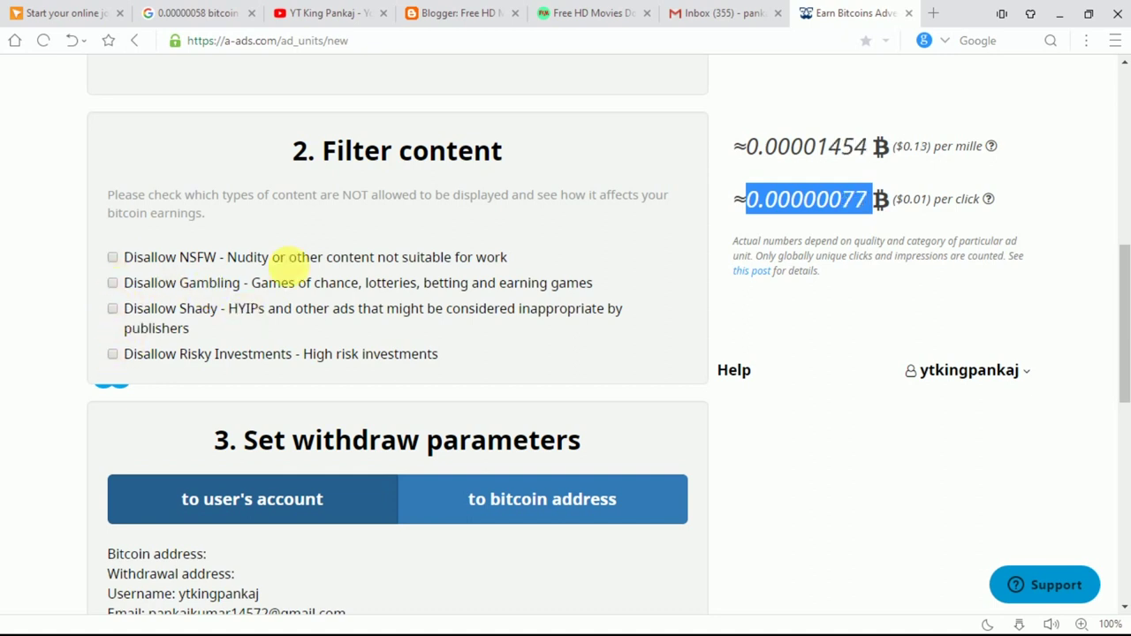
# Check the updated per-click rate's rupee value by searching Google for "0.000000778 bitcoin to inr".
pyautogui.click(793, 224)
pyautogui.moveTo(872, 203); pyautogui.dragTo(760, 205)
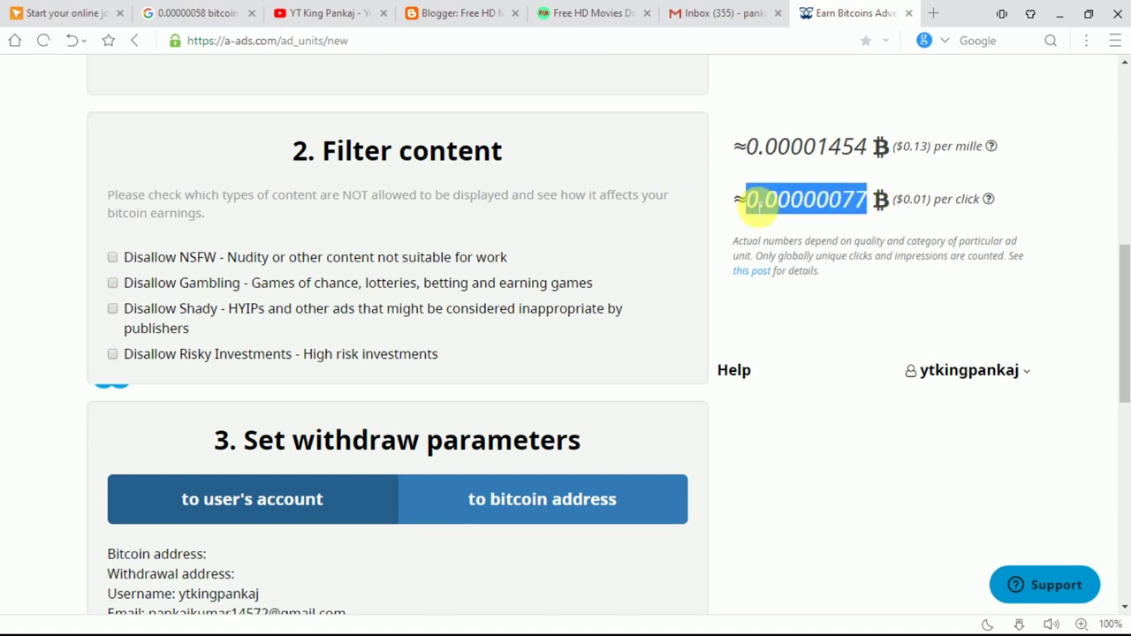
pyautogui.click(212, 11)
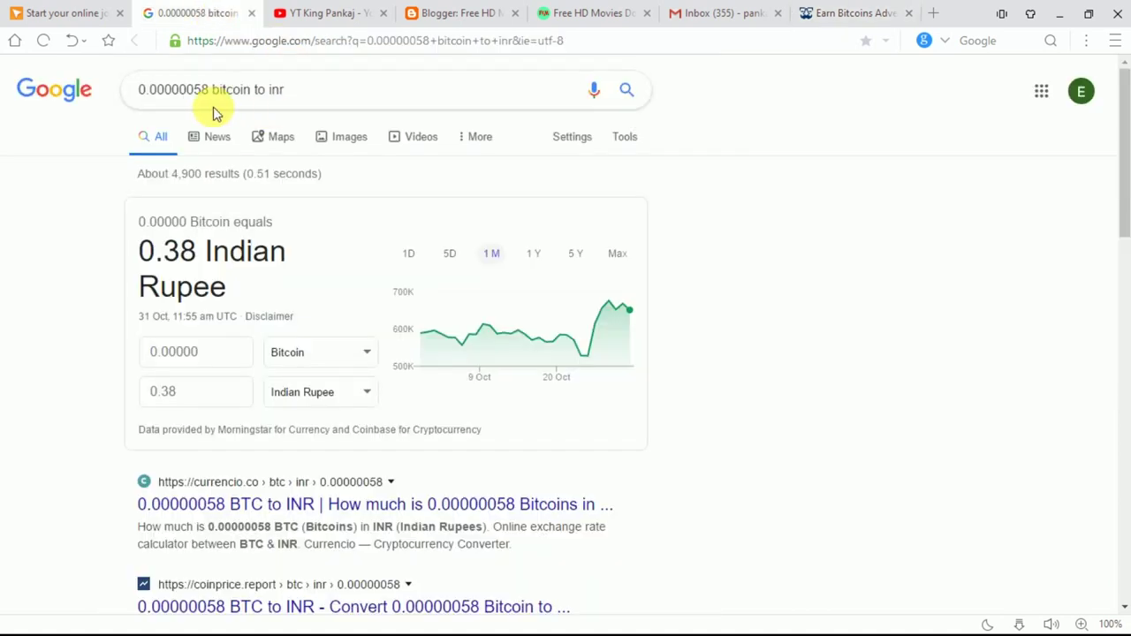
pyautogui.moveTo(202, 89); pyautogui.dragTo(121, 91)
pyautogui.write('0.00000077')
pyautogui.press('Return')
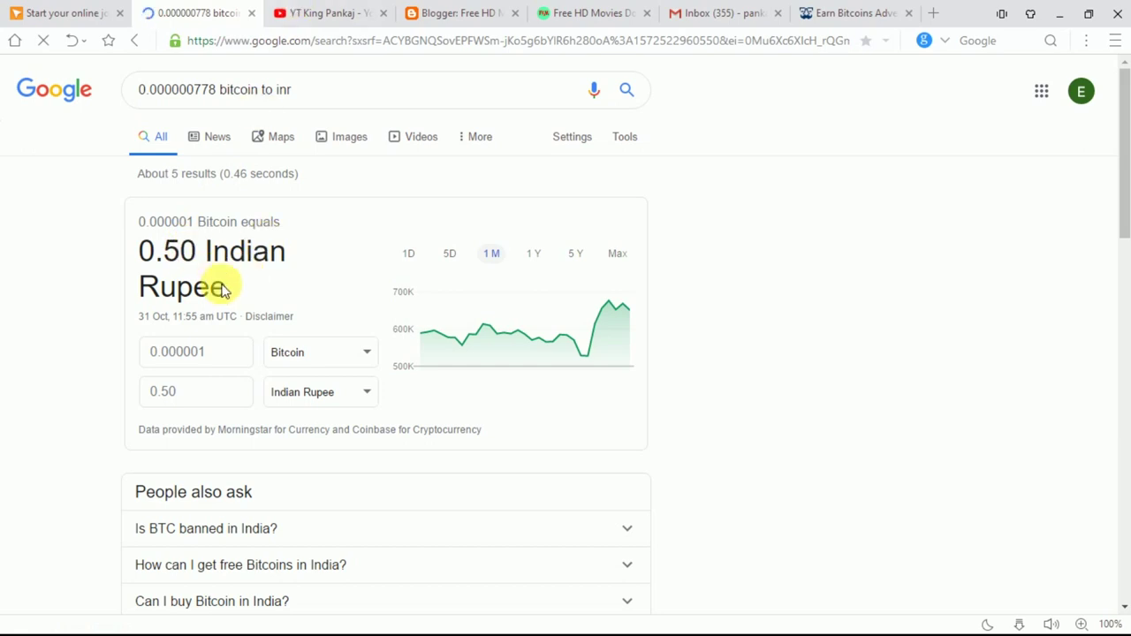
# Copy the per-mille rate 0.00001454, search Google for "0.00001454 bitcoin to inr", and return to the A-ADS form.
pyautogui.click(830, 12)
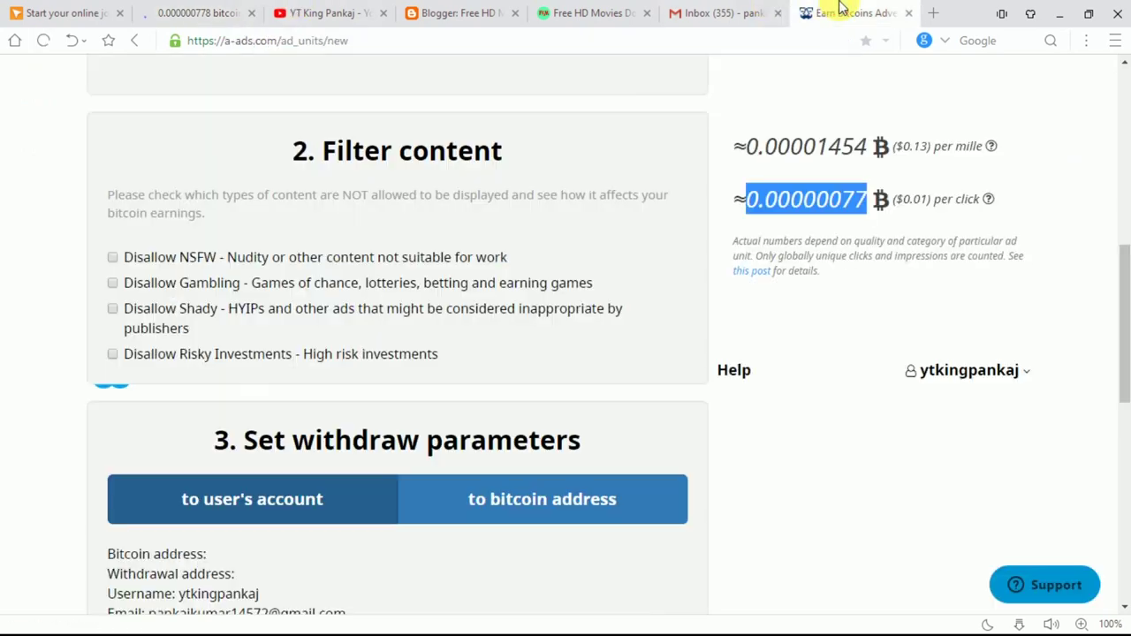
pyautogui.moveTo(875, 146); pyautogui.dragTo(758, 150)
pyautogui.hotkey('ctrl', 'c')
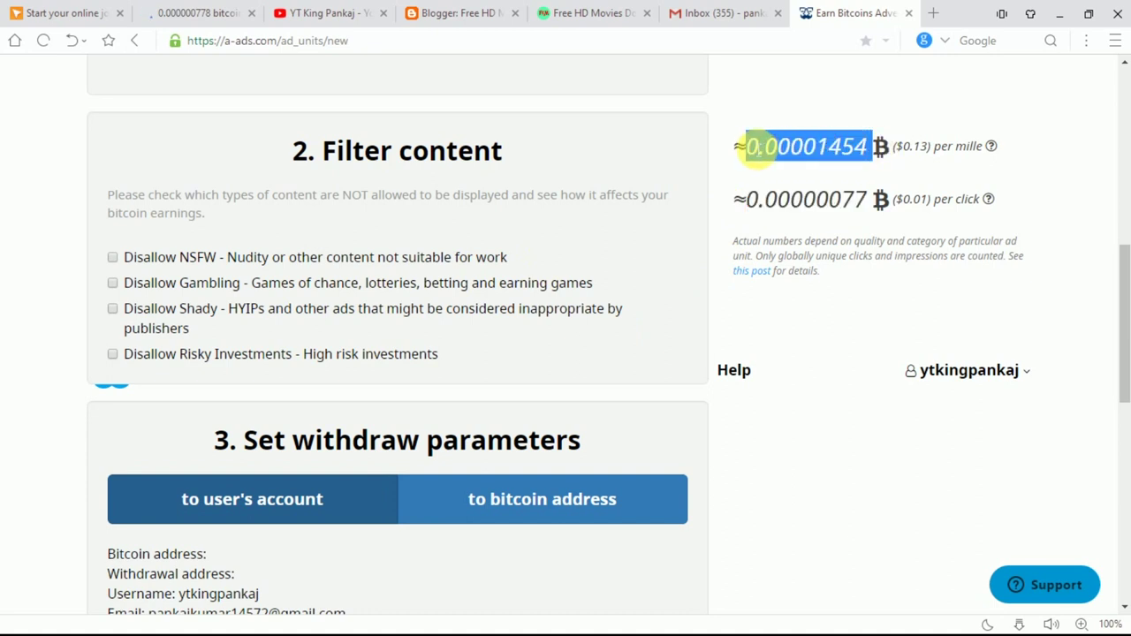
pyautogui.click(158, 9)
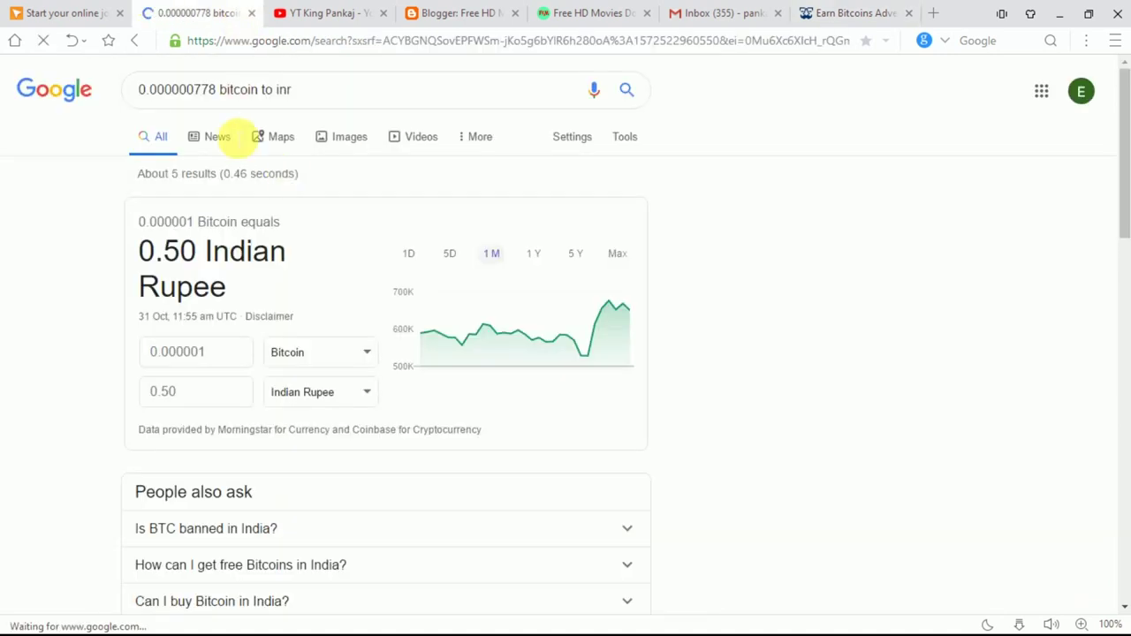
pyautogui.moveTo(215, 90); pyautogui.dragTo(106, 91)
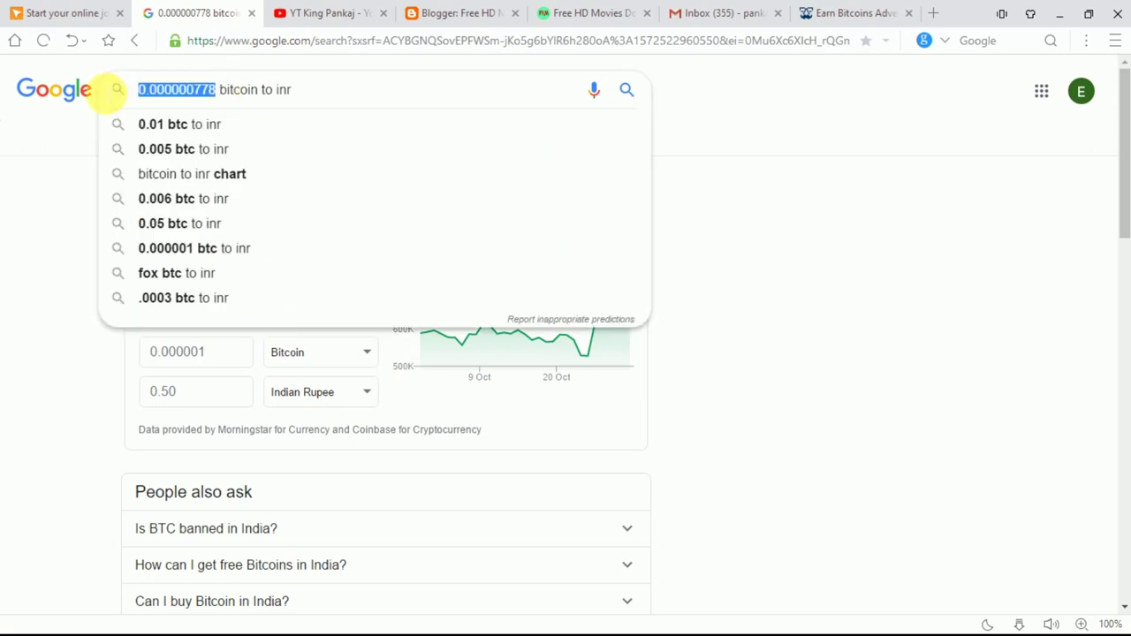
pyautogui.hotkey('ctrl', 'v')
pyautogui.press('Return')
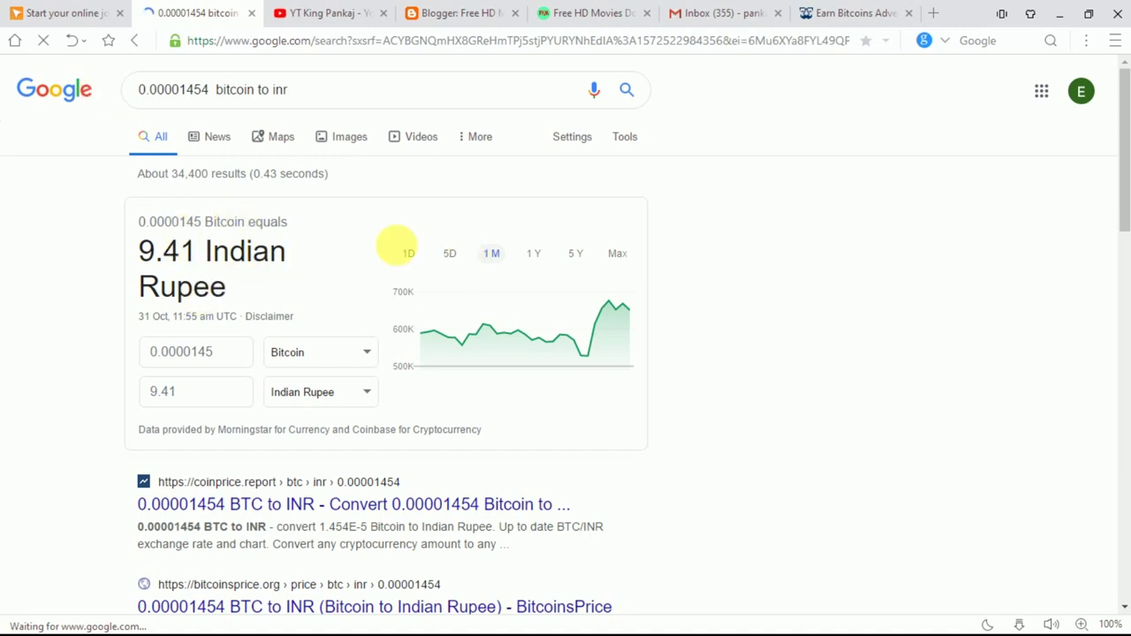
pyautogui.click(880, 13)
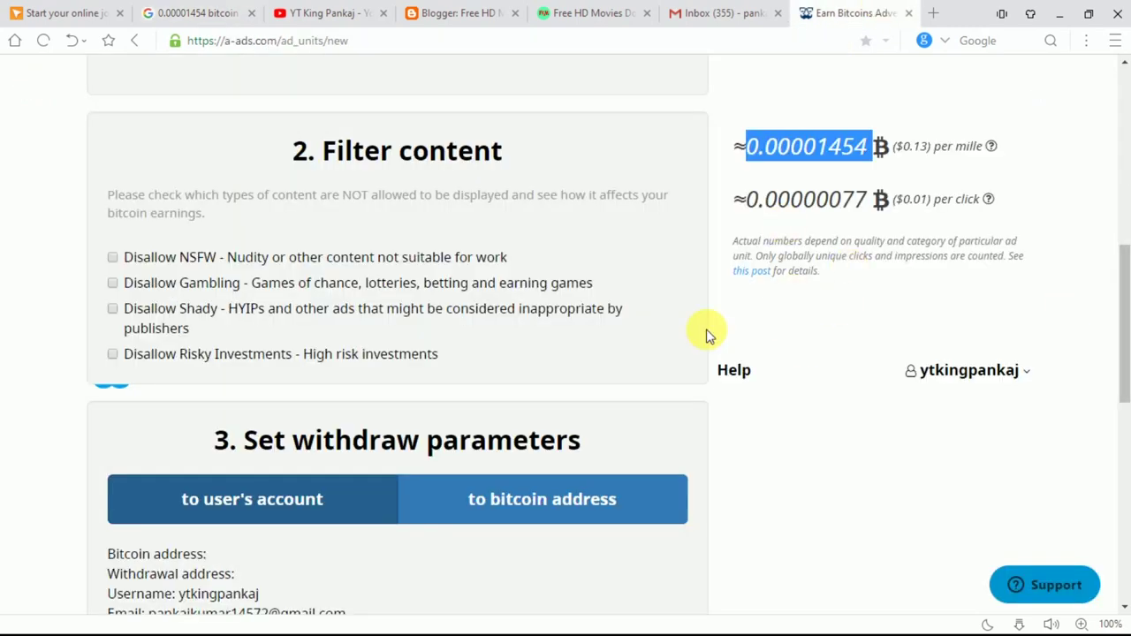
# Pass the reCAPTCHA by selecting the images with cars, and create the ad unit with withdrawal to the user's account.
pyautogui.scroll(-3, 1120, 331)
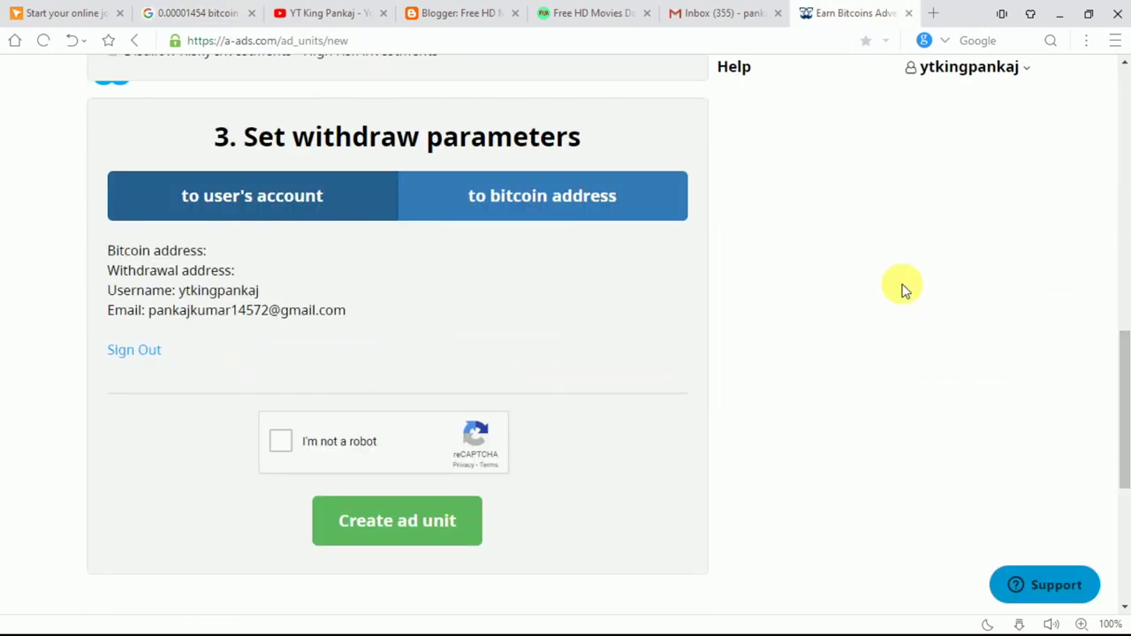
pyautogui.scroll(3, 1120, 336)
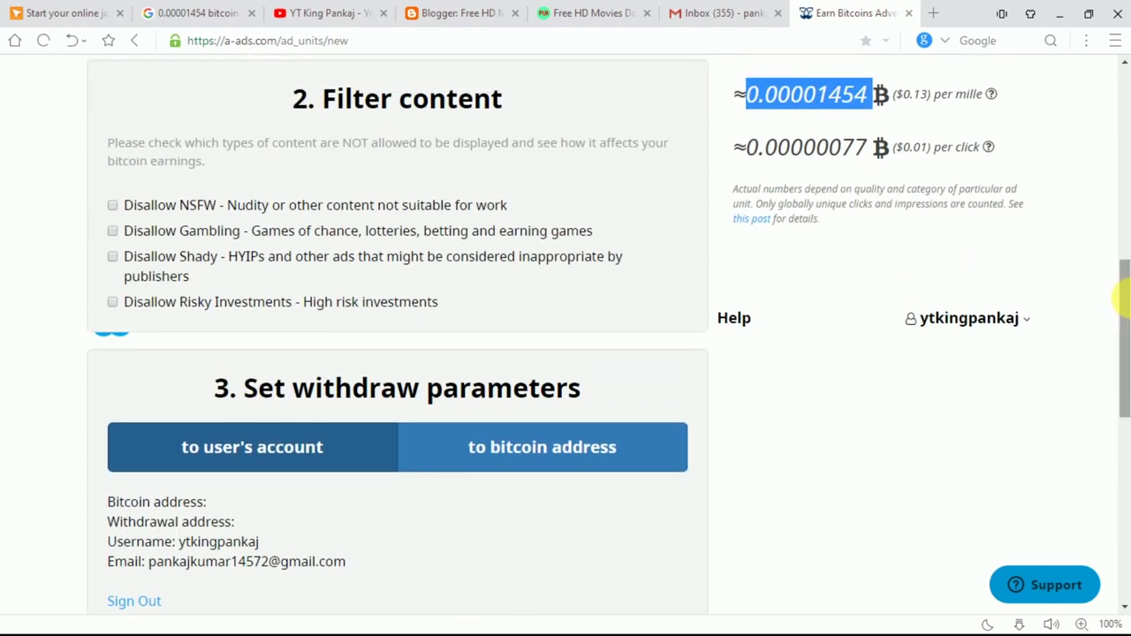
pyautogui.moveTo(1115, 309); pyautogui.dragTo(1122, 402)
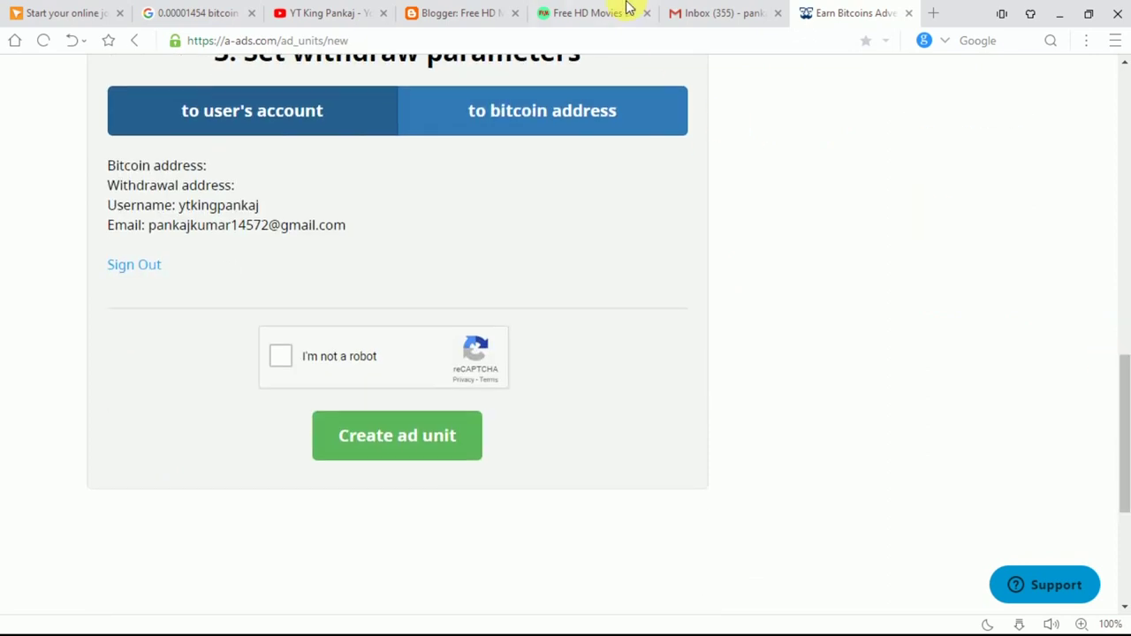
pyautogui.click(614, 11)
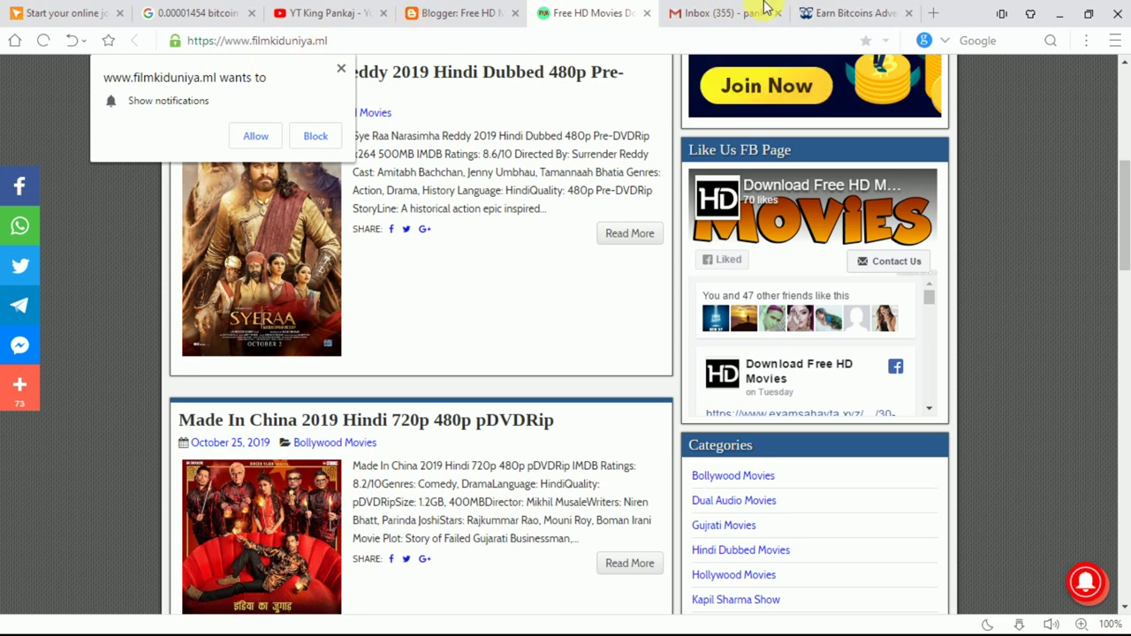
pyautogui.click(853, 10)
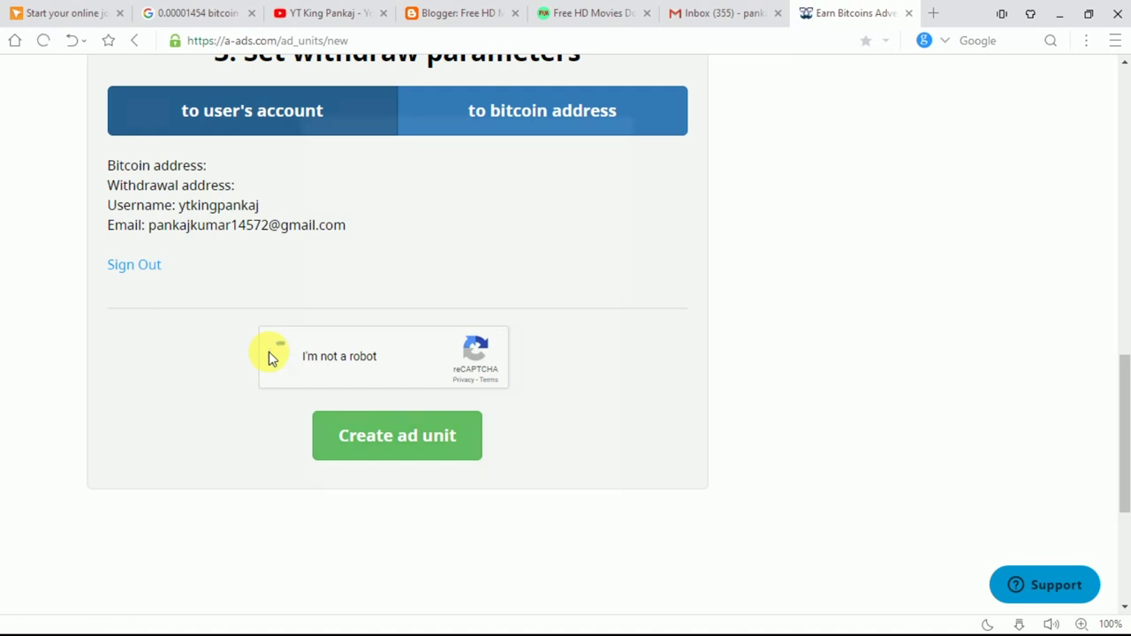
pyautogui.click(446, 299)
pyautogui.click(550, 279)
pyautogui.click(388, 469)
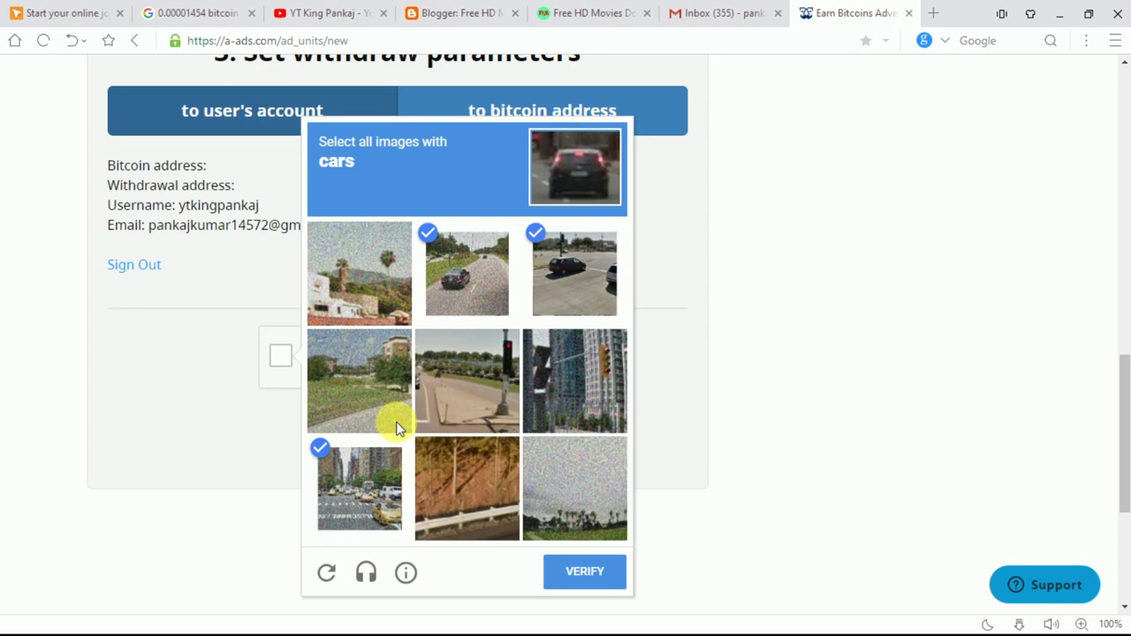
pyautogui.click(583, 572)
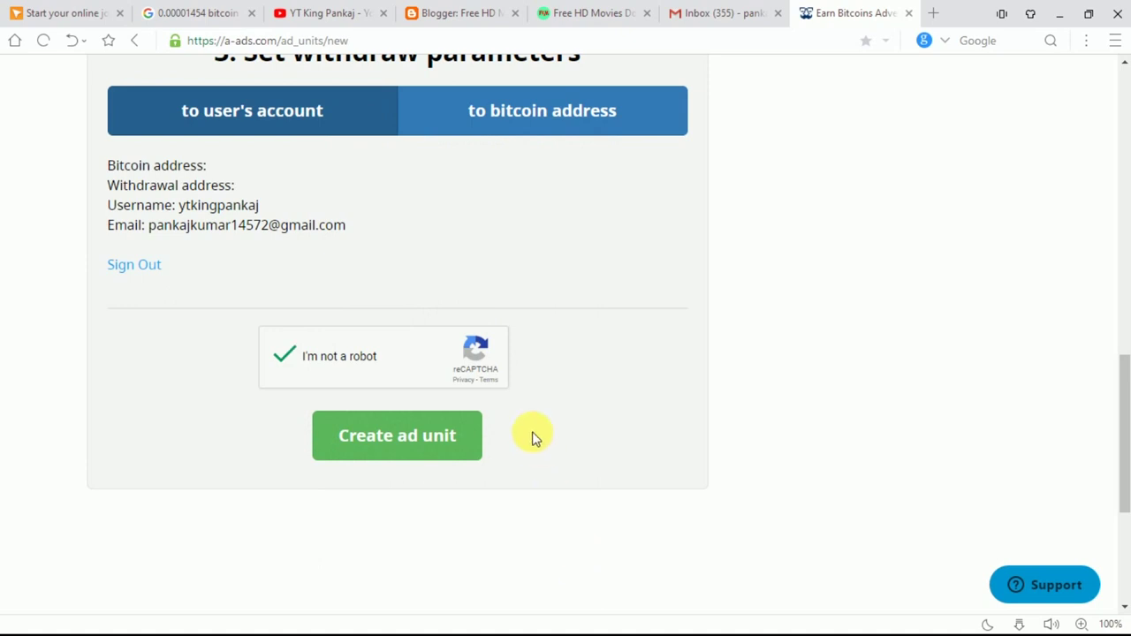
pyautogui.click(442, 437)
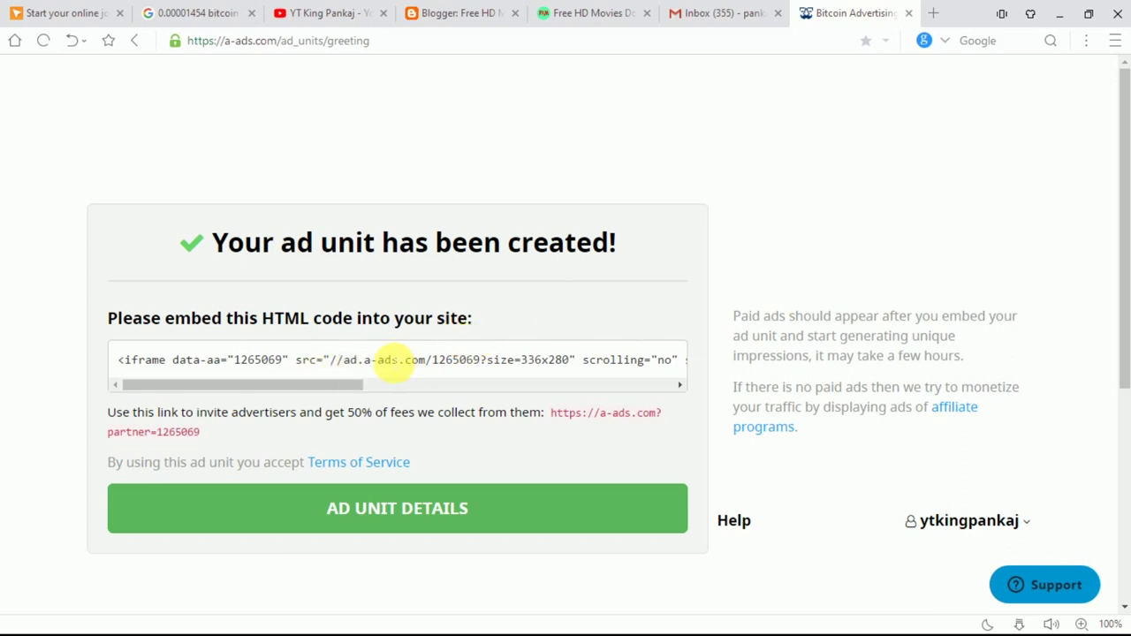
# Open the new ad unit's details and compare its preview with the banner already shown in the filmkiduniya.ml sidebar.
pyautogui.scroll(-3, 1121, 288)
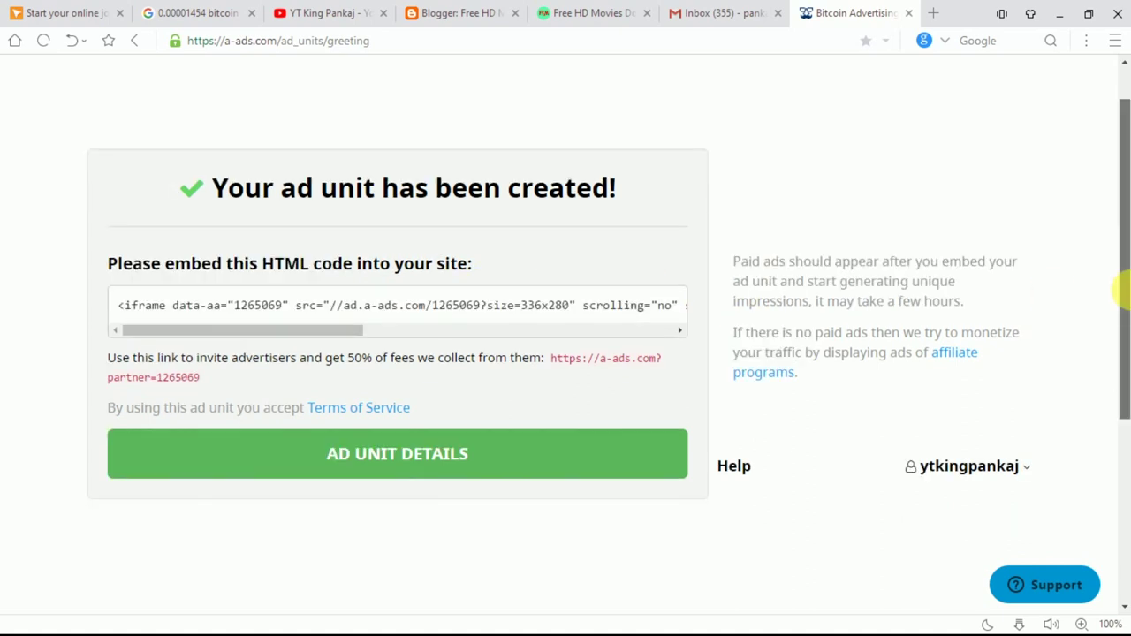
pyautogui.click(390, 379)
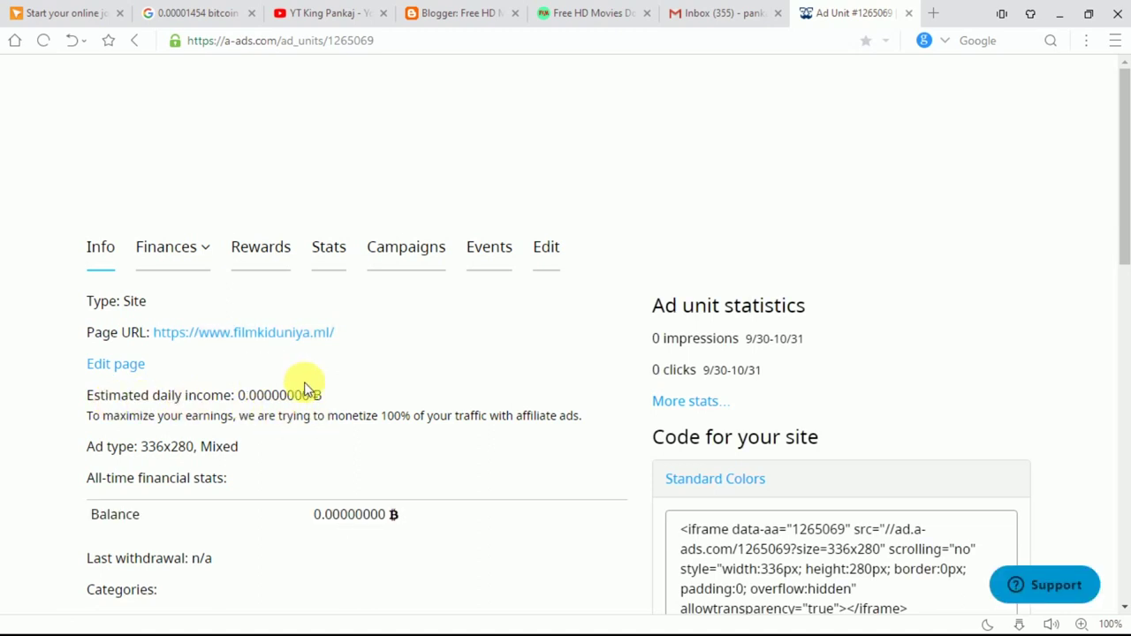
pyautogui.moveTo(1123, 162); pyautogui.dragTo(1120, 336)
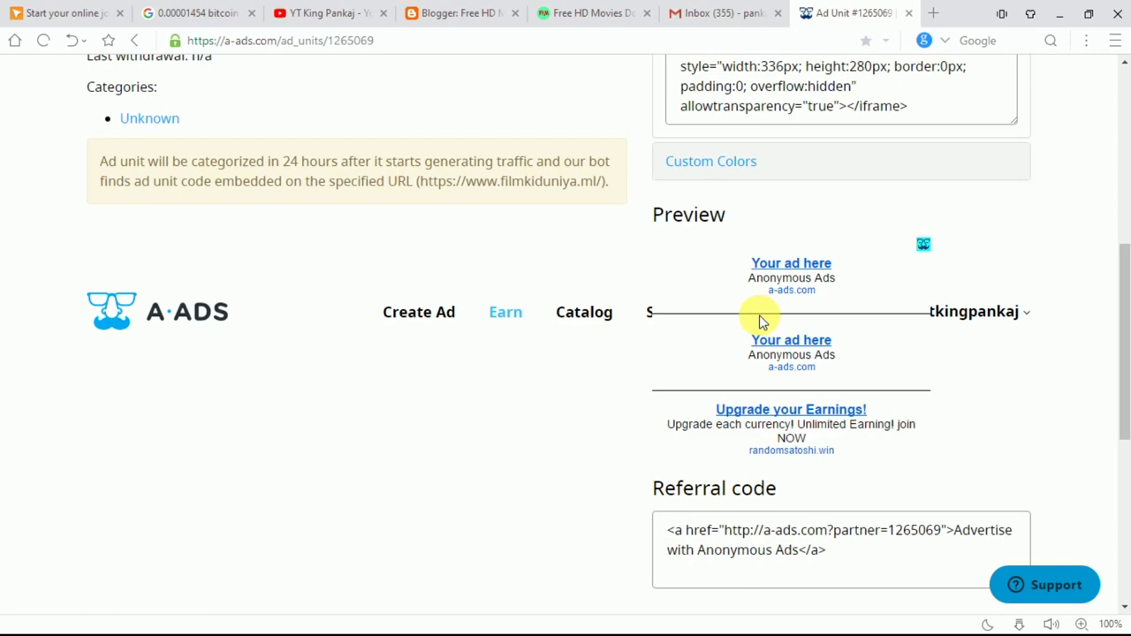
pyautogui.click(562, 12)
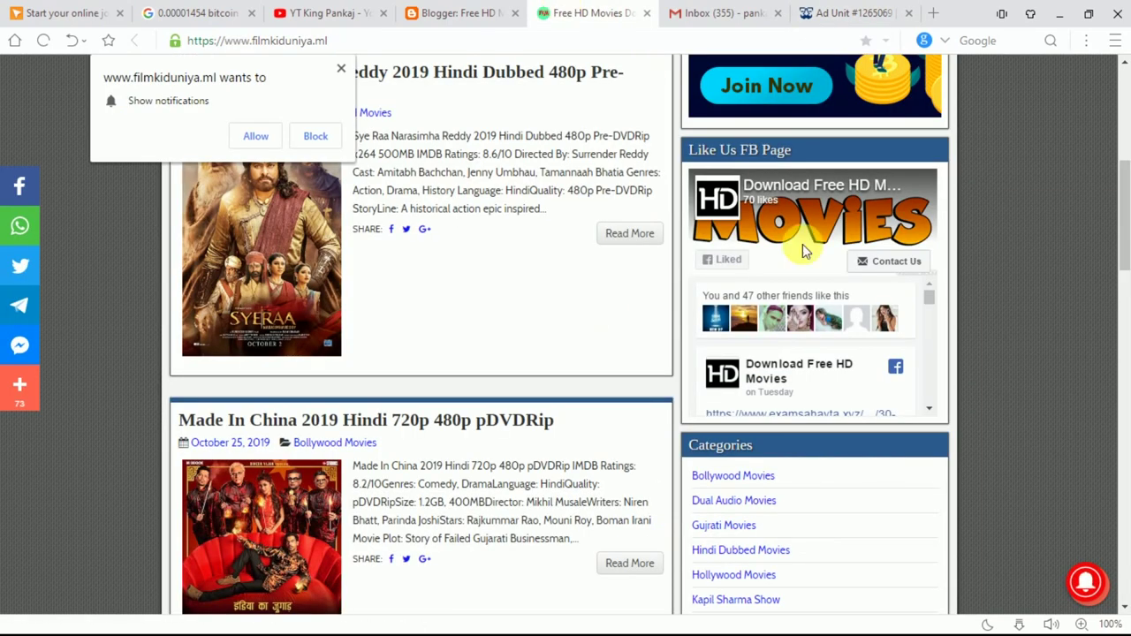
pyautogui.scroll(5, 802, 248)
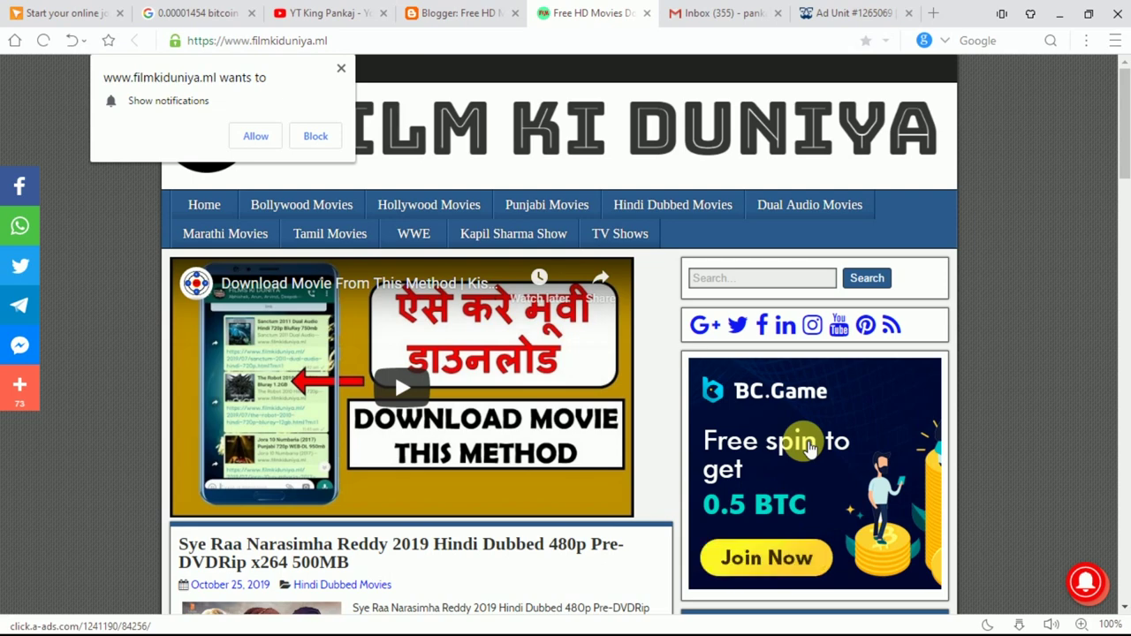
pyautogui.click(836, 10)
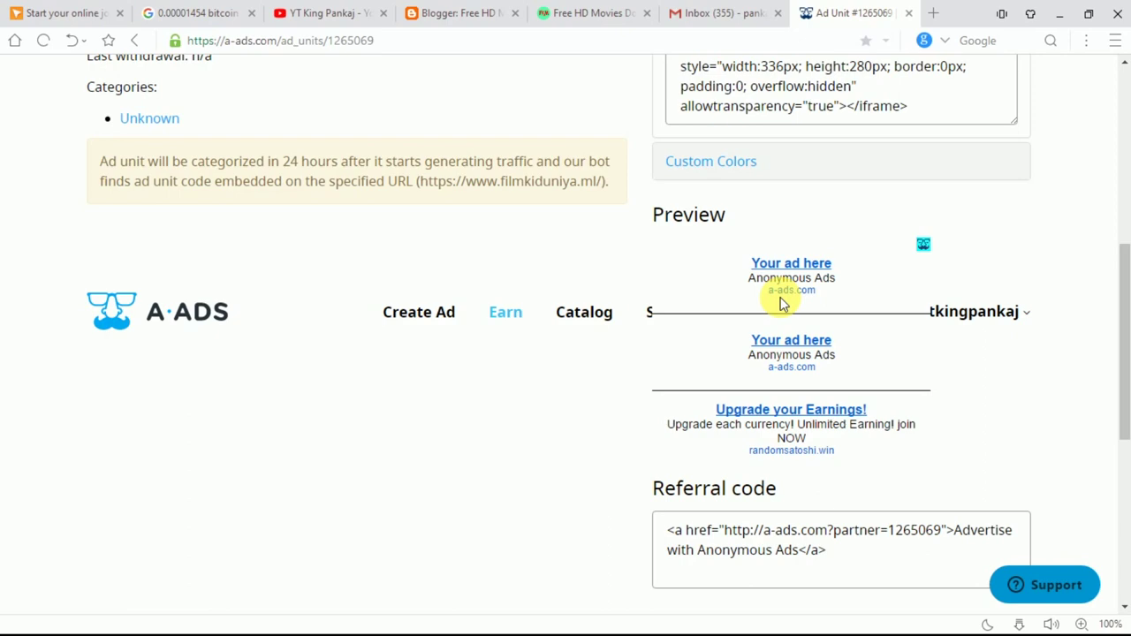
# Copy the full Standard Colors iframe code of the 336x280 ad unit.
pyautogui.moveTo(1123, 328)
pyautogui.mouseDown()
pyautogui.moveTo(1118, 230)
pyautogui.moveTo(1121, 319)
pyautogui.mouseUp()
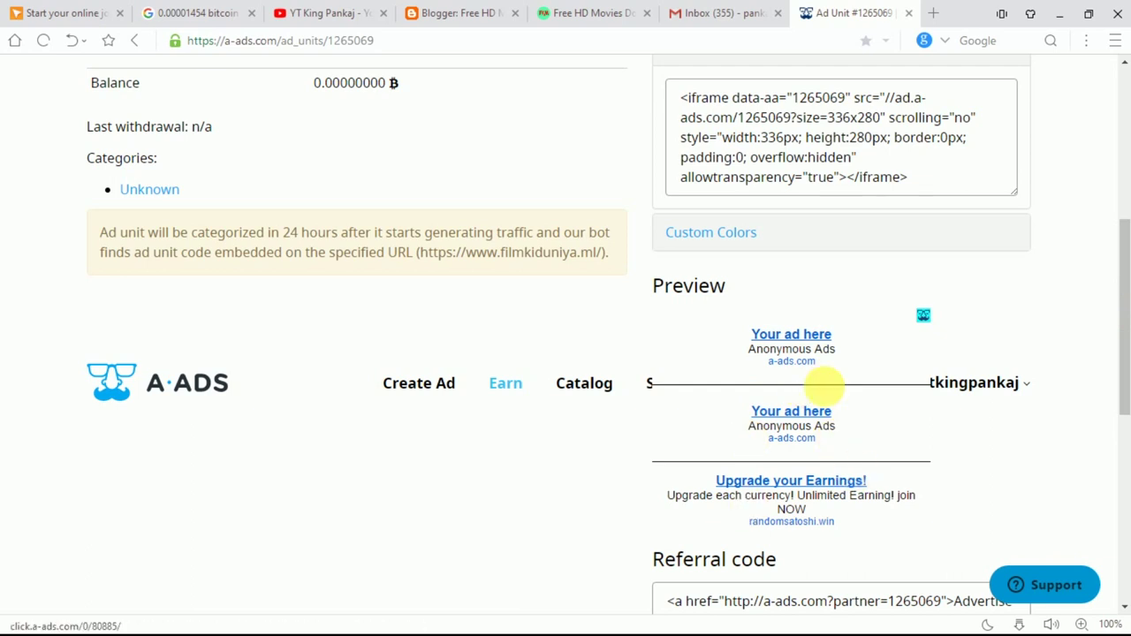
pyautogui.moveTo(1120, 304); pyautogui.dragTo(1118, 215)
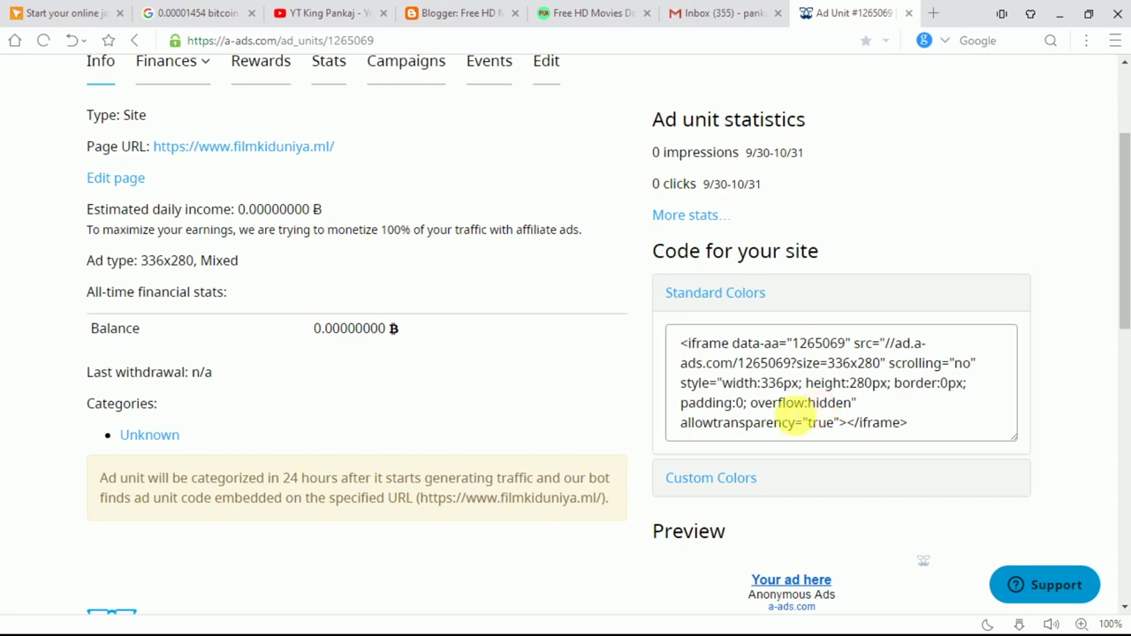
pyautogui.click(778, 383)
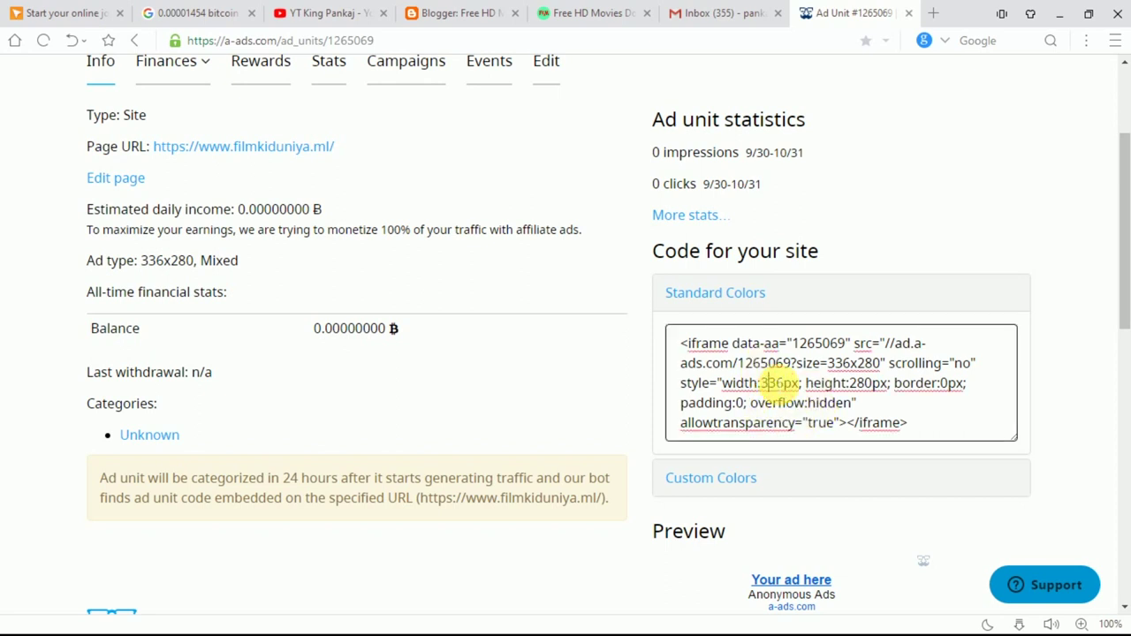
pyautogui.moveTo(910, 424); pyautogui.dragTo(644, 331)
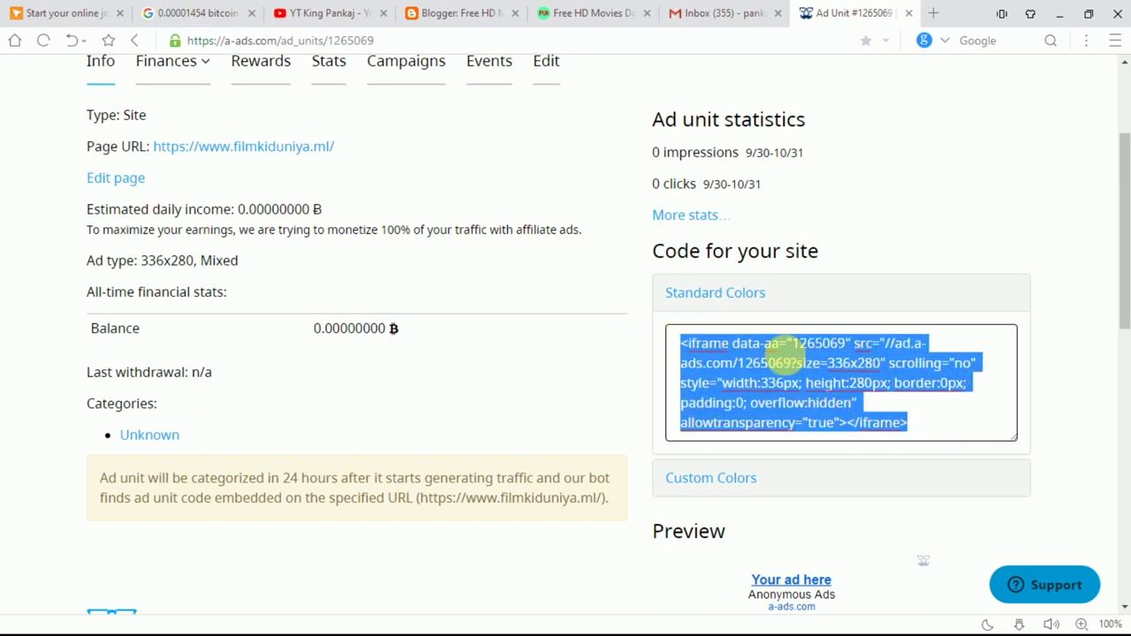
pyautogui.rightClick(804, 367)
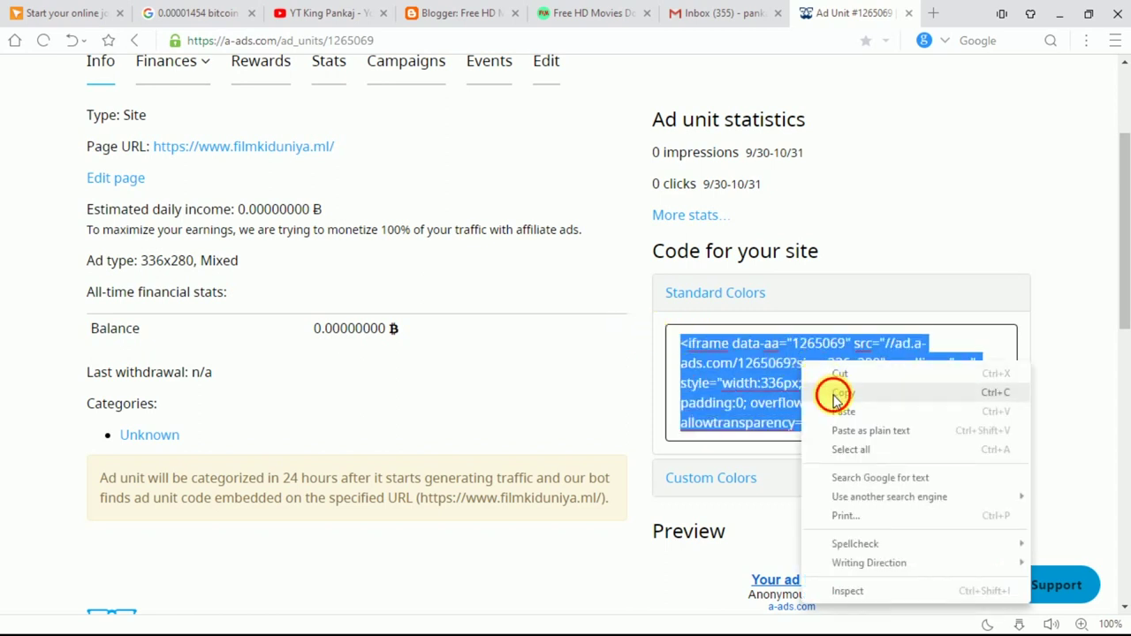
pyautogui.click(833, 394)
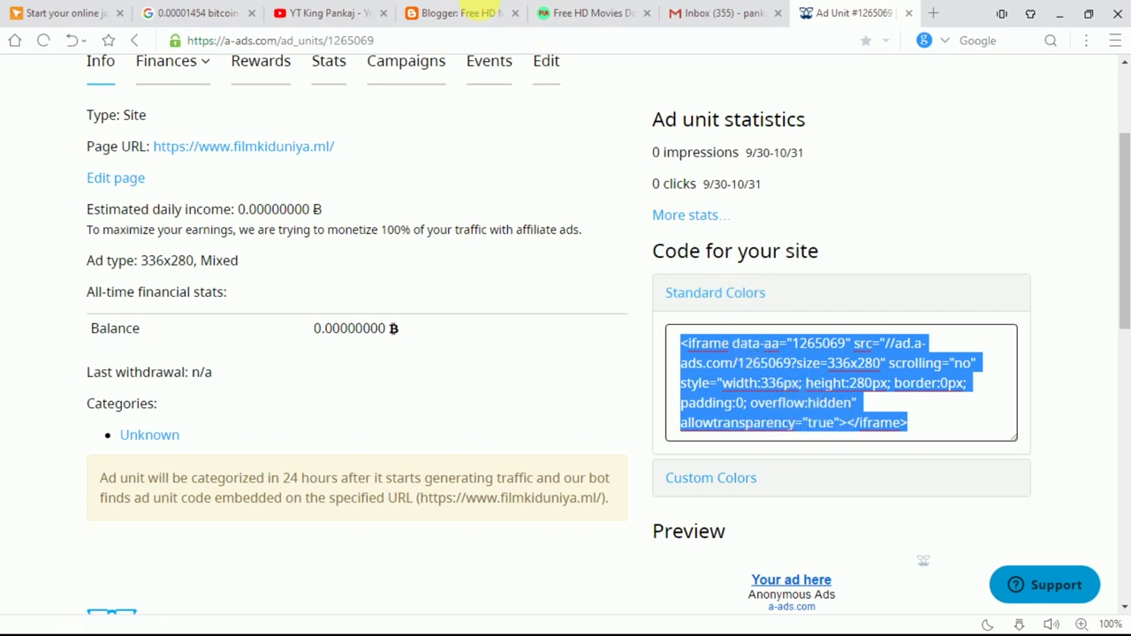
# Switch to Blogger and open the Free HD Movies Download blog's layout at the mainsidebararea section.
pyautogui.click(463, 9)
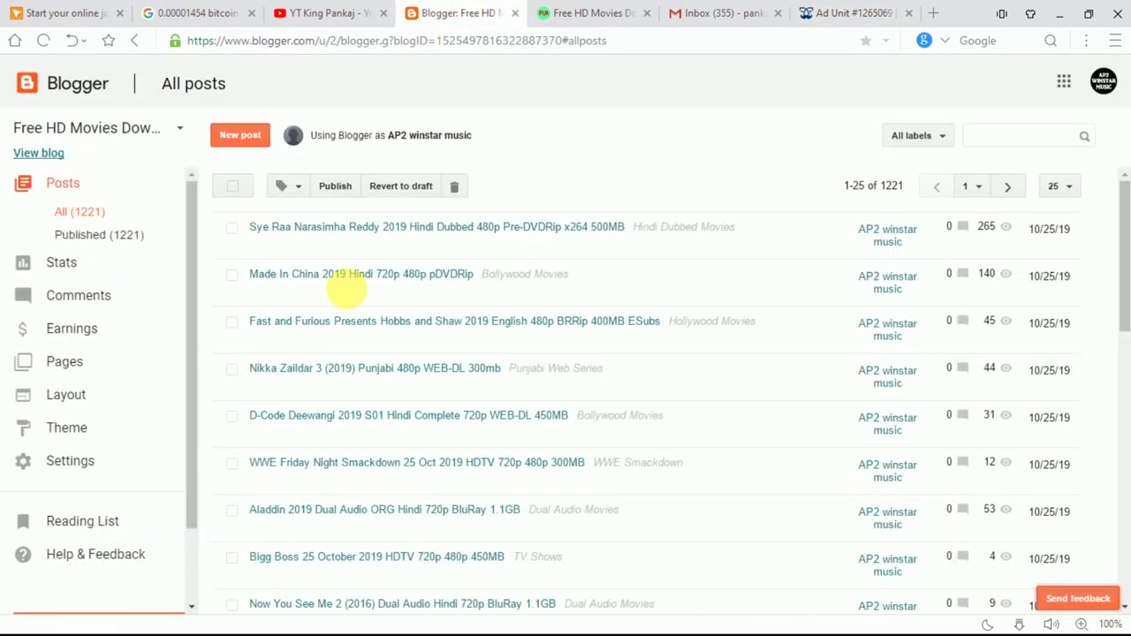
pyautogui.click(127, 408)
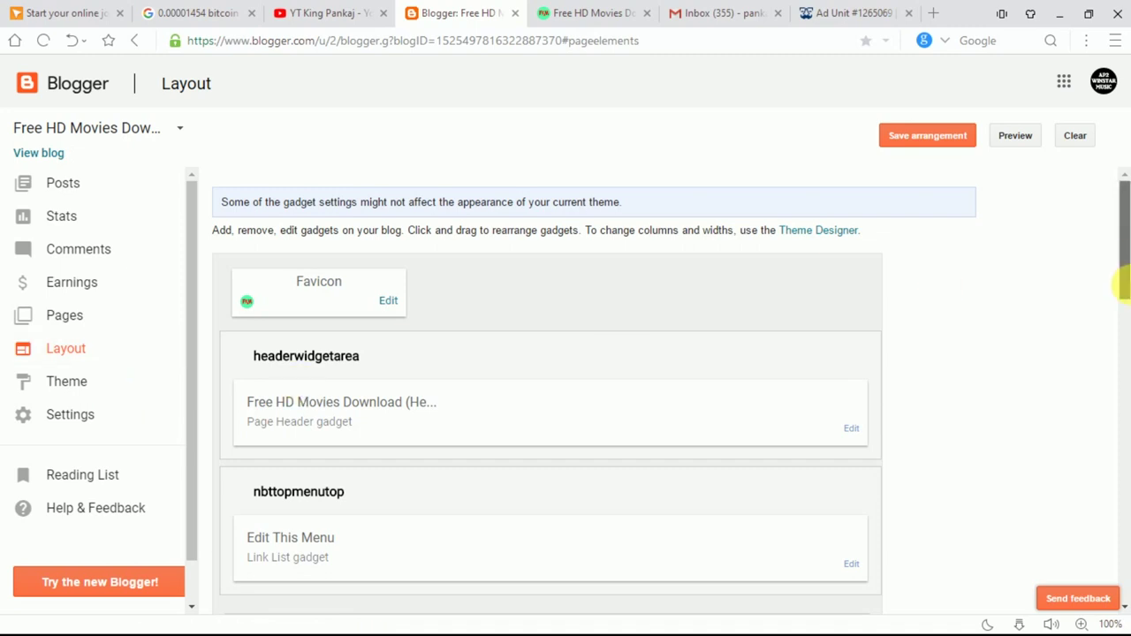
pyautogui.scroll(-2, 1123, 281)
pyautogui.moveTo(1124, 281); pyautogui.dragTo(1120, 465)
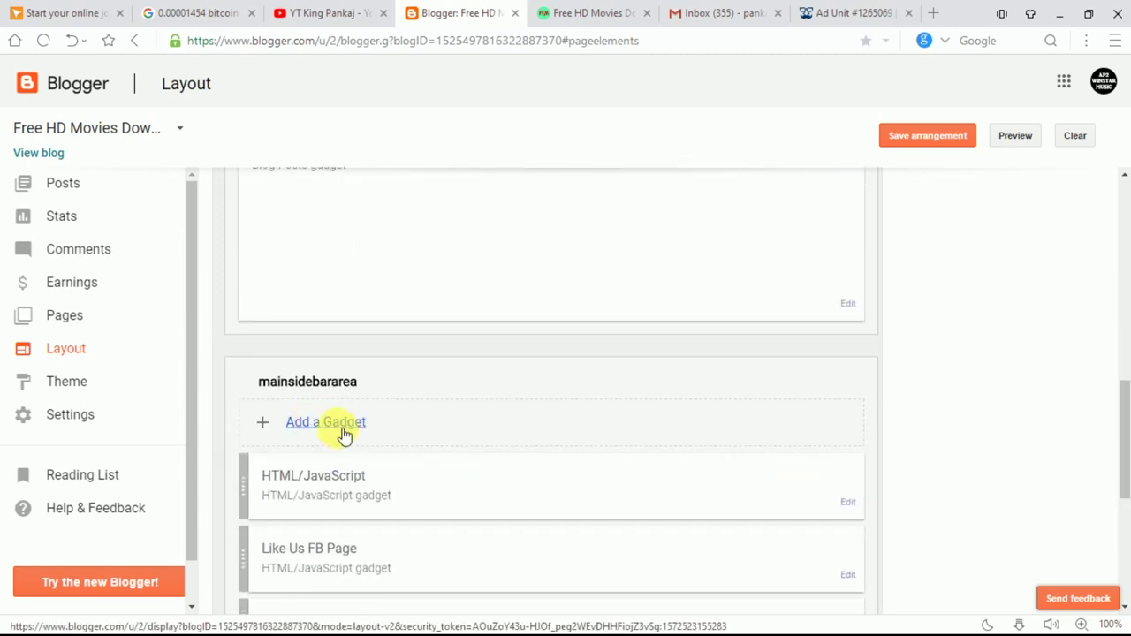
# Add an HTML/JavaScript gadget containing the copied ad code to mainsidebararea, and save the layout arrangement.
pyautogui.click(311, 433)
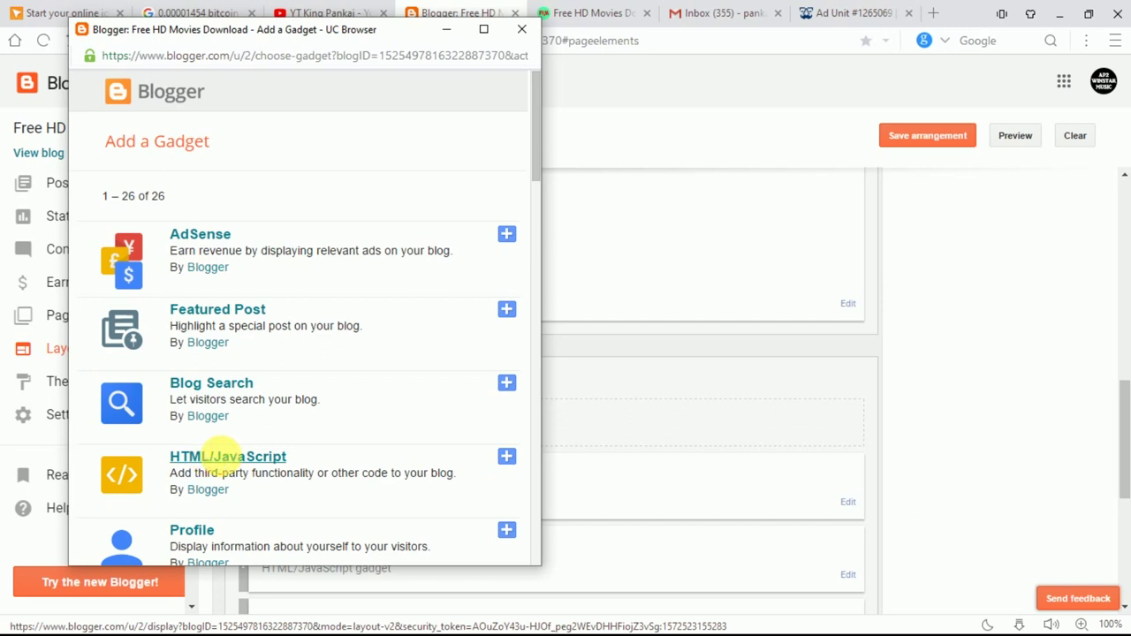
pyautogui.click(248, 460)
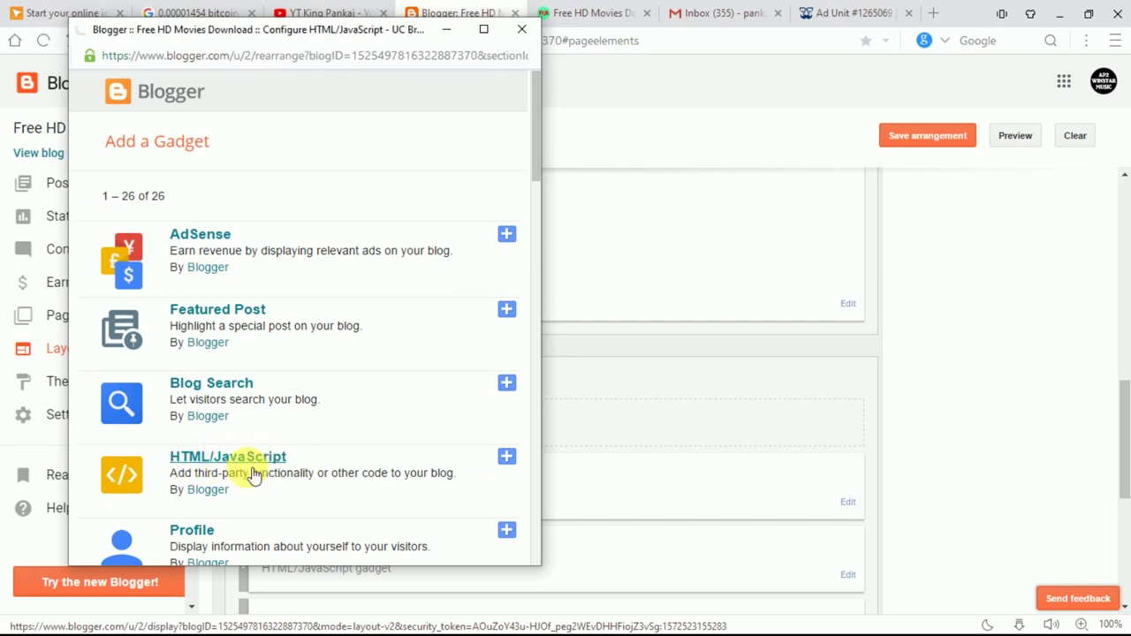
pyautogui.click(203, 312)
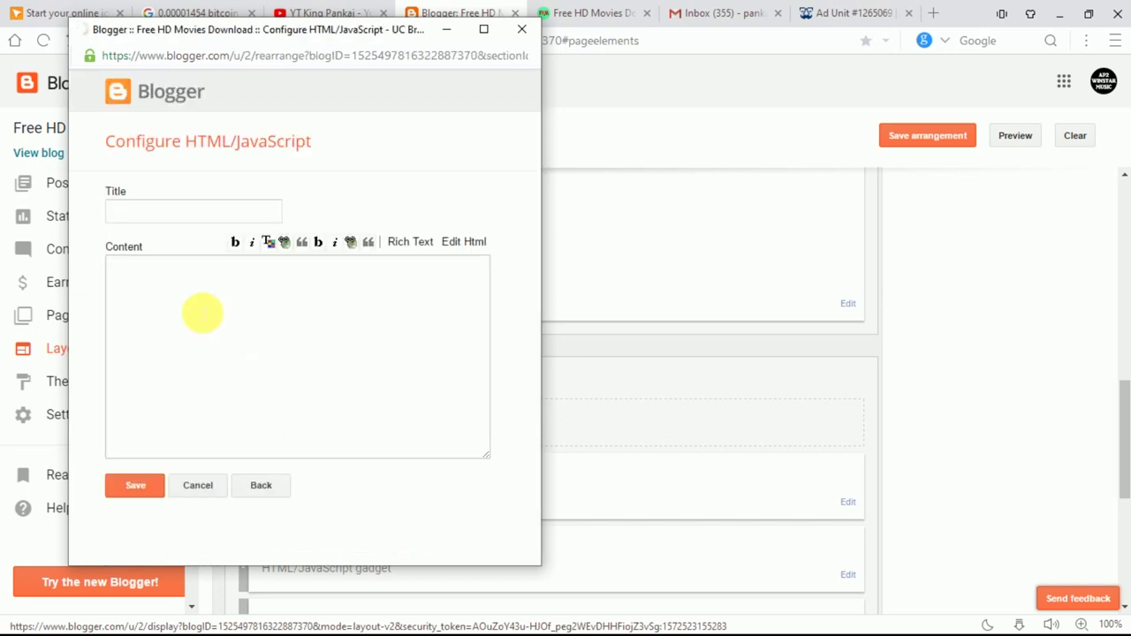
pyautogui.hotkey('ctrl', 'v')
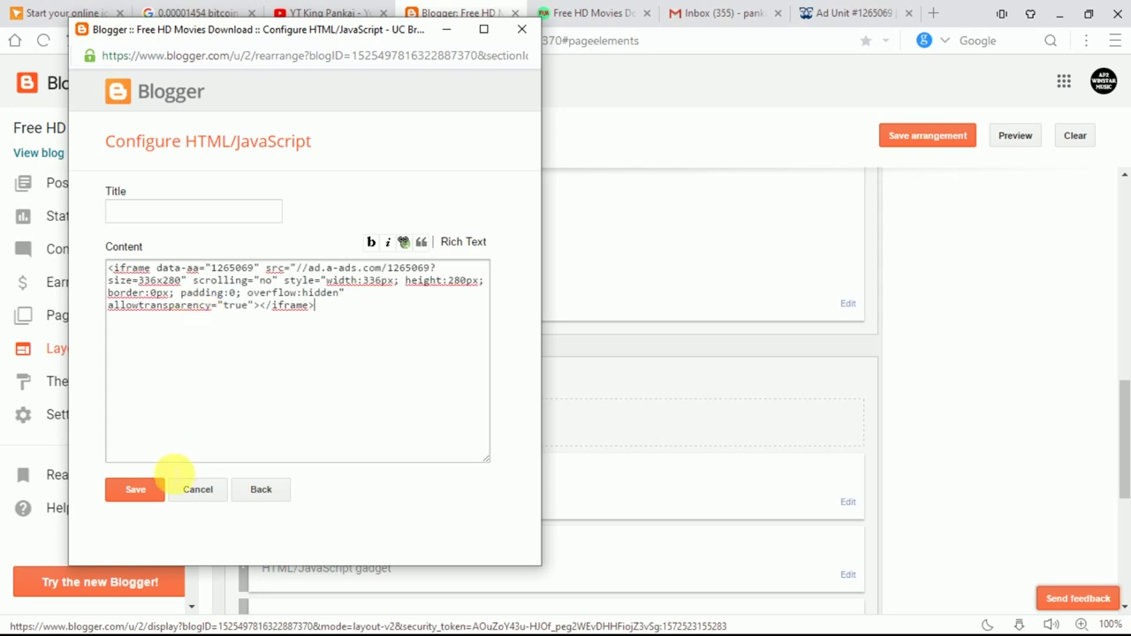
pyautogui.click(143, 491)
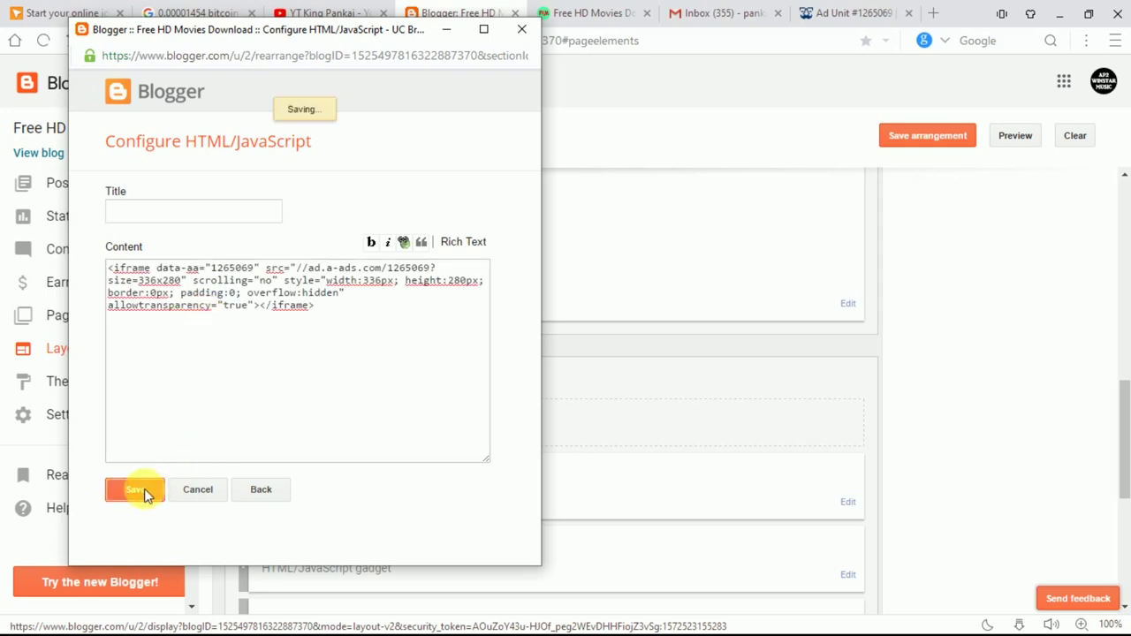
pyautogui.click(919, 137)
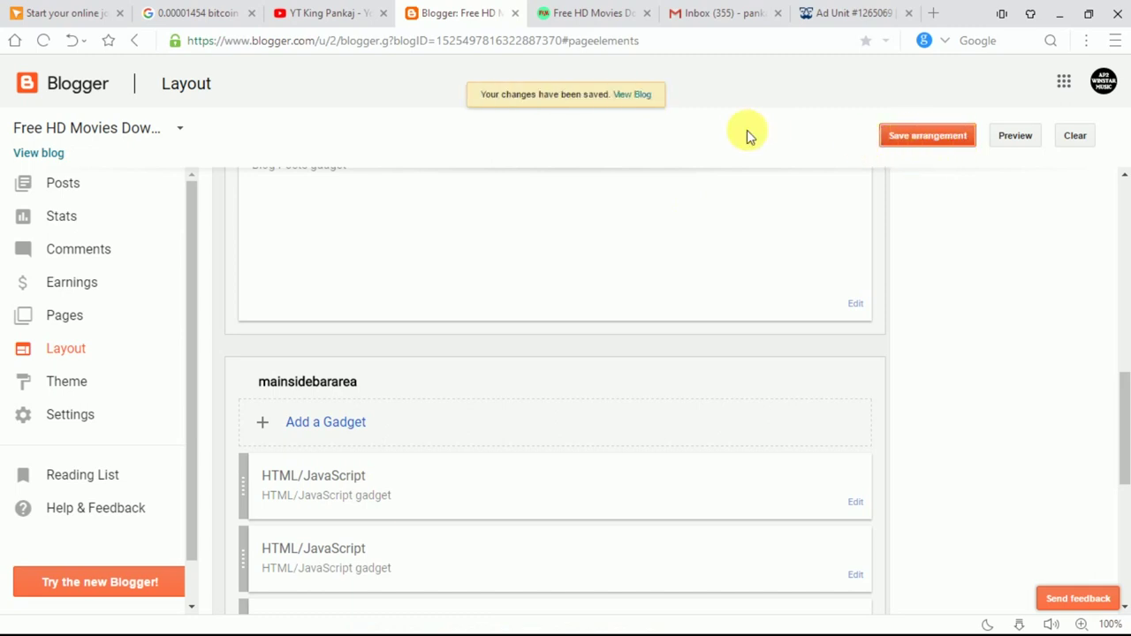
# Reload filmkiduniya.ml, close the pop-up tab it opens, and check the new ad block in the sidebar.
pyautogui.click(594, 12)
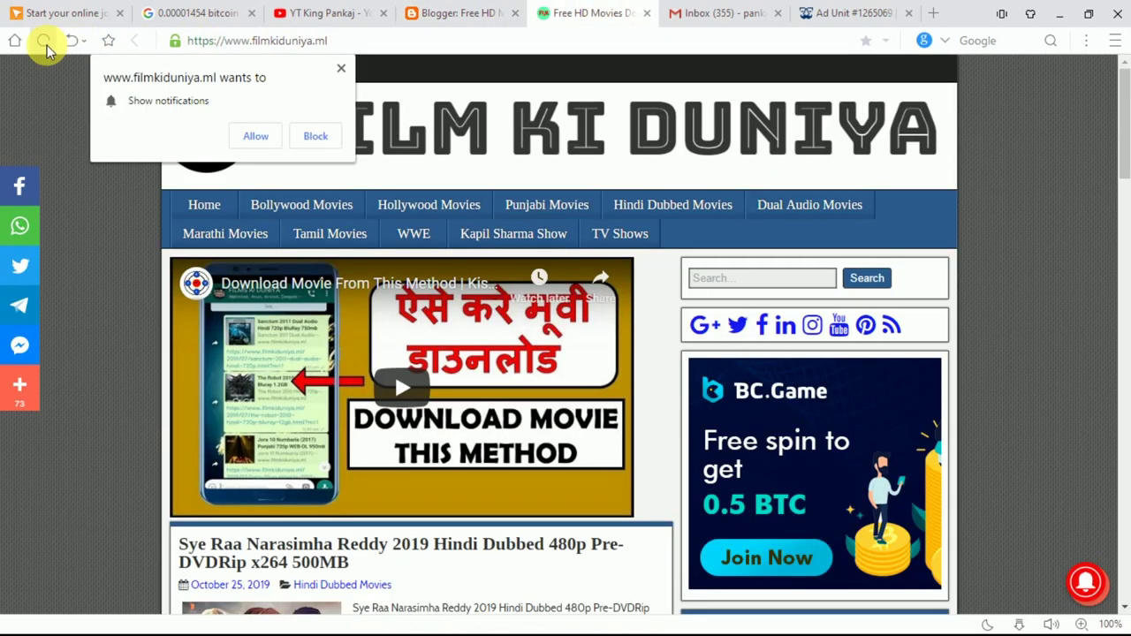
pyautogui.click(43, 41)
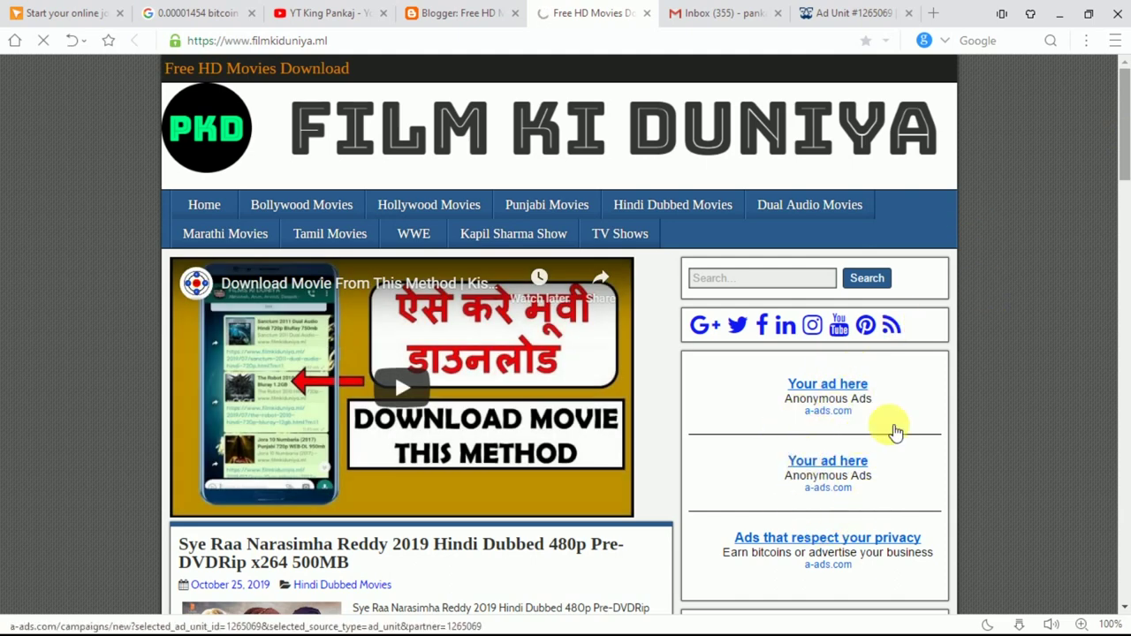
pyautogui.click(1123, 139)
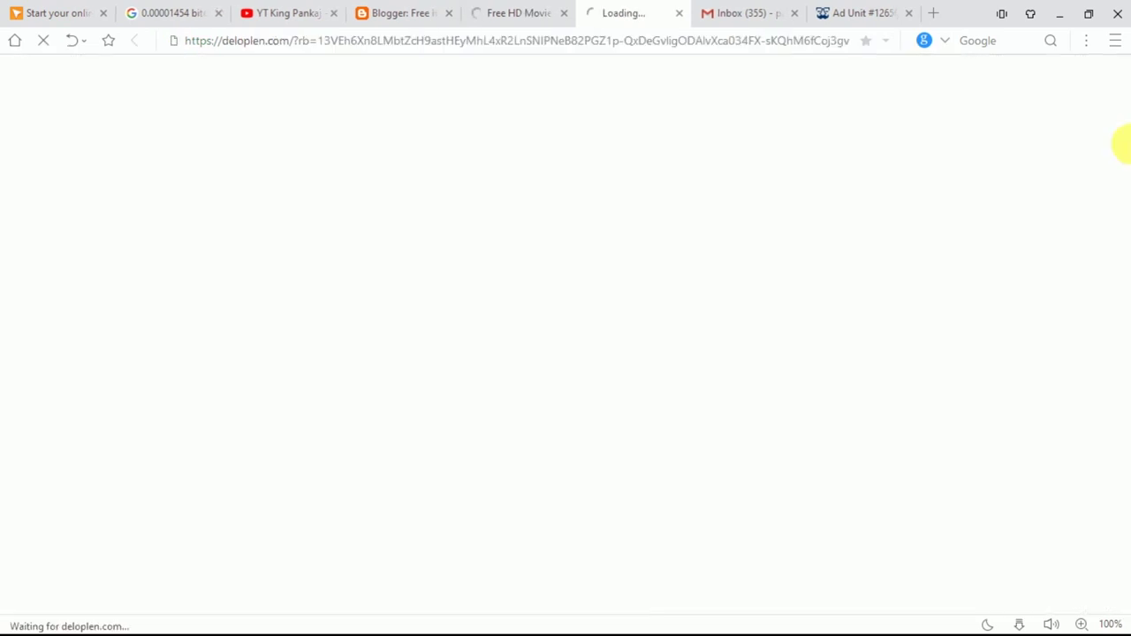
pyautogui.click(680, 14)
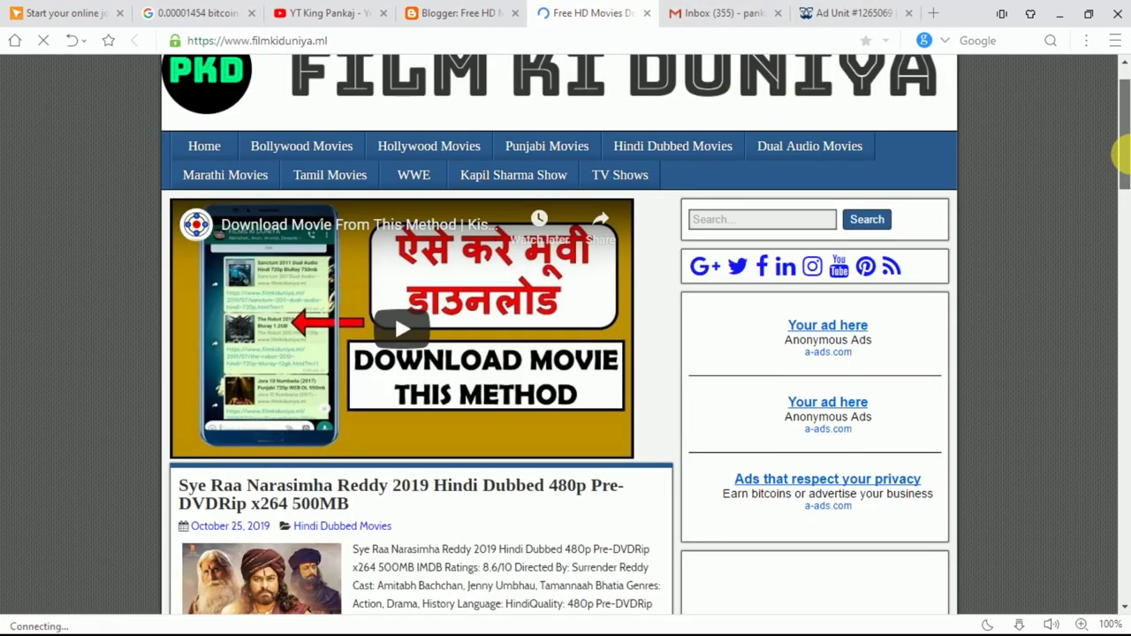
pyautogui.scroll(-1, 1122, 164)
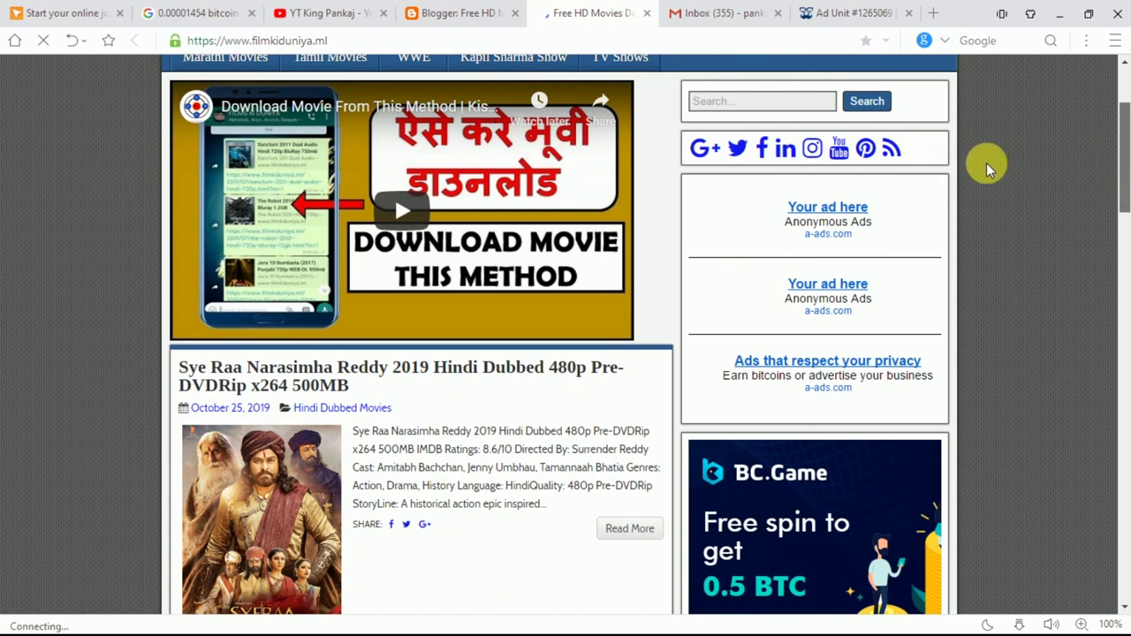
pyautogui.scroll(-1, 985, 164)
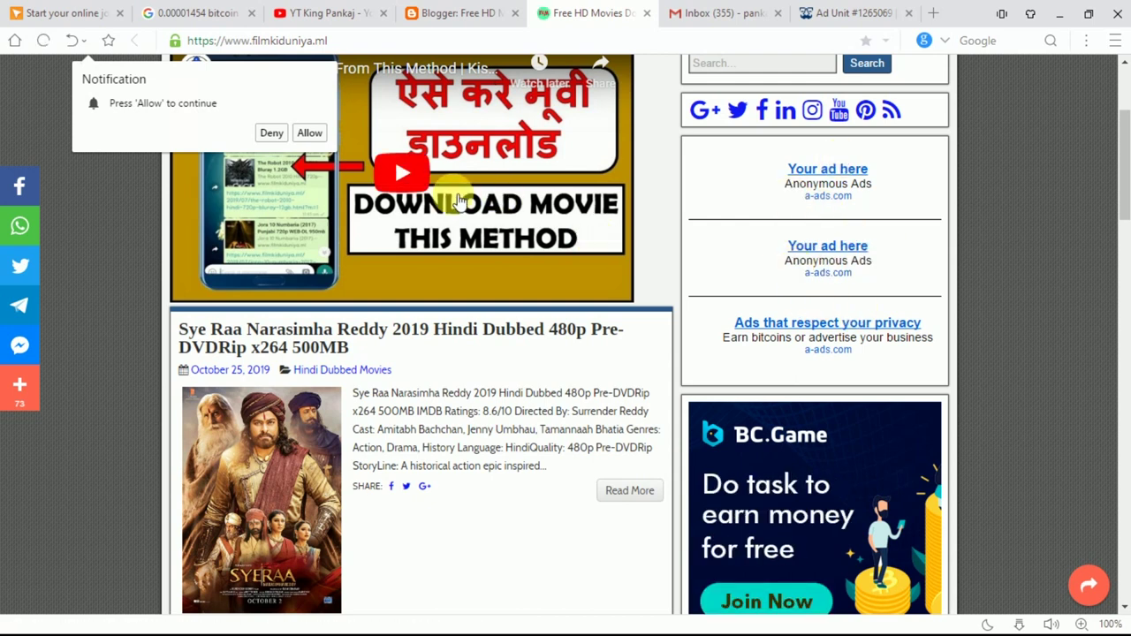
# Switch to Blogger and open the Sye Raa Narasimha Reddy 2019 post from the blog's post list for editing.
pyautogui.click(424, 9)
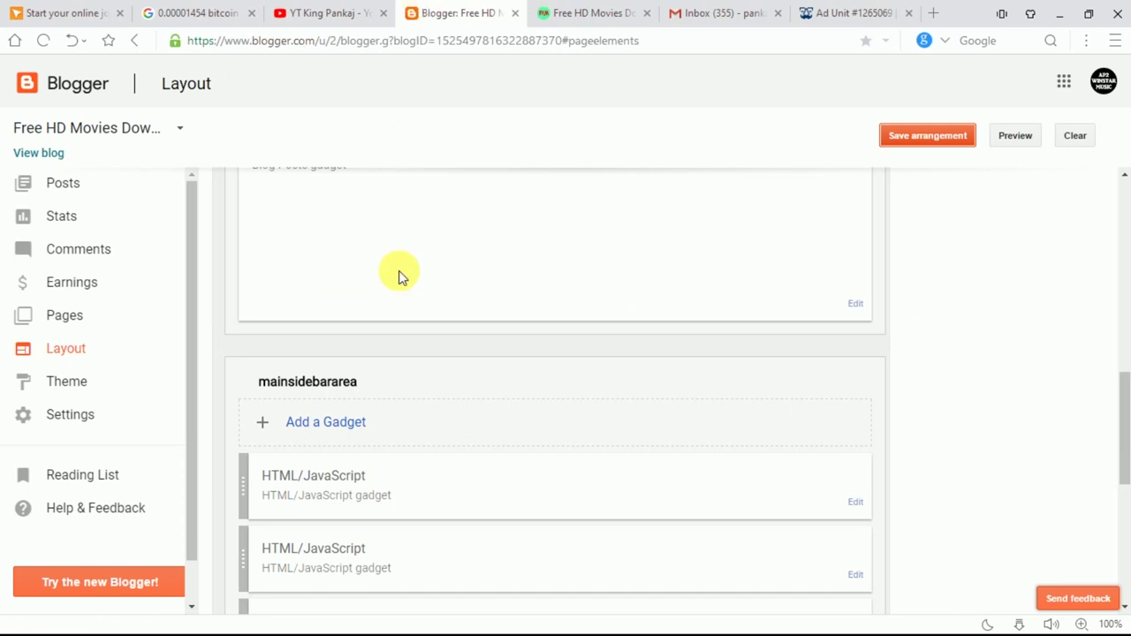
pyautogui.scroll(9, 353, 269)
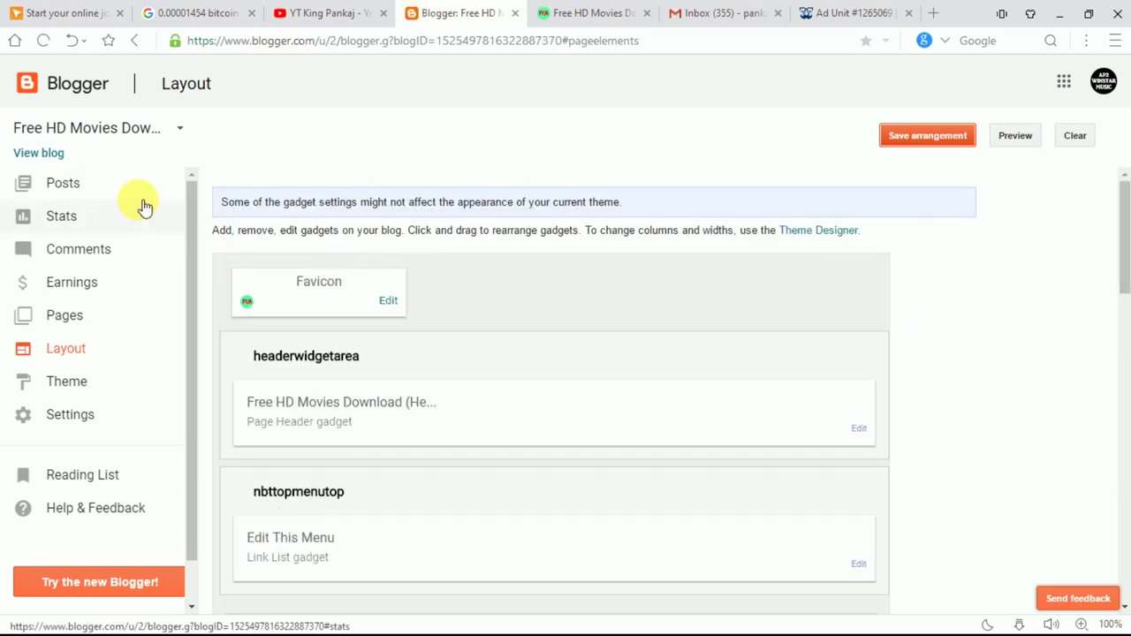
pyautogui.click(119, 189)
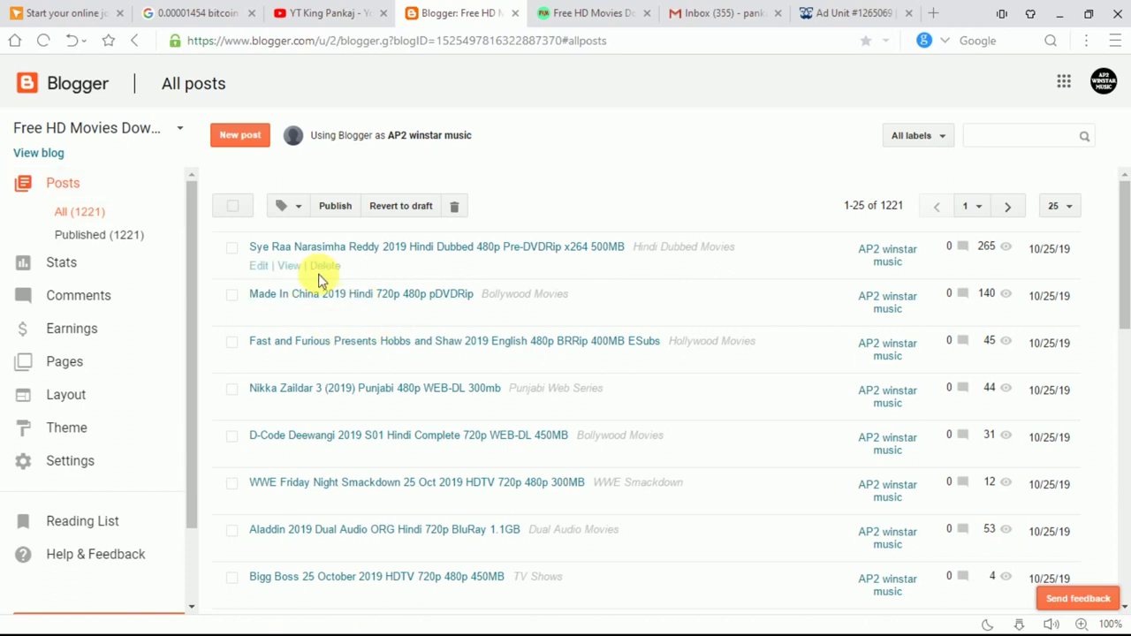
pyautogui.click(259, 266)
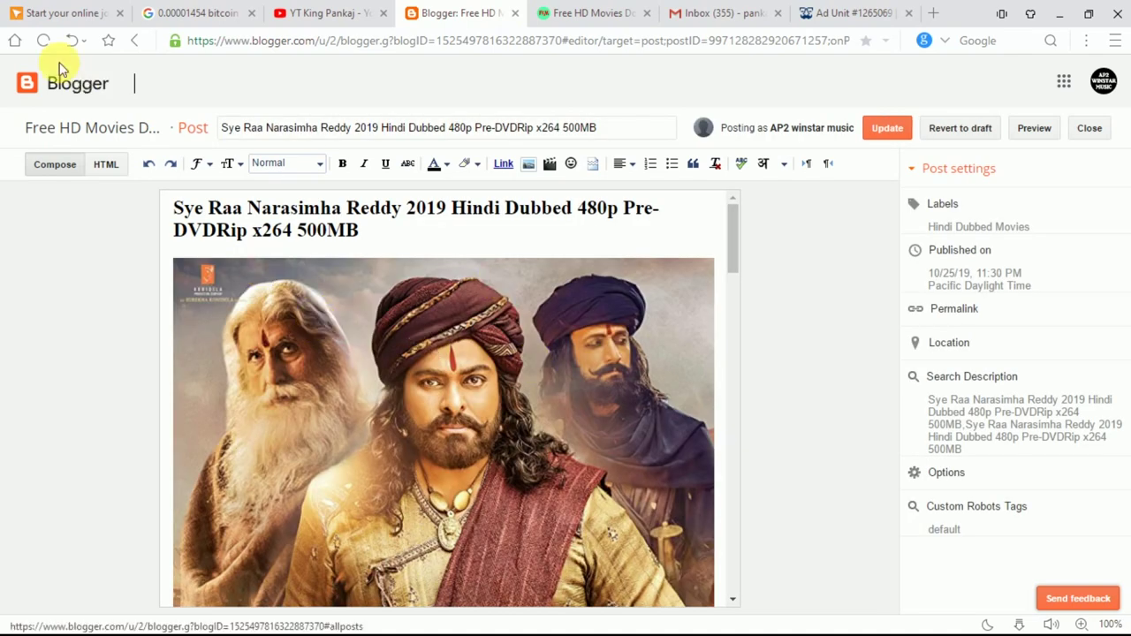
pyautogui.click(106, 165)
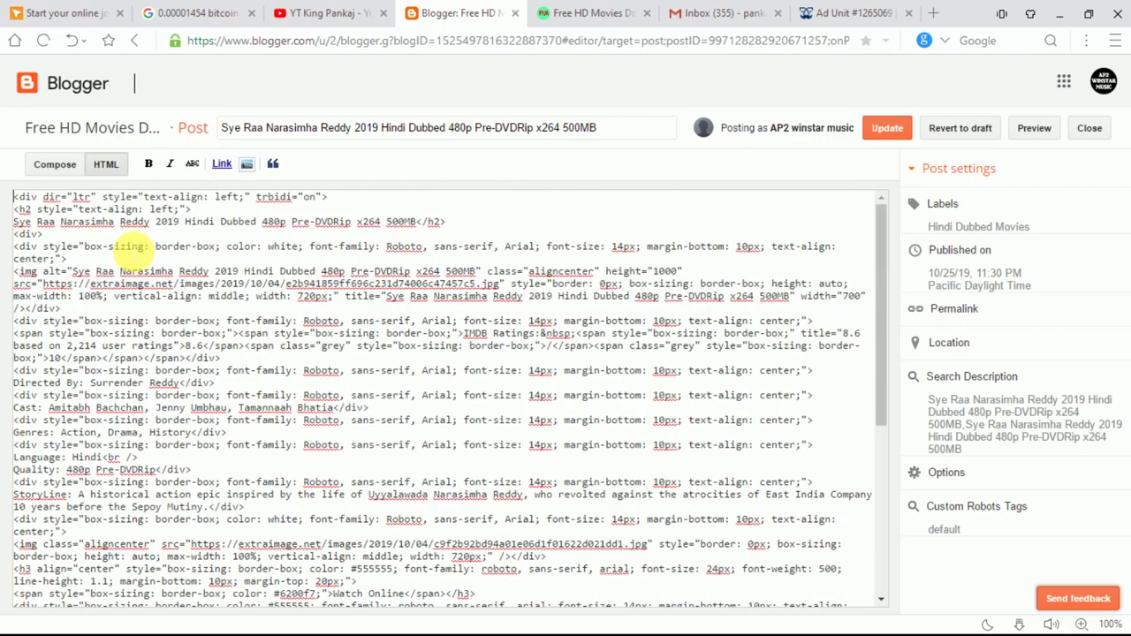
pyautogui.click(58, 166)
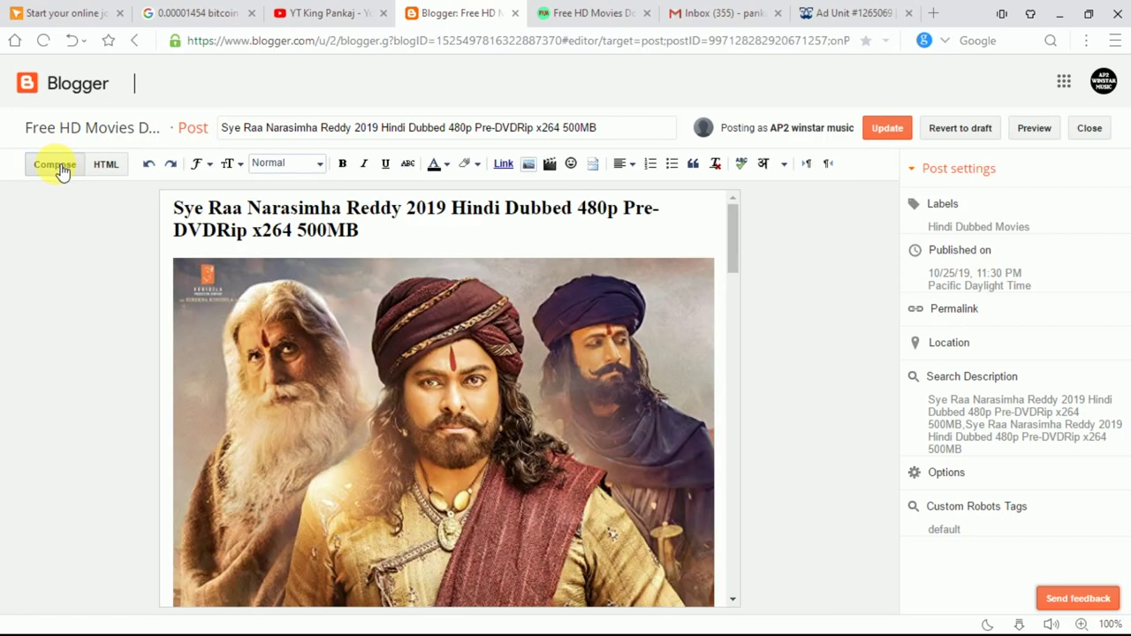
# Insert blank lines between the poster image and the IMDB Ratings line in the post body.
pyautogui.scroll(-6, 740, 234)
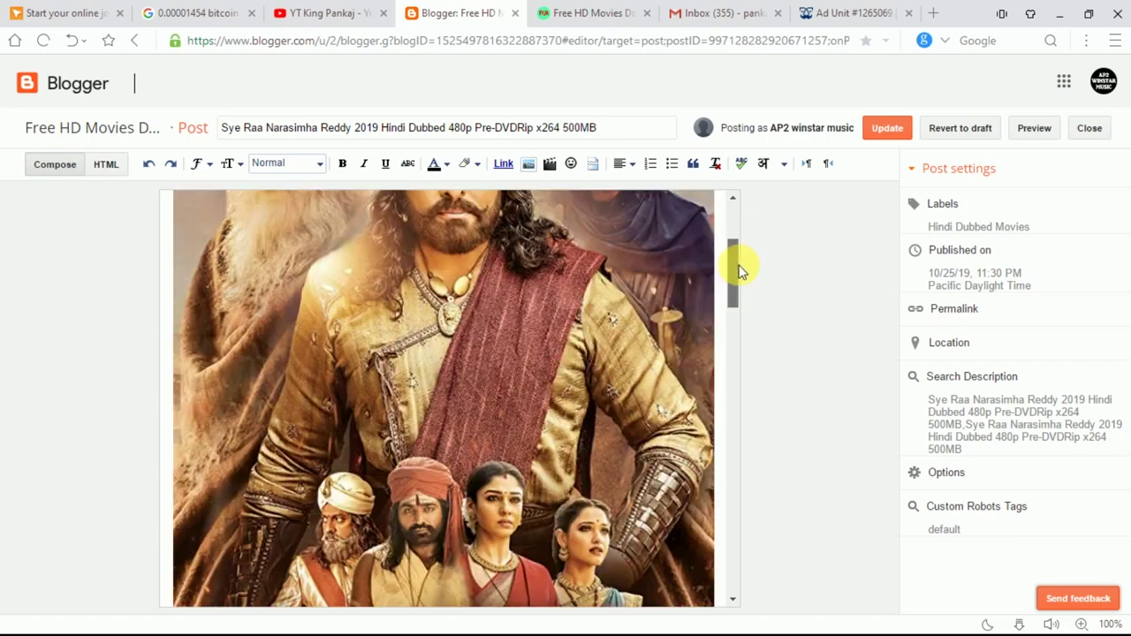
pyautogui.scroll(-2, 746, 359)
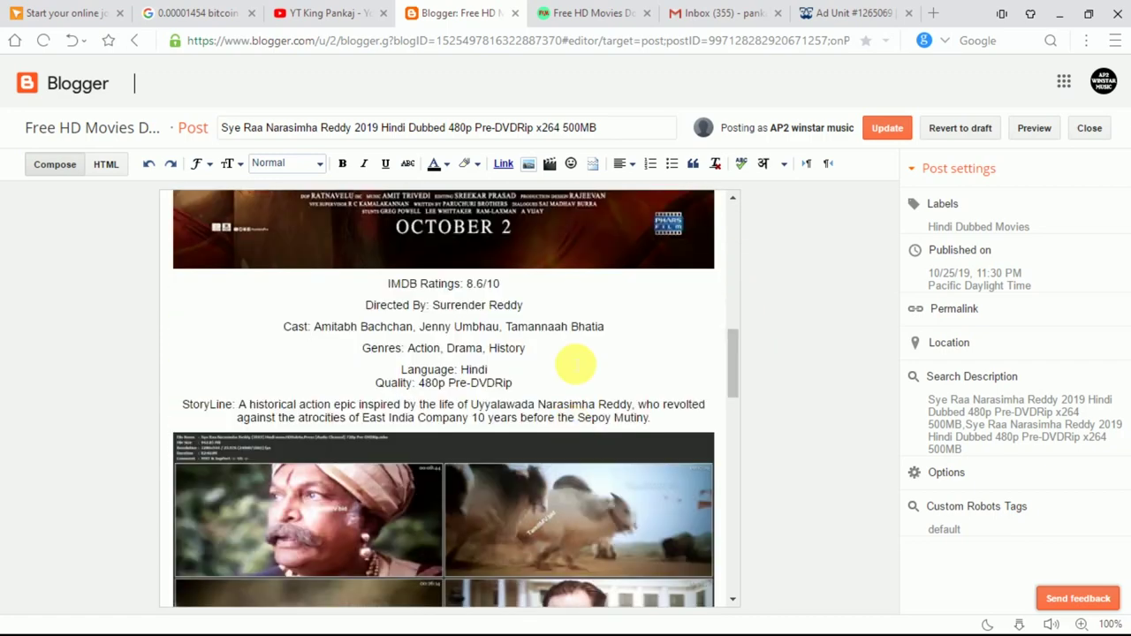
pyautogui.click(717, 269)
pyautogui.press('Return')
pyautogui.press('Return')
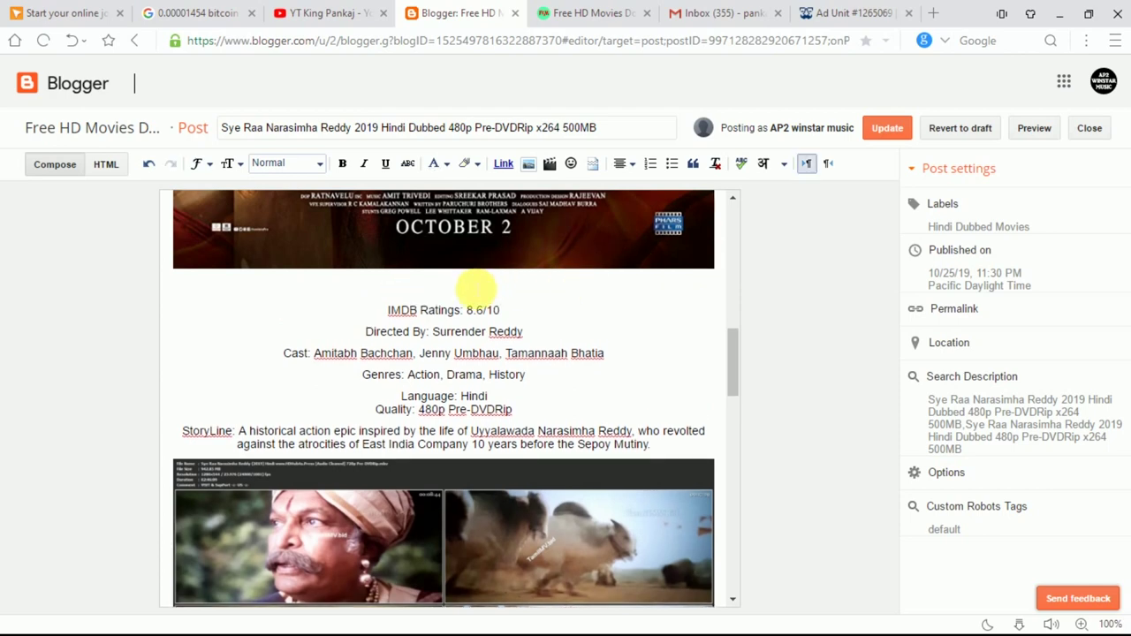
pyautogui.click(446, 292)
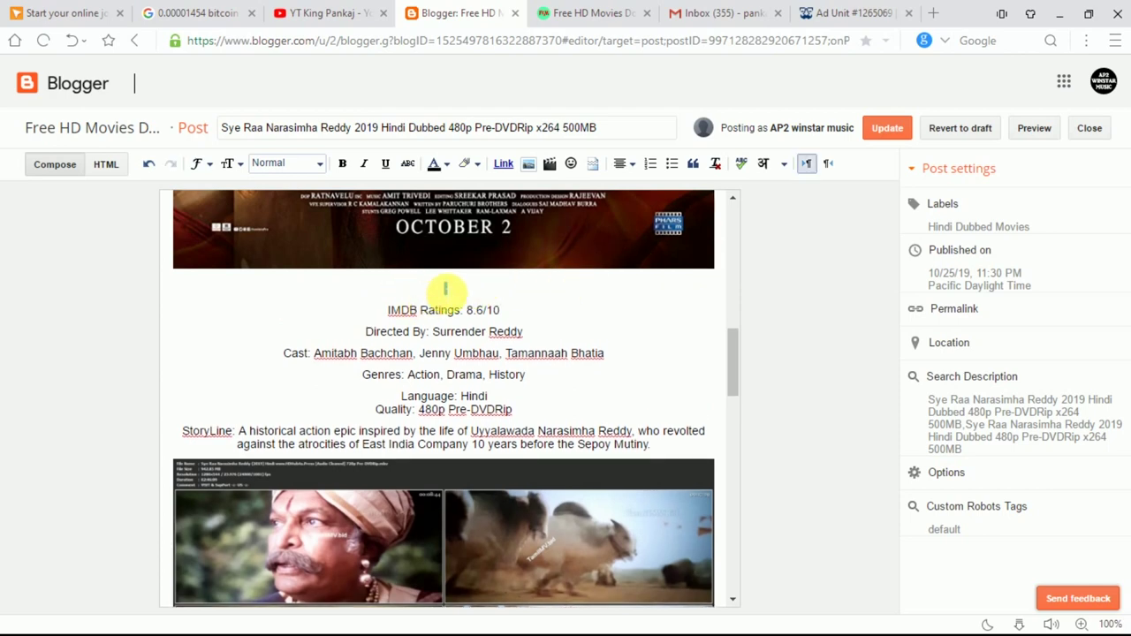
# In the post's HTML source, paste the 336x280 A-ADS iframe code on a new line after the poster image's first line break.
pyautogui.click(118, 166)
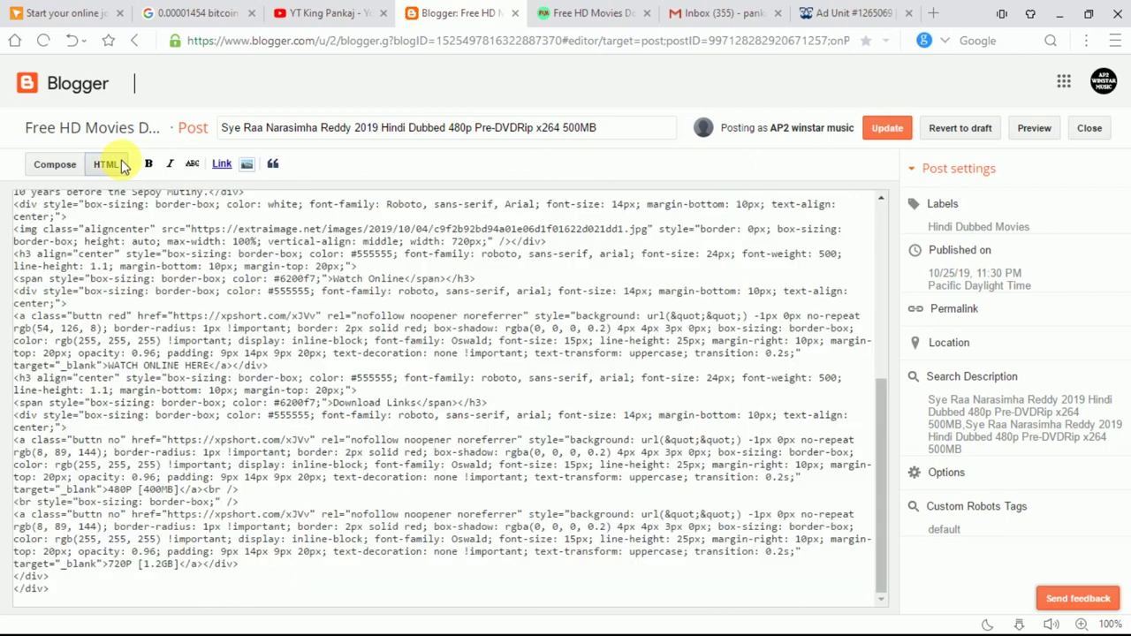
pyautogui.scroll(5, 227, 277)
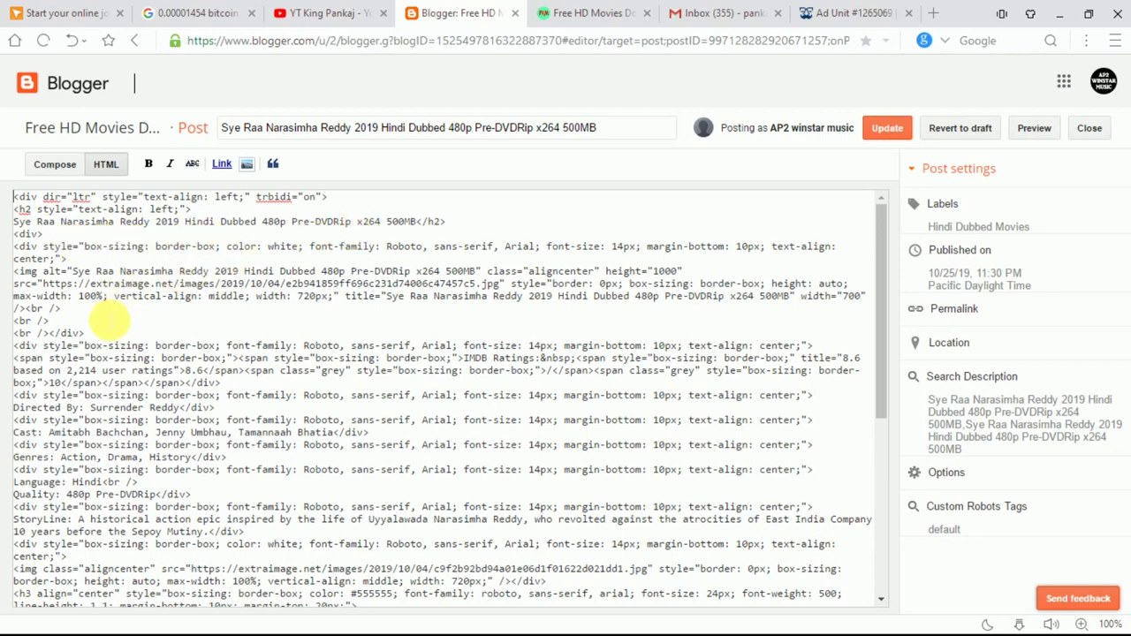
pyautogui.click(62, 308)
pyautogui.press('Return')
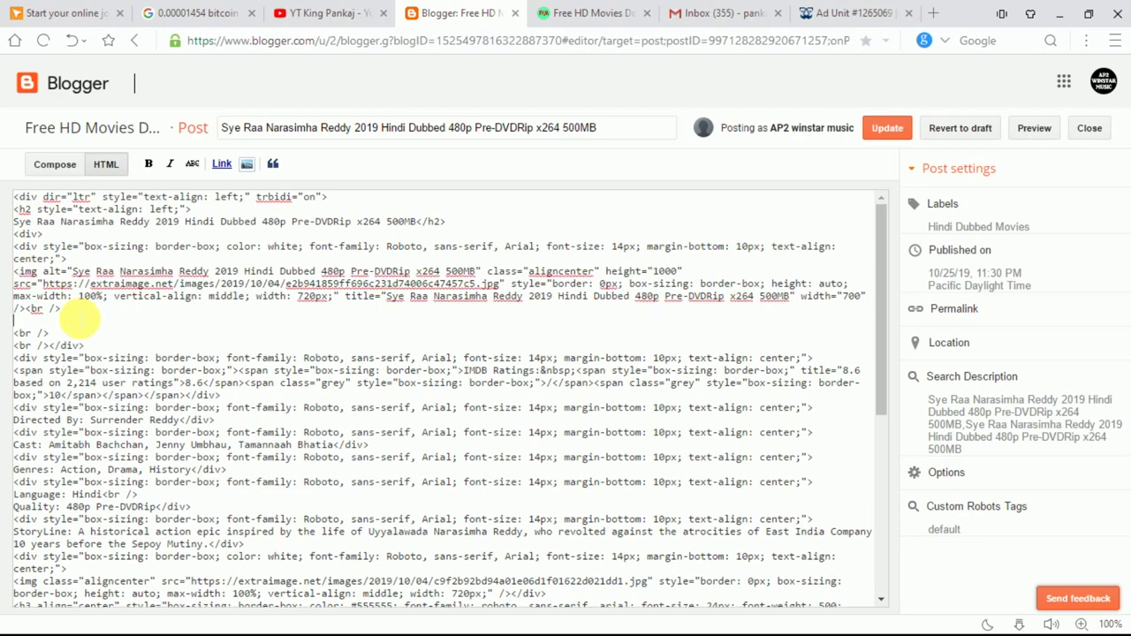
pyautogui.press('Return')
pyautogui.write('<iframe data-aa="1265069" src="//ad.a-ads.com/1265069?size=336x280" scrolling="no" style="width:336px; height:280px; border:0px; padding:0; overflow:hidden" allowtransparency="true"></iframe>')
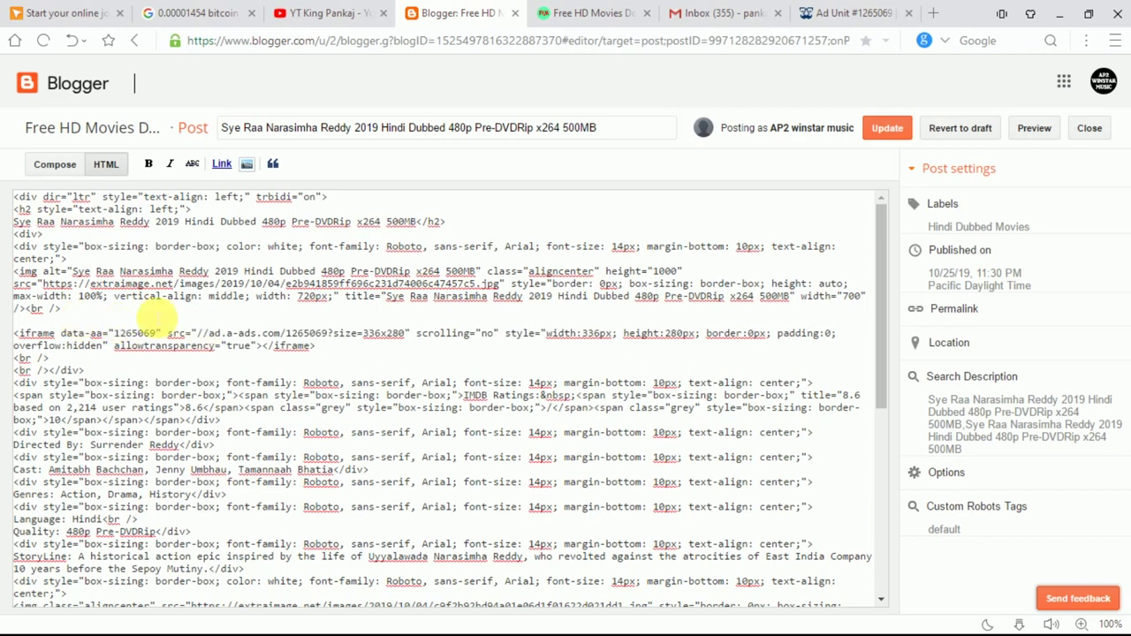
# Check the ad block below the poster in the post's visual view and update the published post.
pyautogui.click(53, 170)
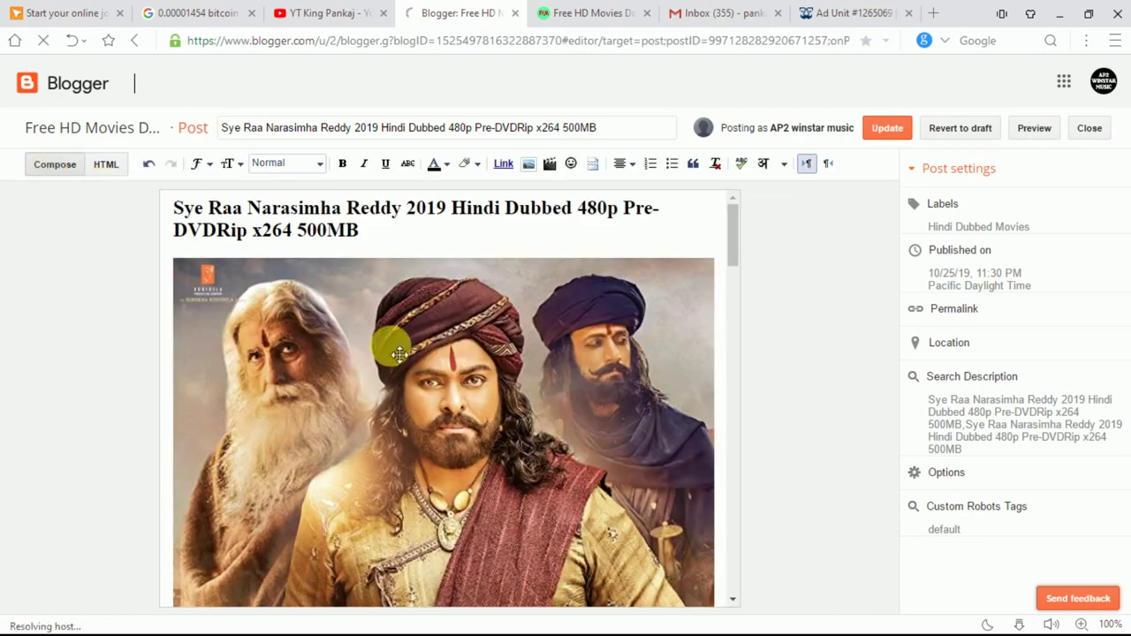
pyautogui.moveTo(730, 230); pyautogui.dragTo(733, 340)
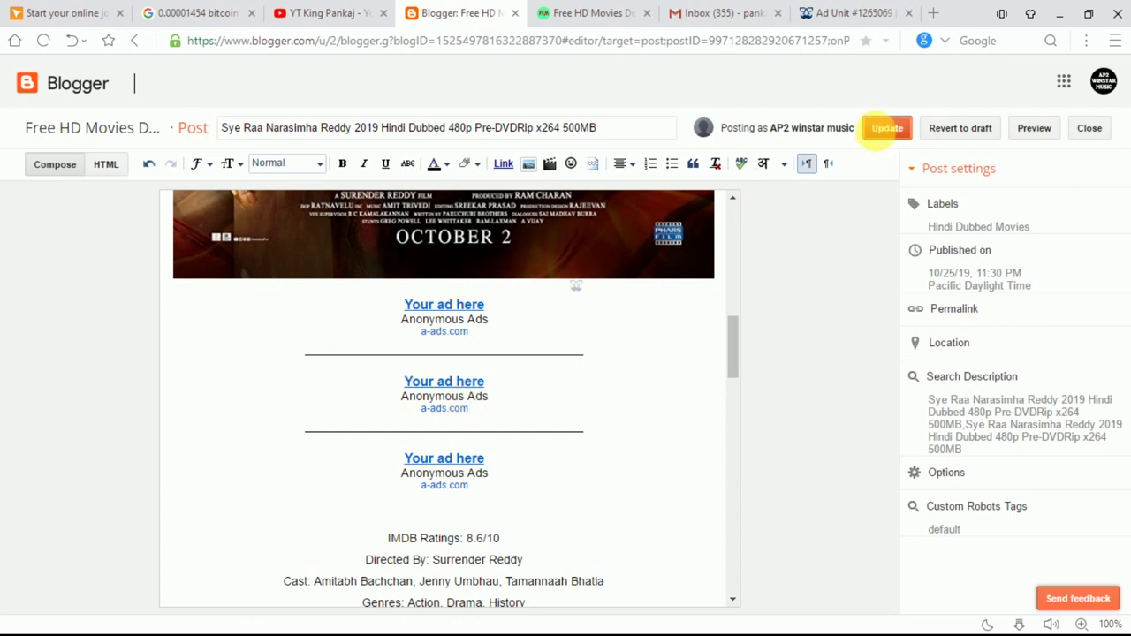
pyautogui.click(886, 129)
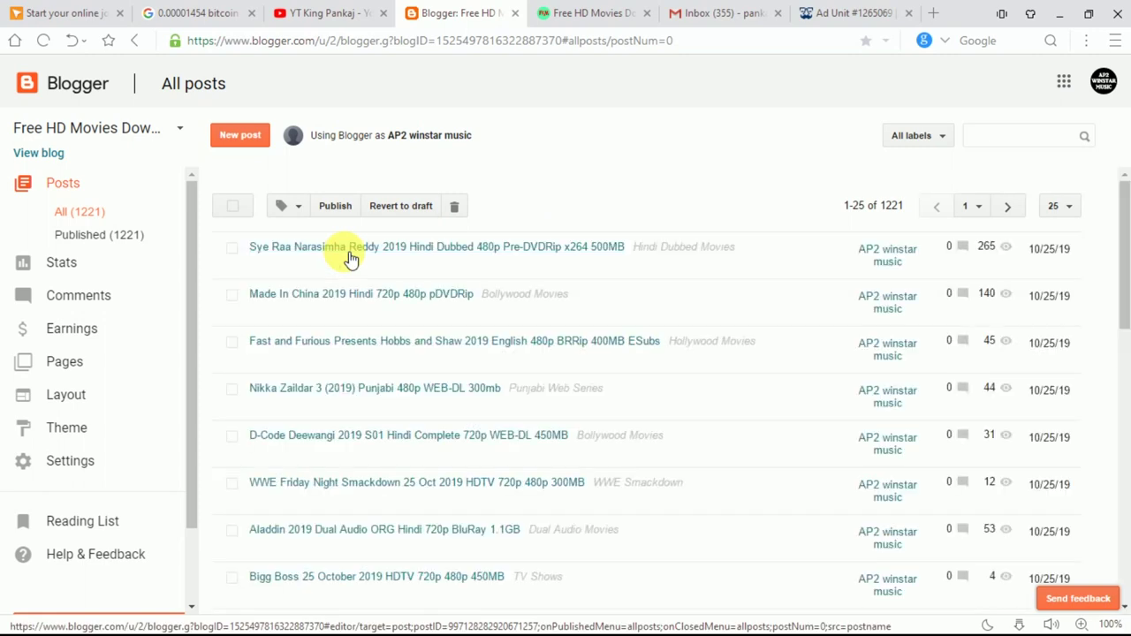
# View the updated post on the live blog and check the ad block below the poster image.
pyautogui.click(289, 265)
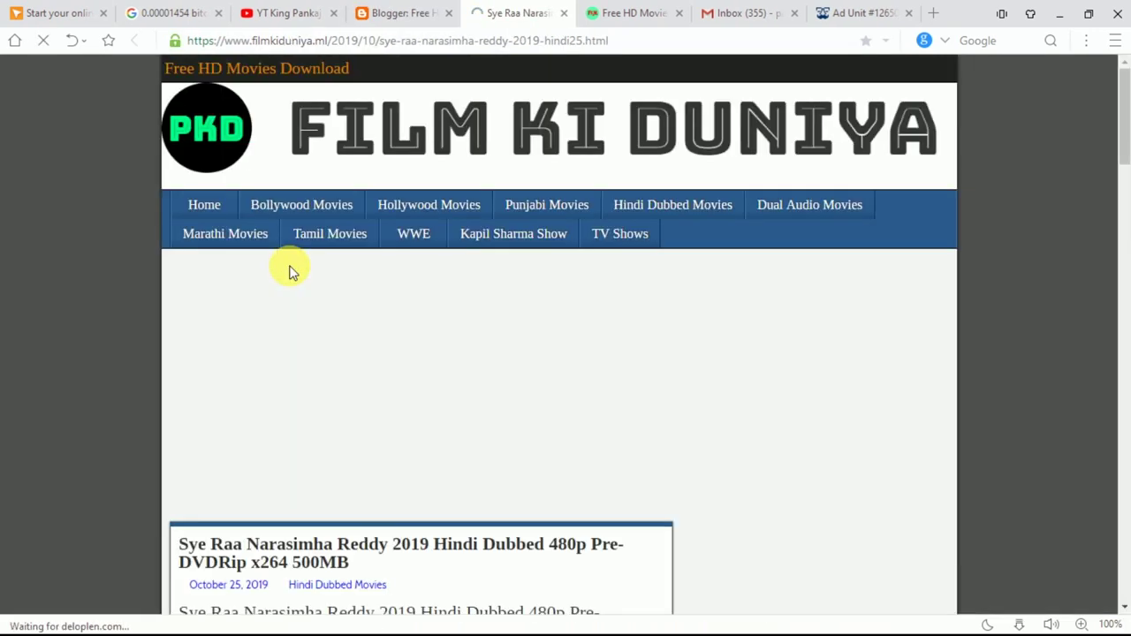
pyautogui.scroll(-15, 473, 292)
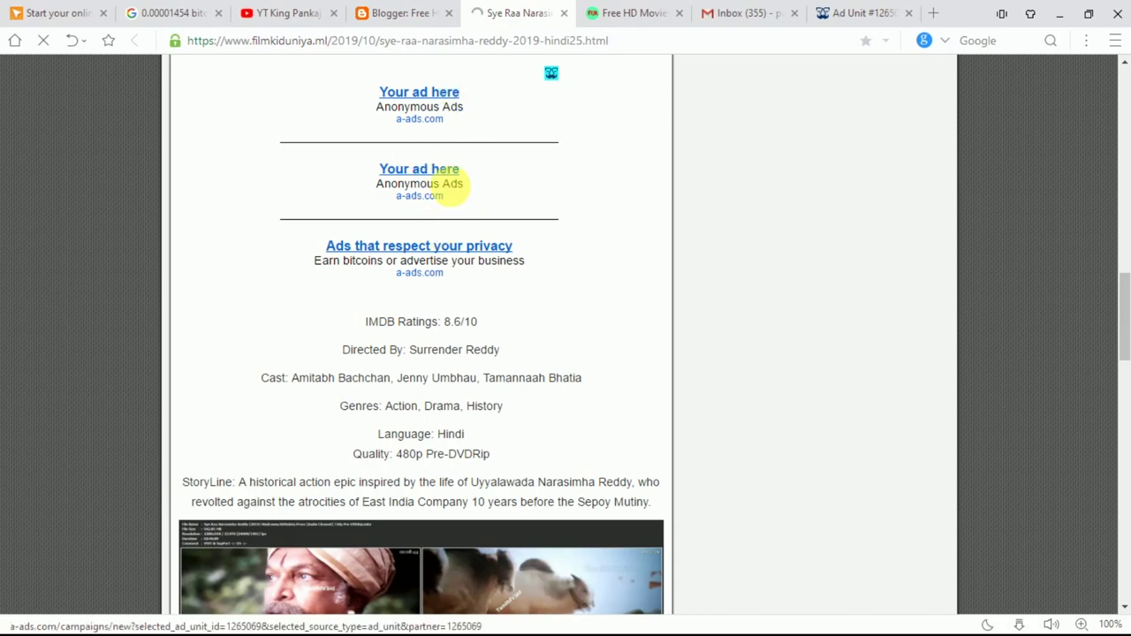
pyautogui.scroll(1, 439, 215)
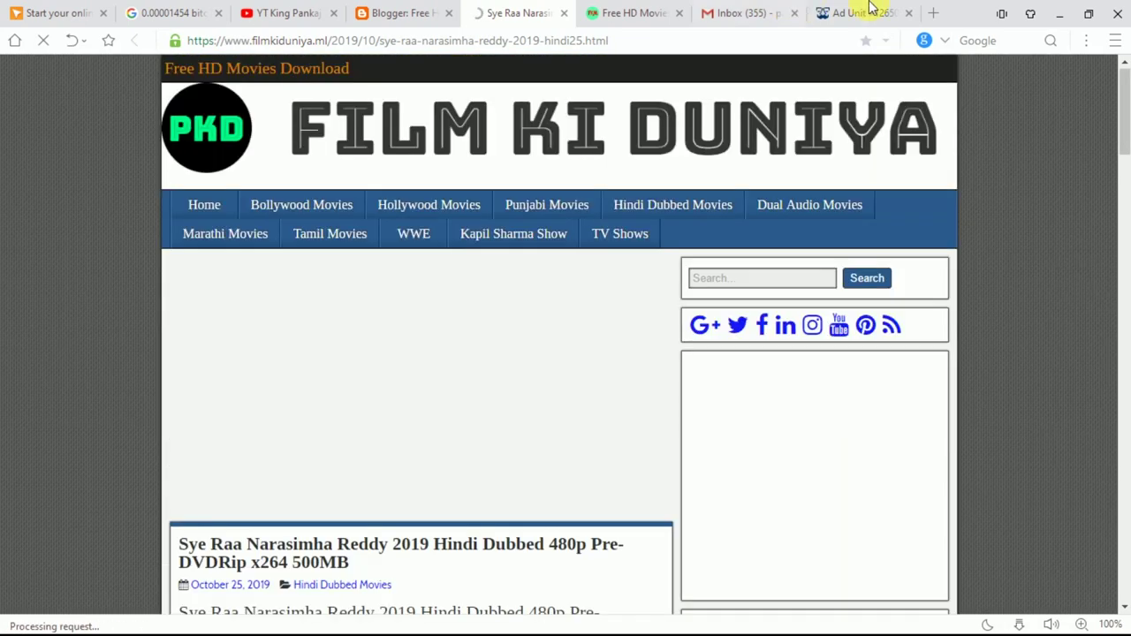
# Switch to the A-ADS ad unit page and review its estimated income, balance and ad unit statistics.
pyautogui.click(862, 12)
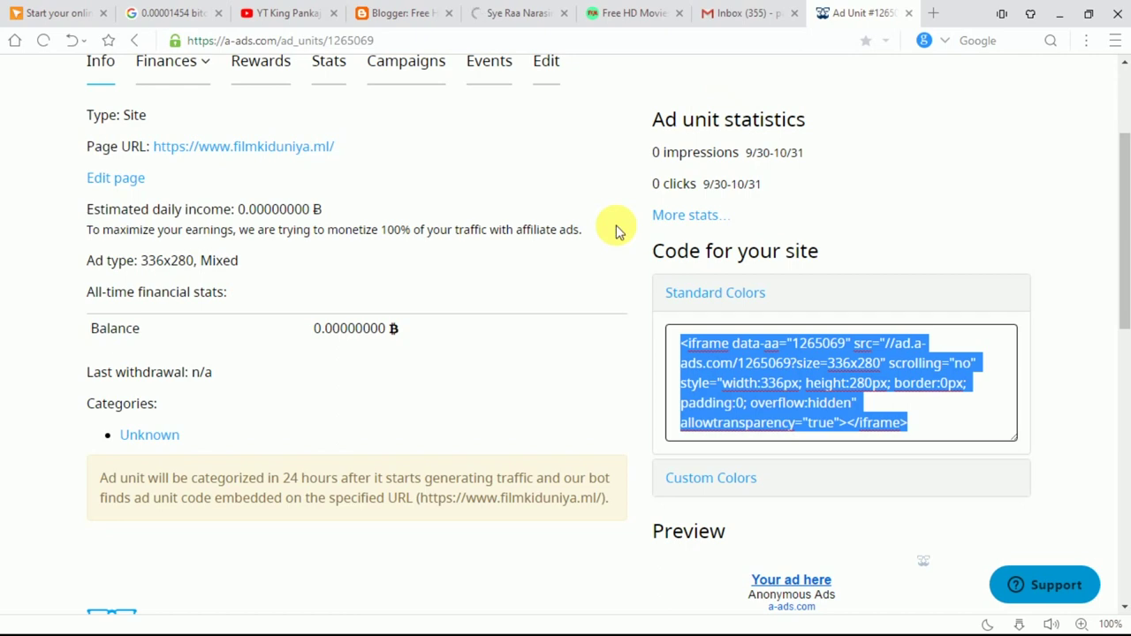
pyautogui.scroll(2, 617, 230)
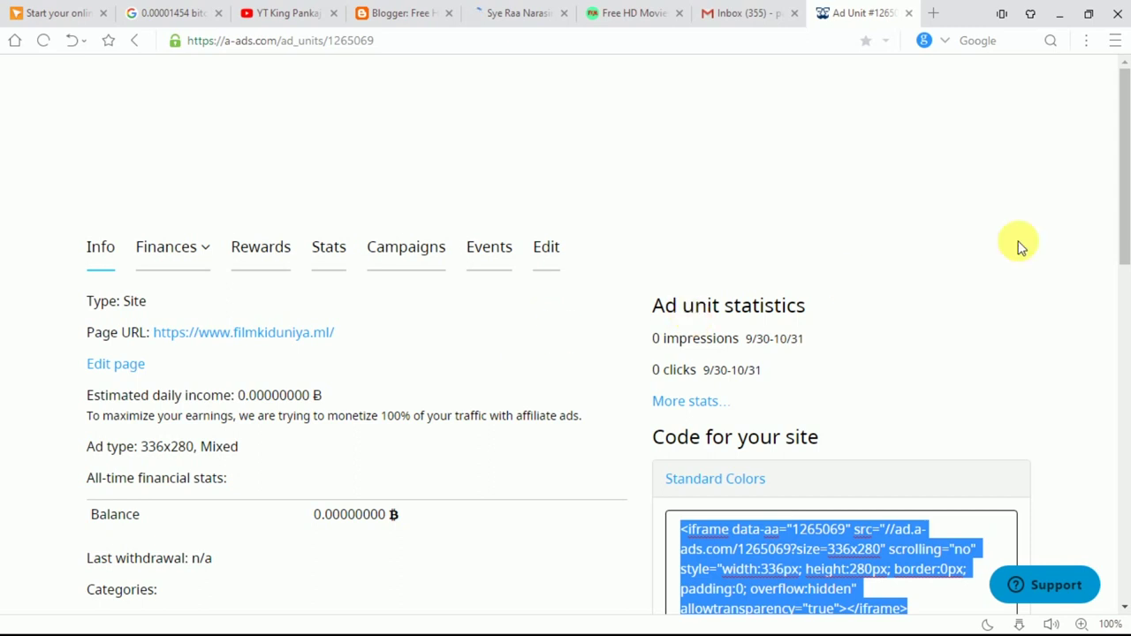
pyautogui.moveTo(1125, 202); pyautogui.dragTo(1123, 214)
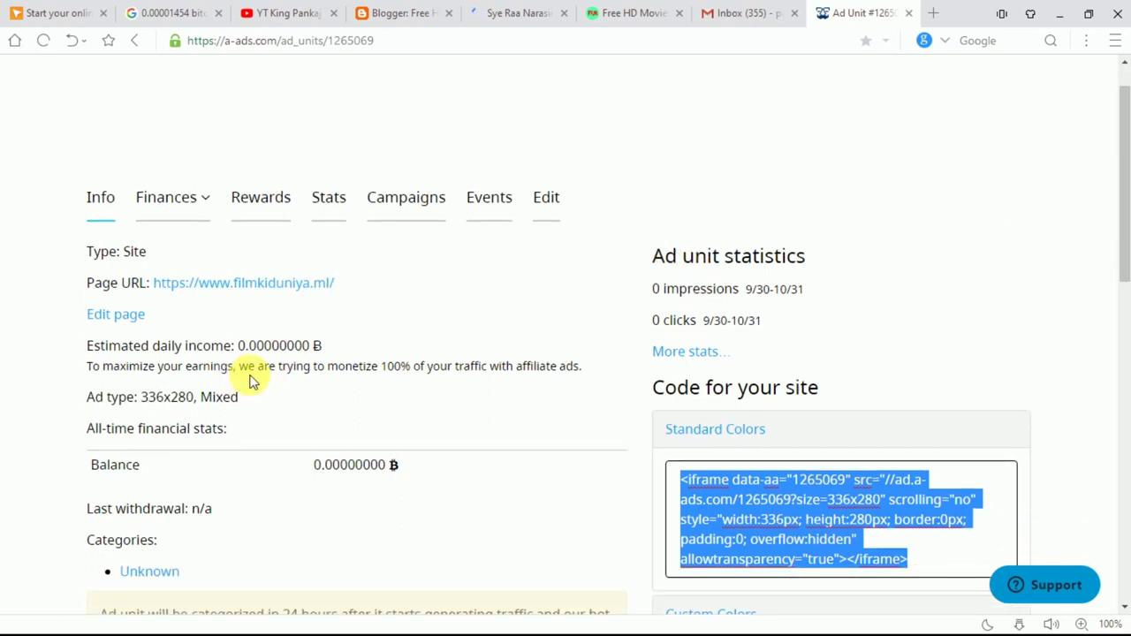
pyautogui.scroll(1, 495, 283)
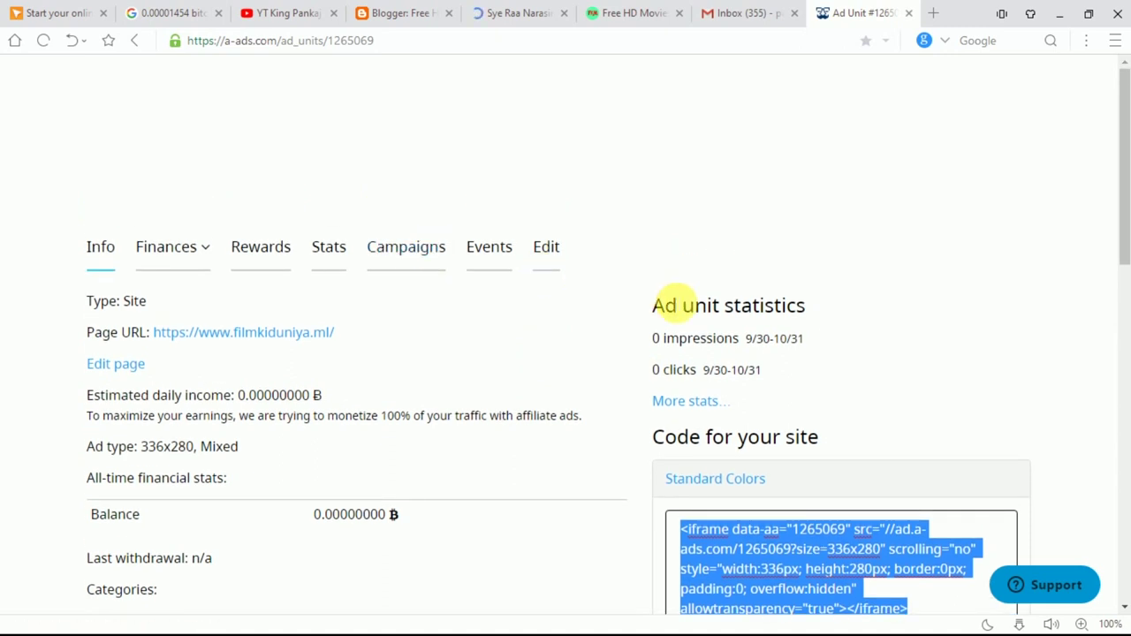
# Return to the A-ADS account overview page through the browsing history and reload it.
pyautogui.click(145, 44)
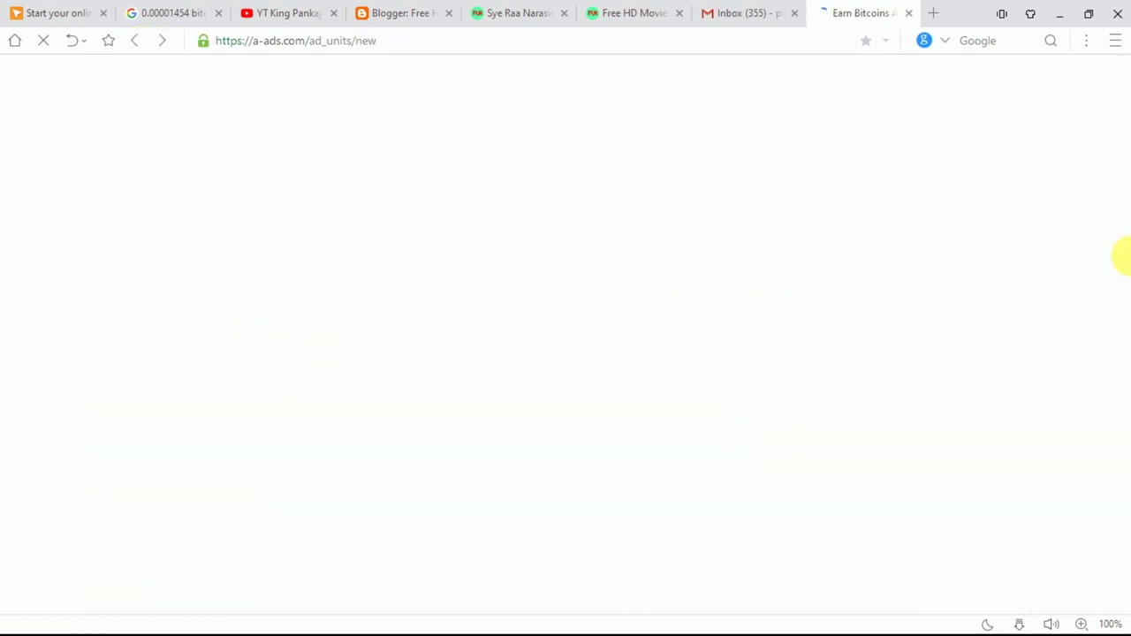
pyautogui.scroll(-4, 674, 370)
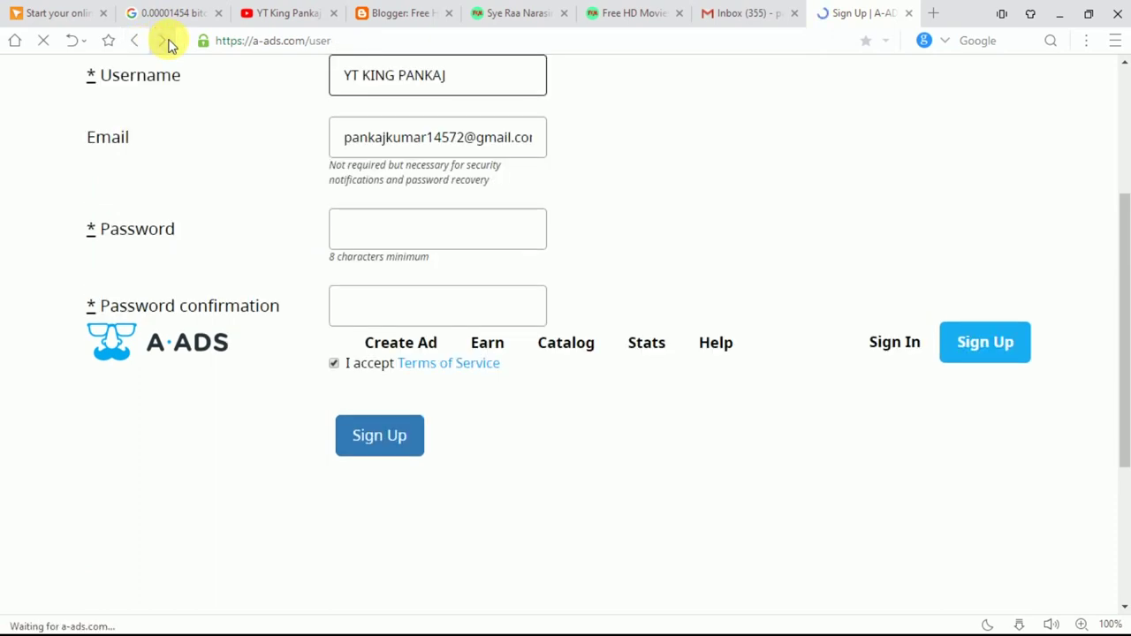
pyautogui.click(168, 41)
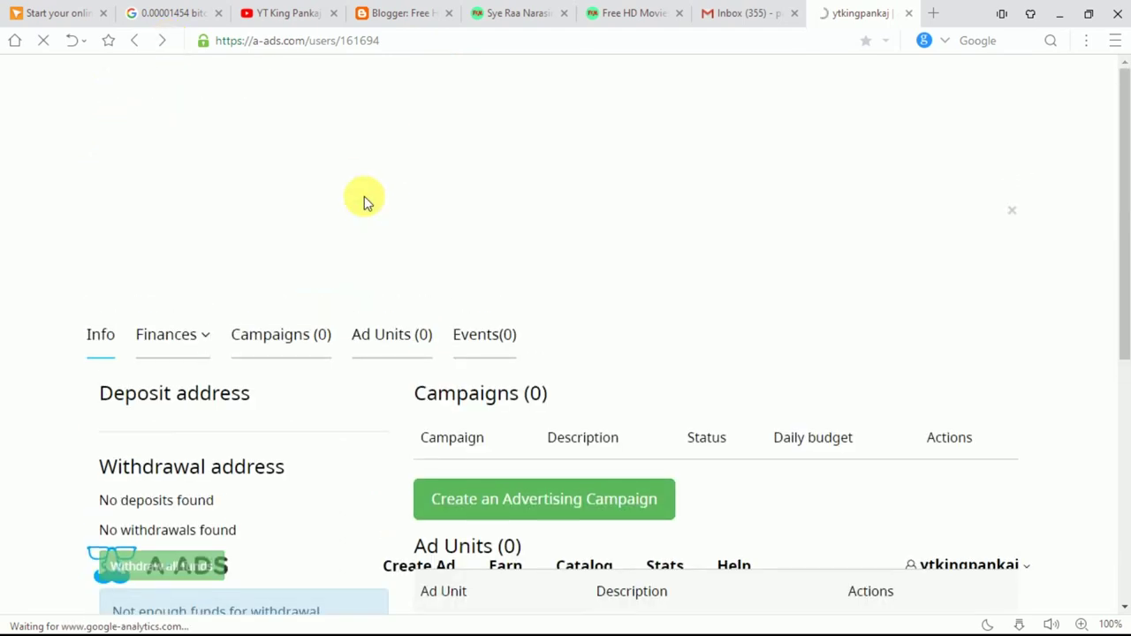
pyautogui.click(43, 41)
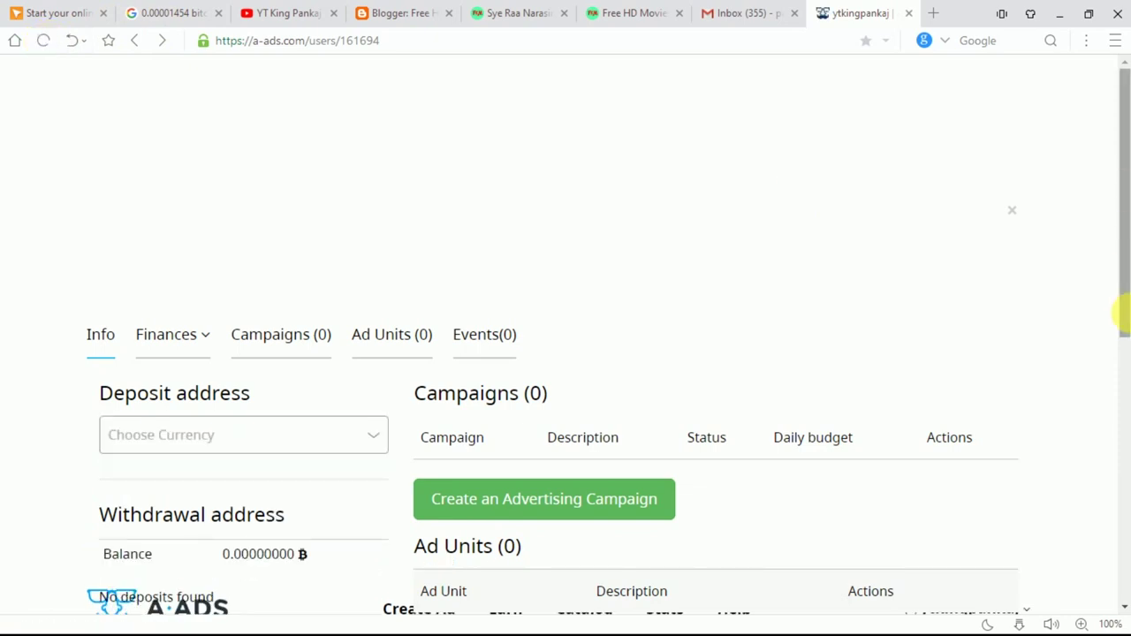
# Examine the account's balance and the minimum withdrawal amount given in the Withdrawal address section.
pyautogui.scroll(-3, 1120, 309)
pyautogui.scroll(1, 1122, 262)
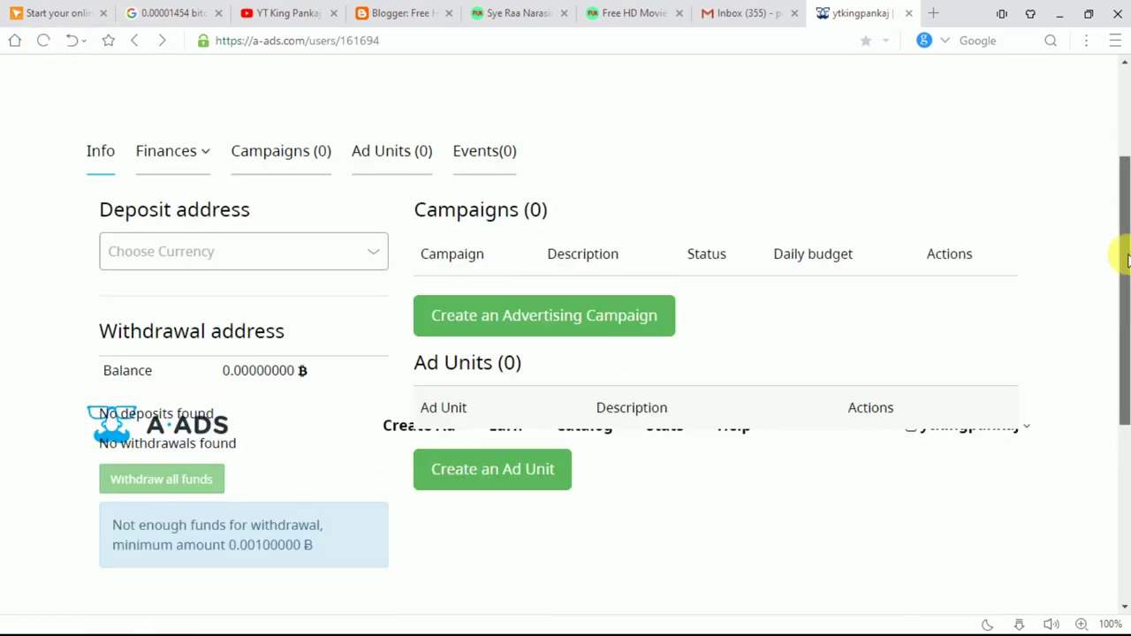
pyautogui.moveTo(1125, 258); pyautogui.dragTo(1120, 252)
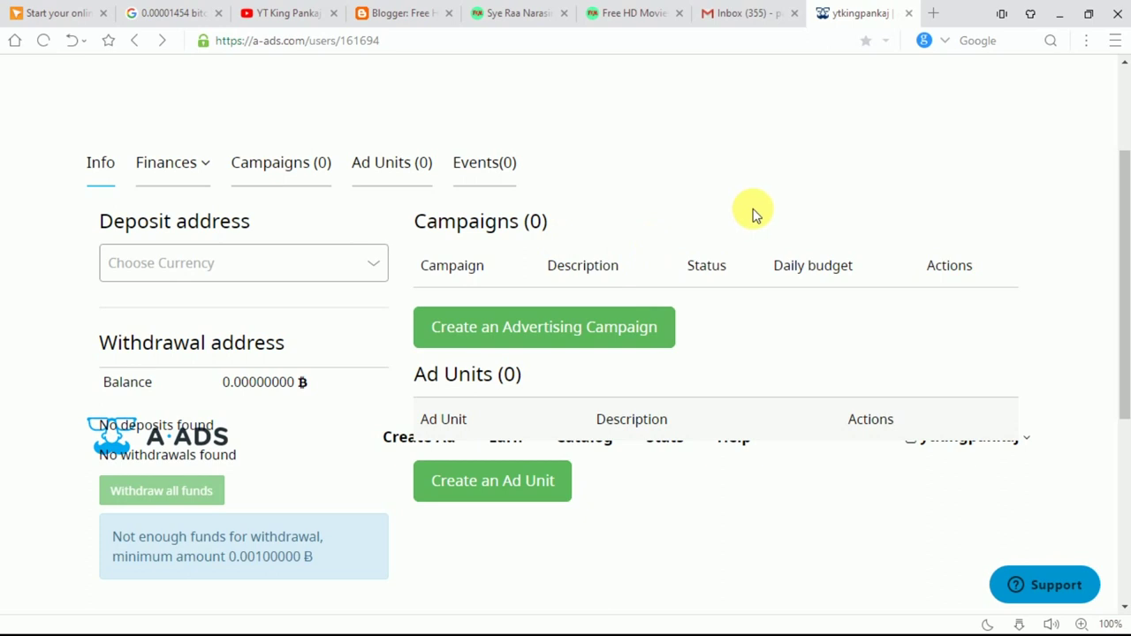
pyautogui.moveTo(1122, 224); pyautogui.dragTo(1122, 252)
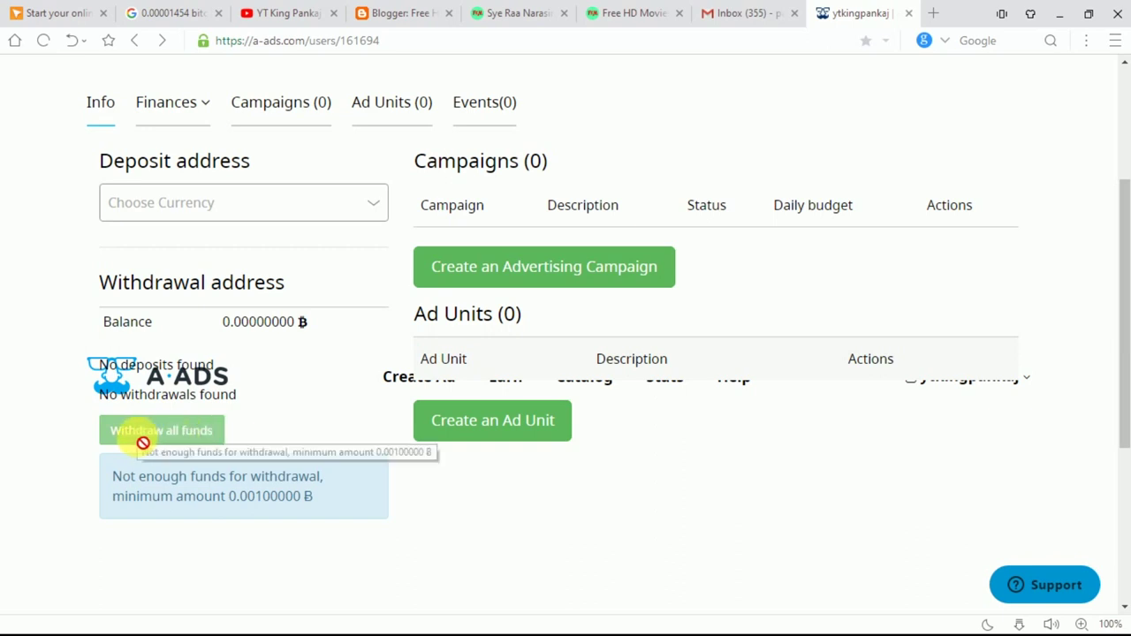
pyautogui.moveTo(314, 497); pyautogui.dragTo(235, 497)
pyautogui.click(235, 496)
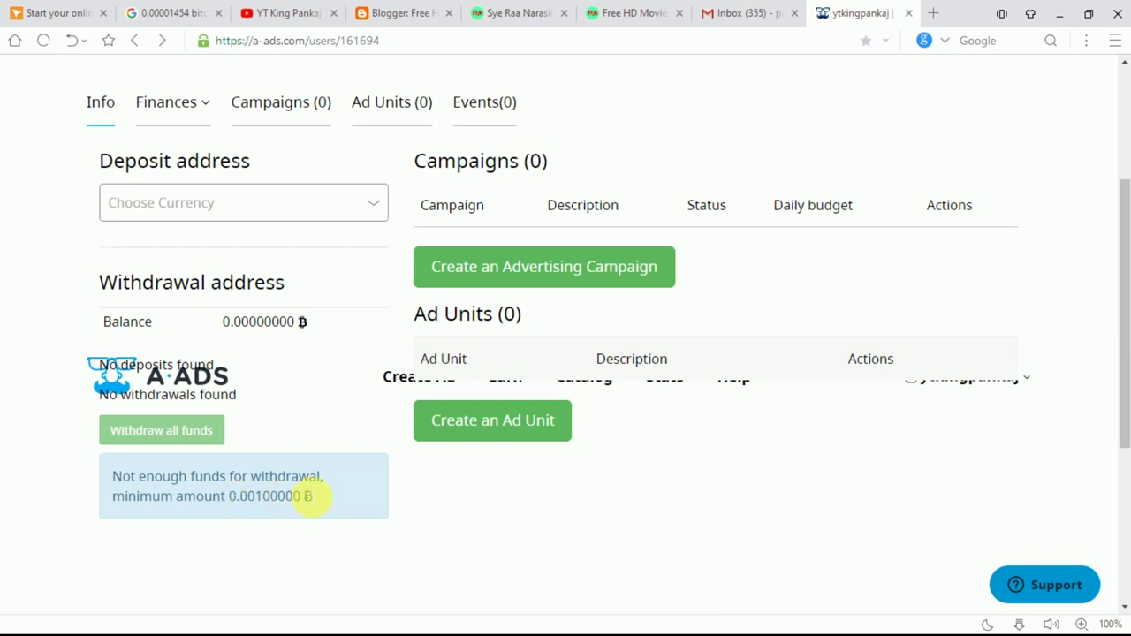
pyautogui.moveTo(314, 497); pyautogui.dragTo(242, 496)
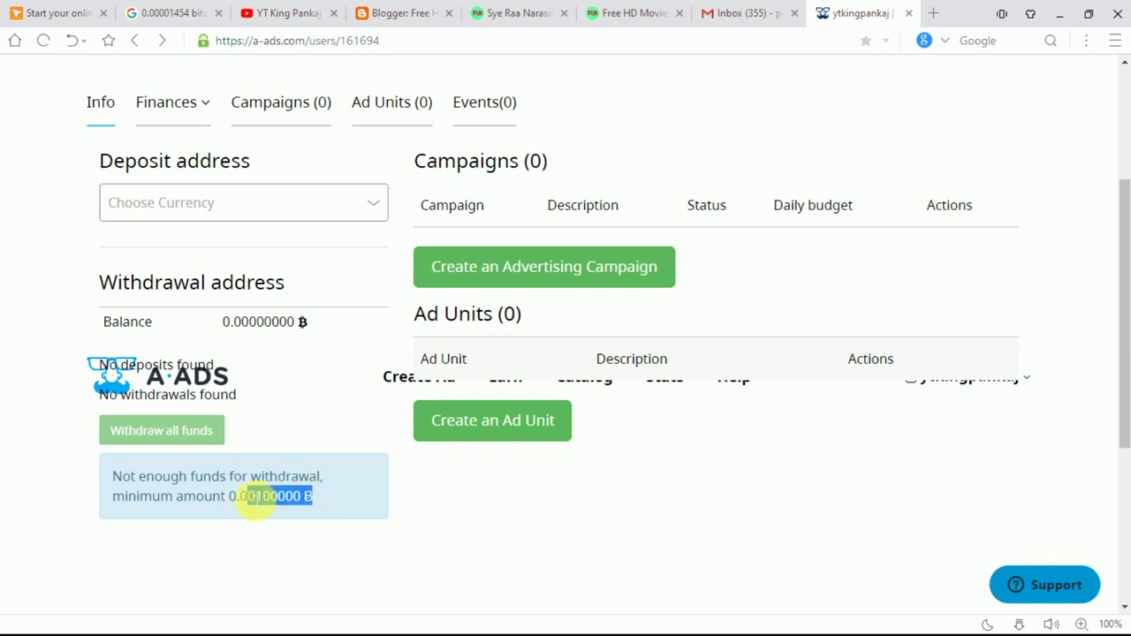
# Choose Bitcoin (BTC) as the deposit address currency and view the deposit address with its QR code.
pyautogui.click(296, 218)
pyautogui.click(237, 250)
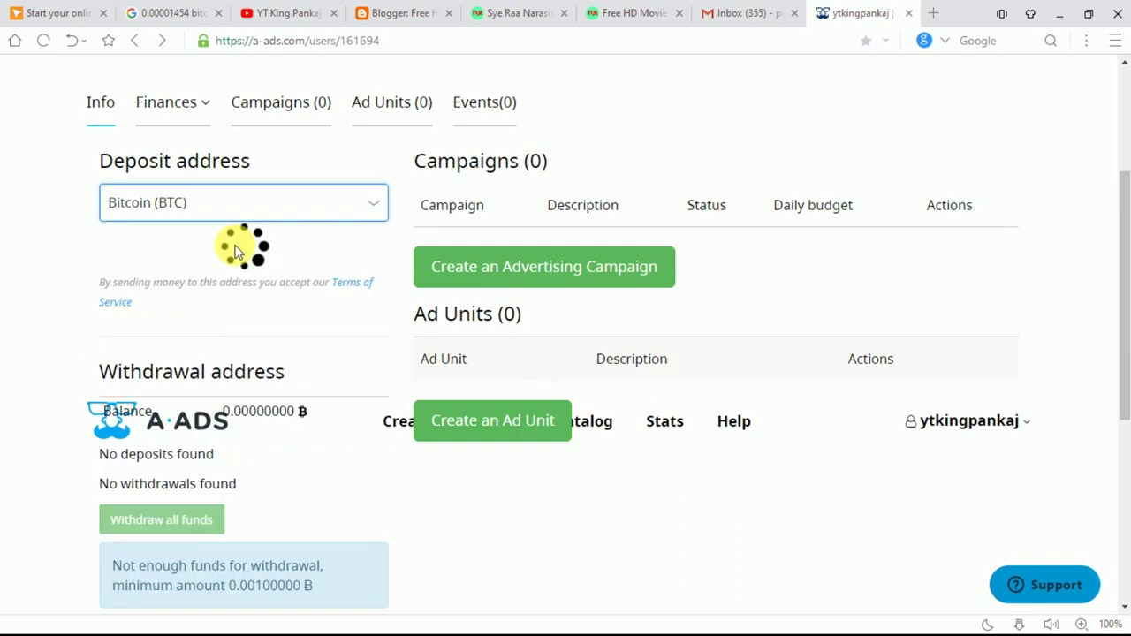
pyautogui.scroll(-3, 1124, 304)
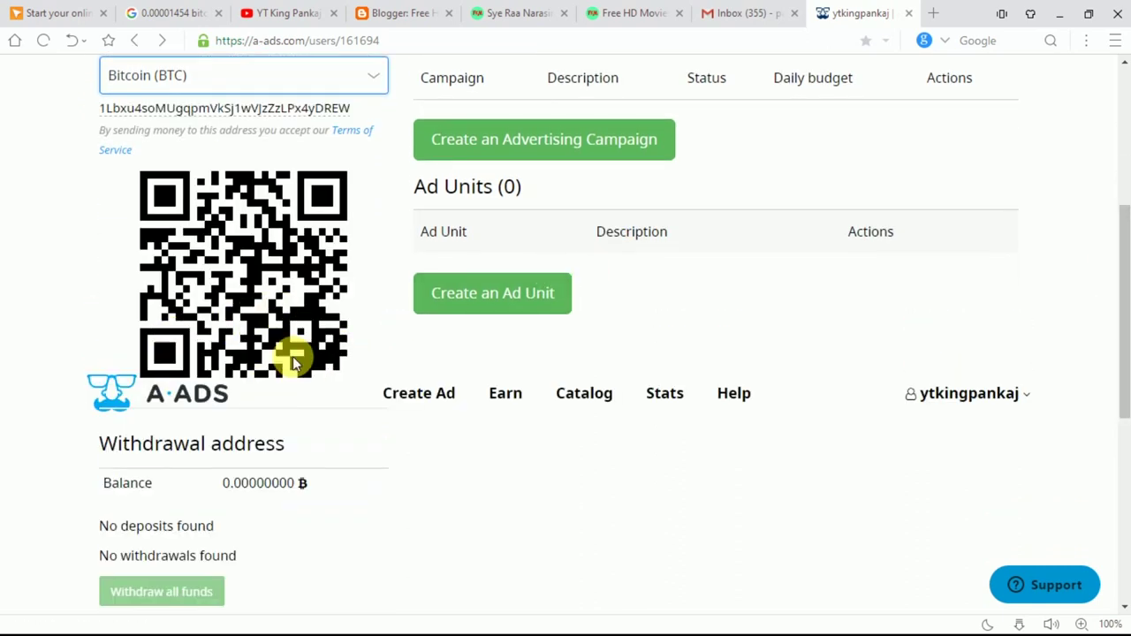
# Reload the A-ADS account page and review its Ad Units list with the estimated daily income and the Withdrawal address section.
pyautogui.moveTo(1122, 334); pyautogui.dragTo(1120, 410)
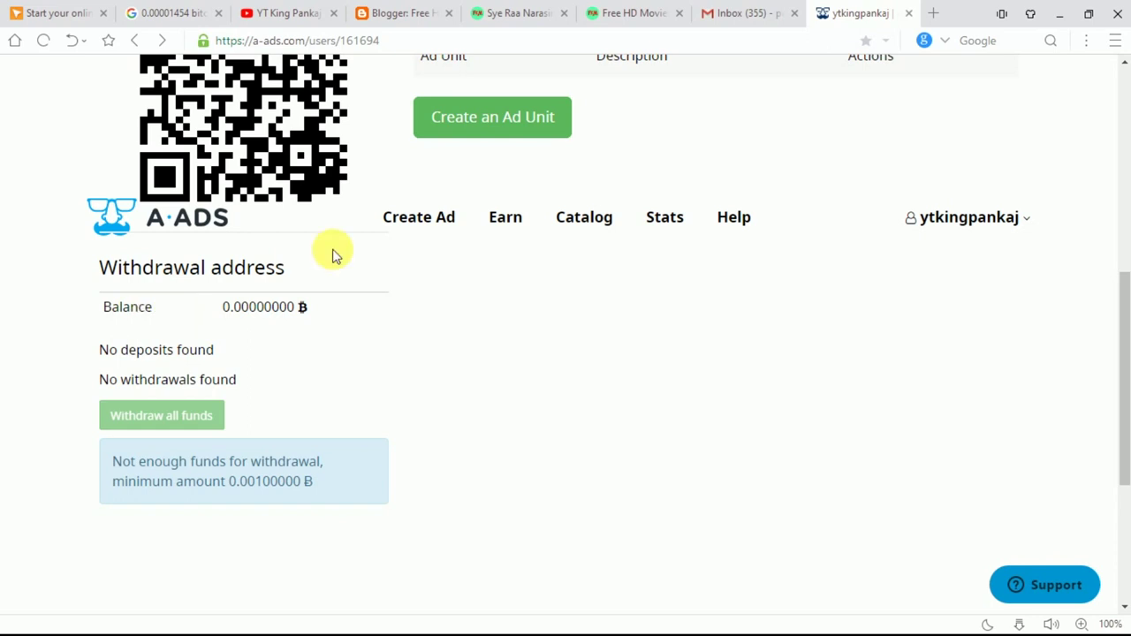
pyautogui.scroll(4, 332, 250)
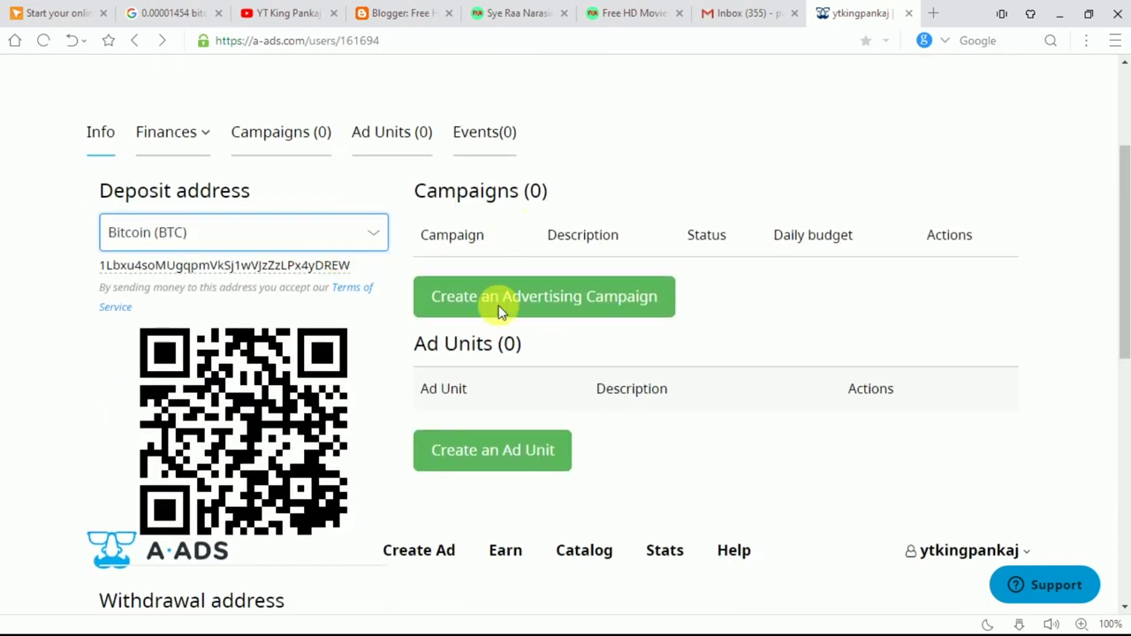
pyautogui.click(44, 41)
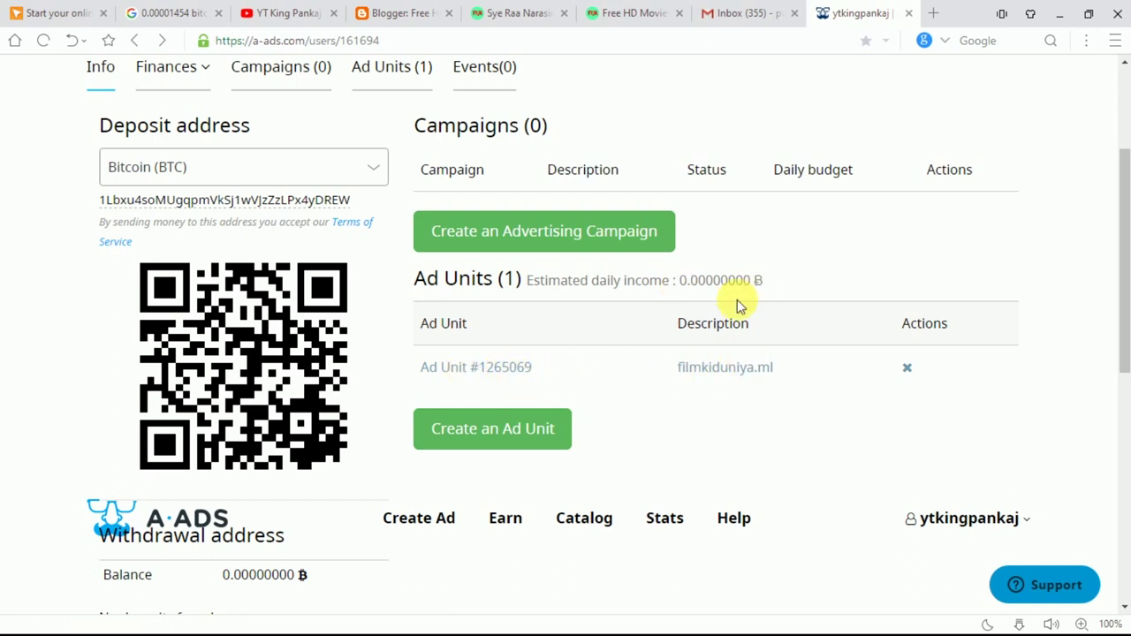
pyautogui.scroll(-3, 1123, 379)
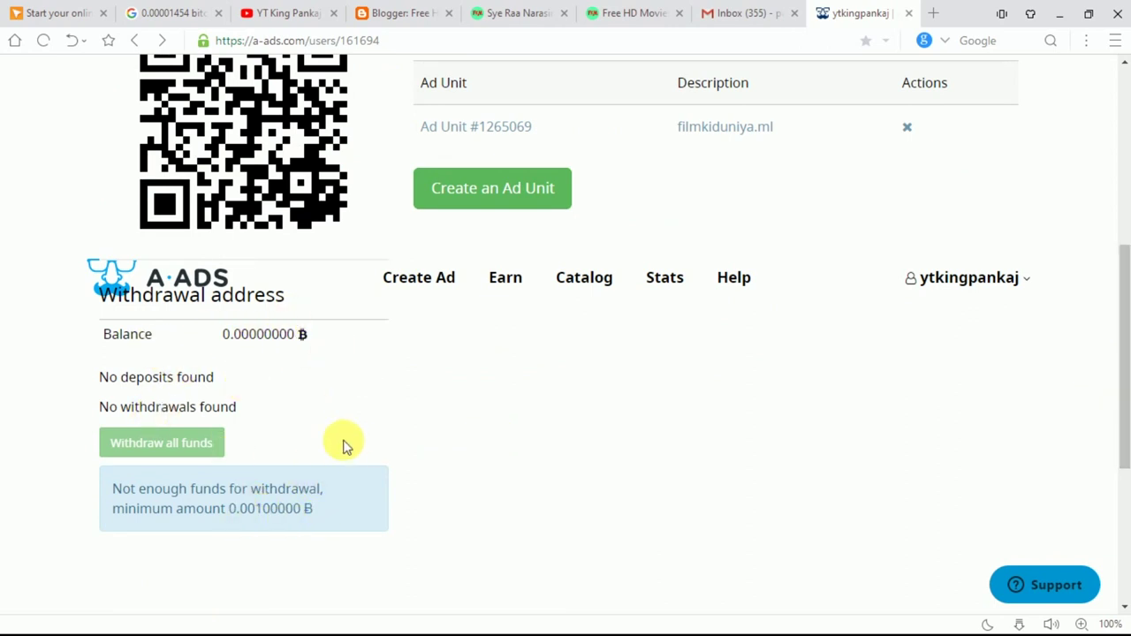
pyautogui.scroll(1, 350, 444)
pyautogui.scroll(5, 351, 445)
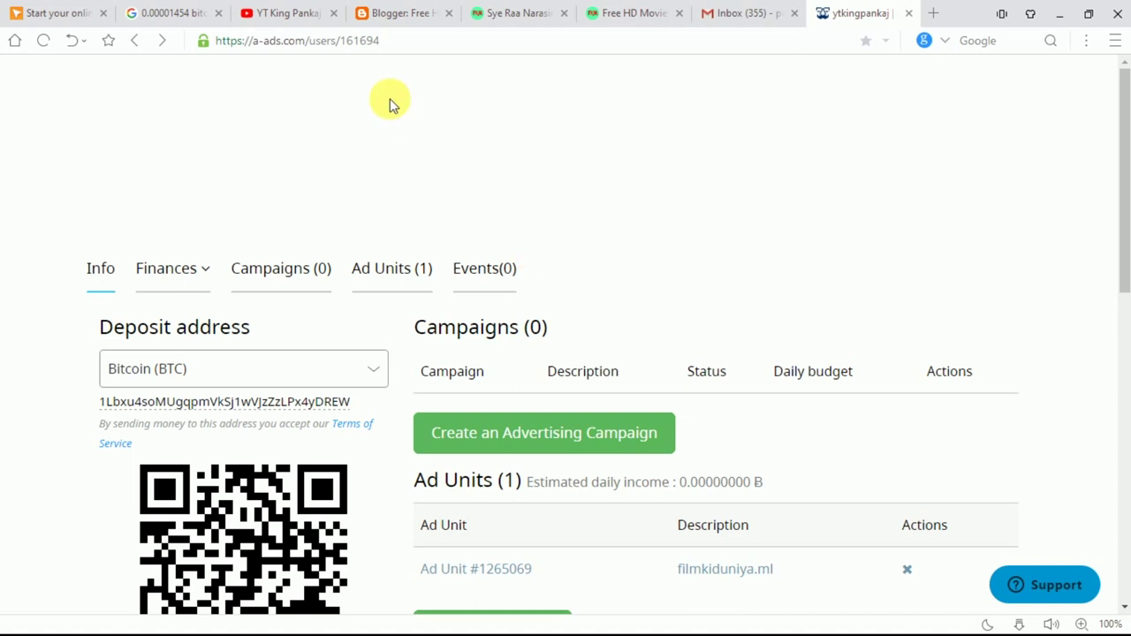
# Switch to the open YouTube channel page and look over its home section and recent activities.
pyautogui.click(287, 9)
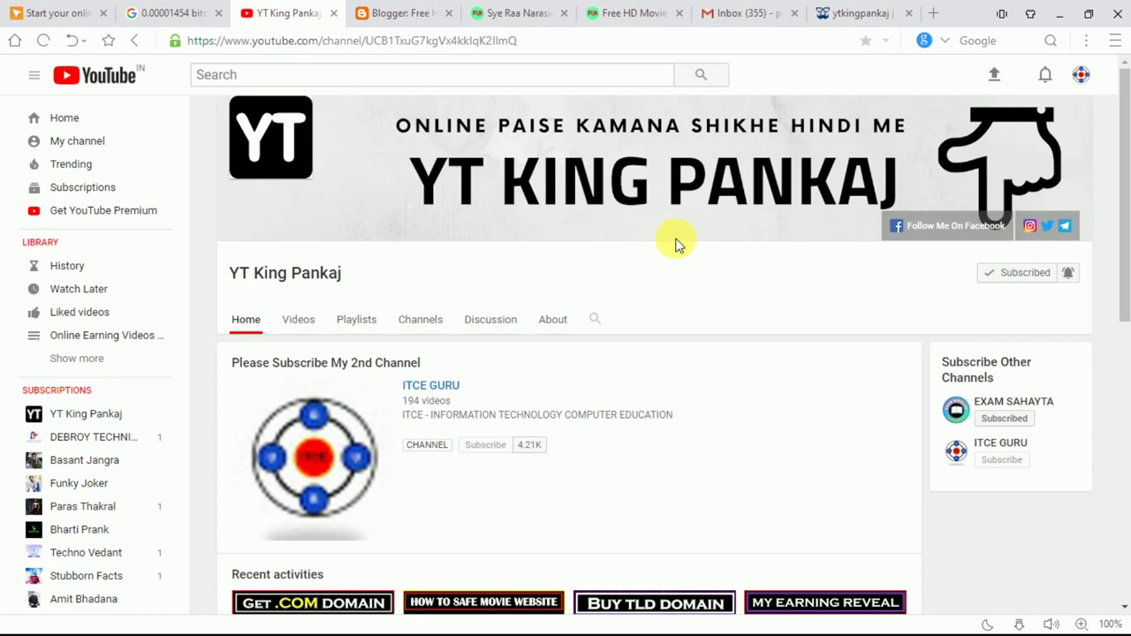
pyautogui.moveTo(1124, 182); pyautogui.dragTo(1124, 301)
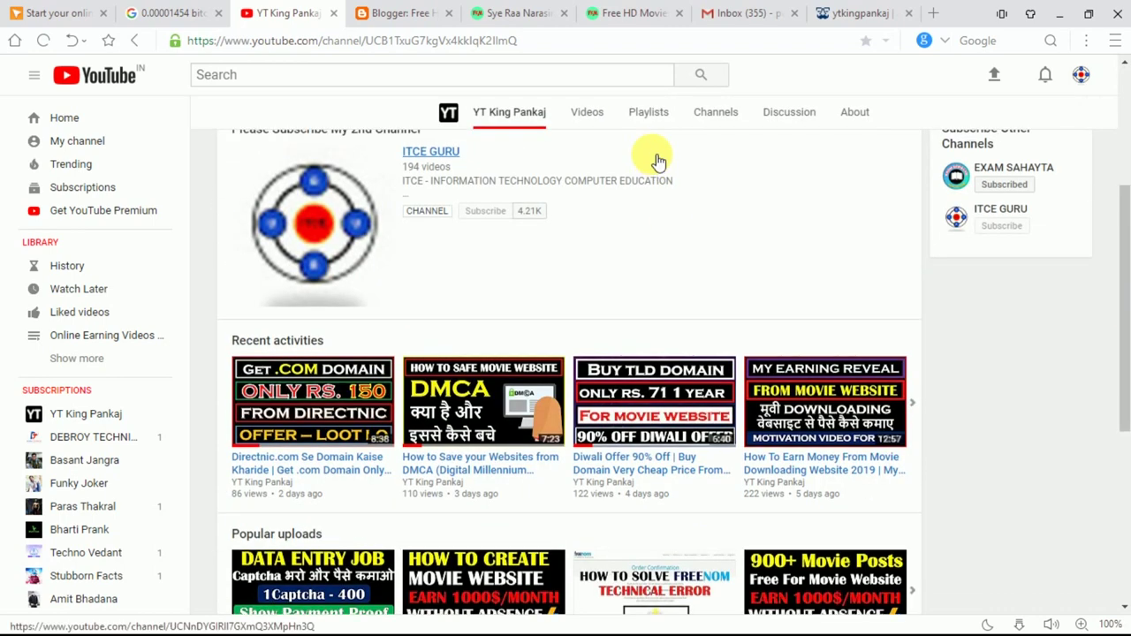
pyautogui.scroll(3, 663, 229)
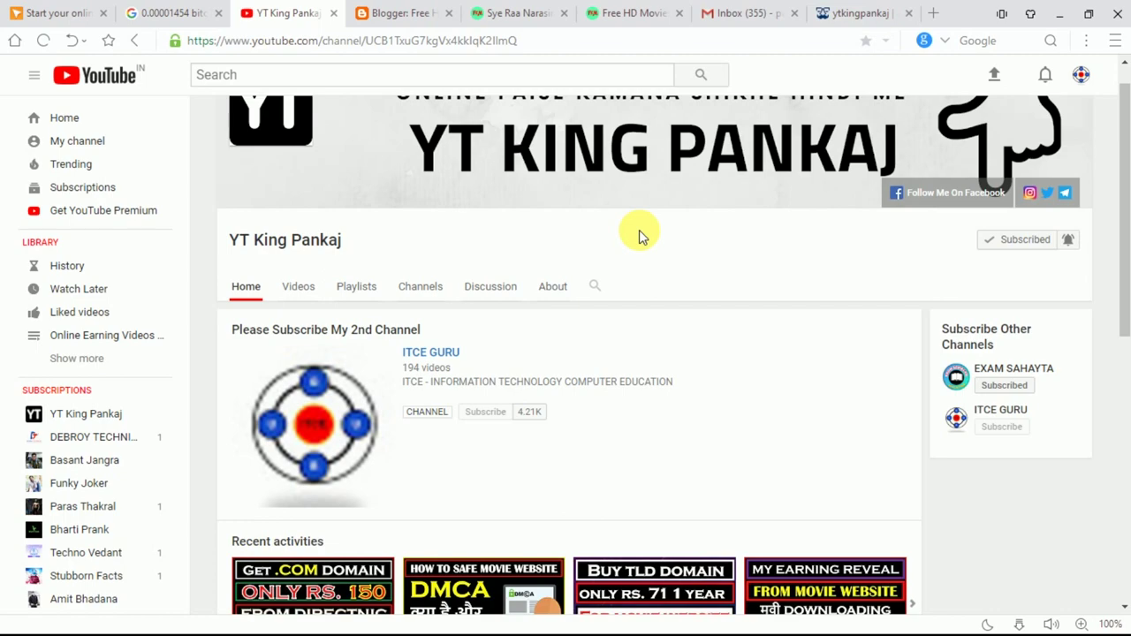